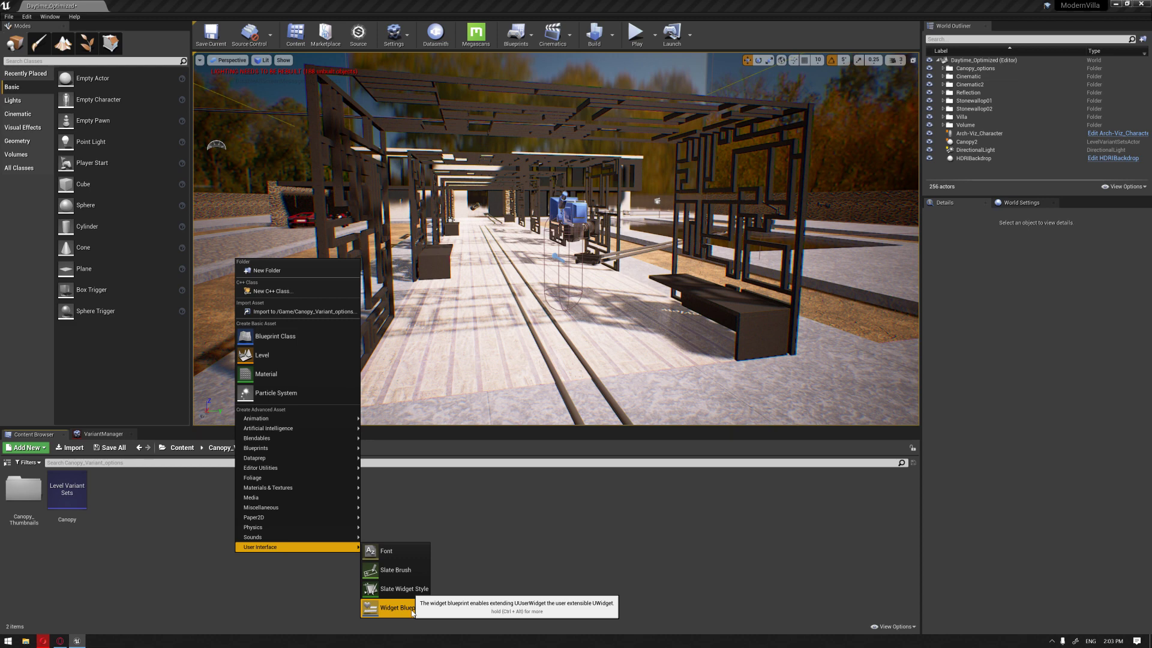
Step: Create a Widget Blueprint named Canopy_options in the Canopy_Variant_options folder
right_drag(637, 228, 632, 227)
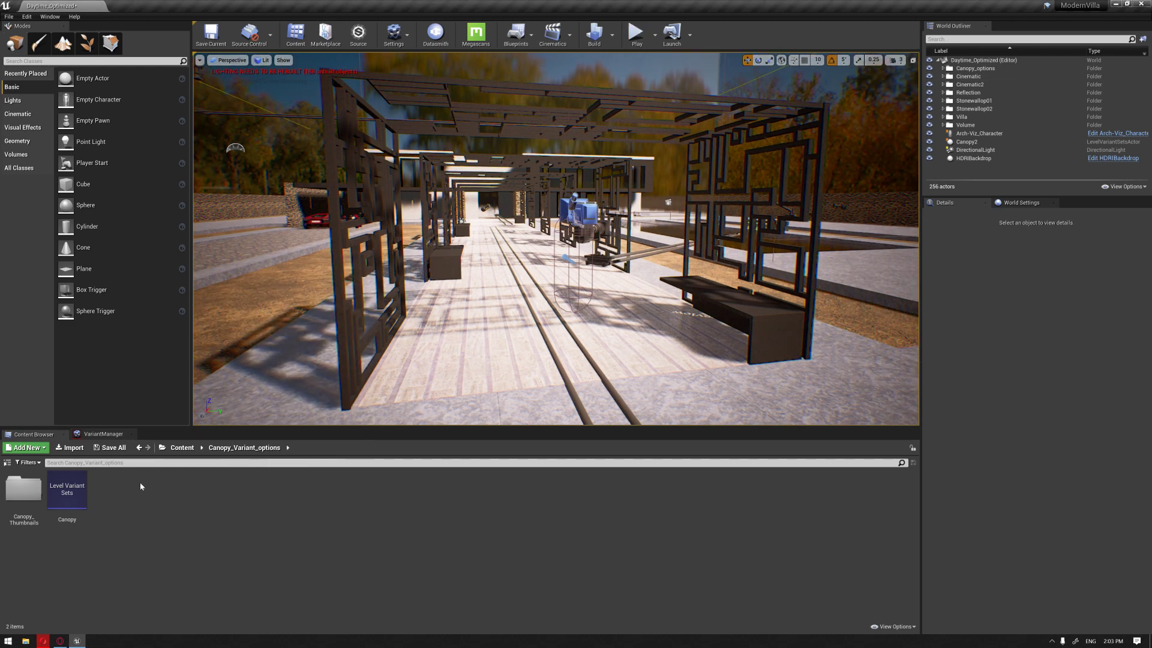
right_click(205, 596)
mouse_move(224, 594)
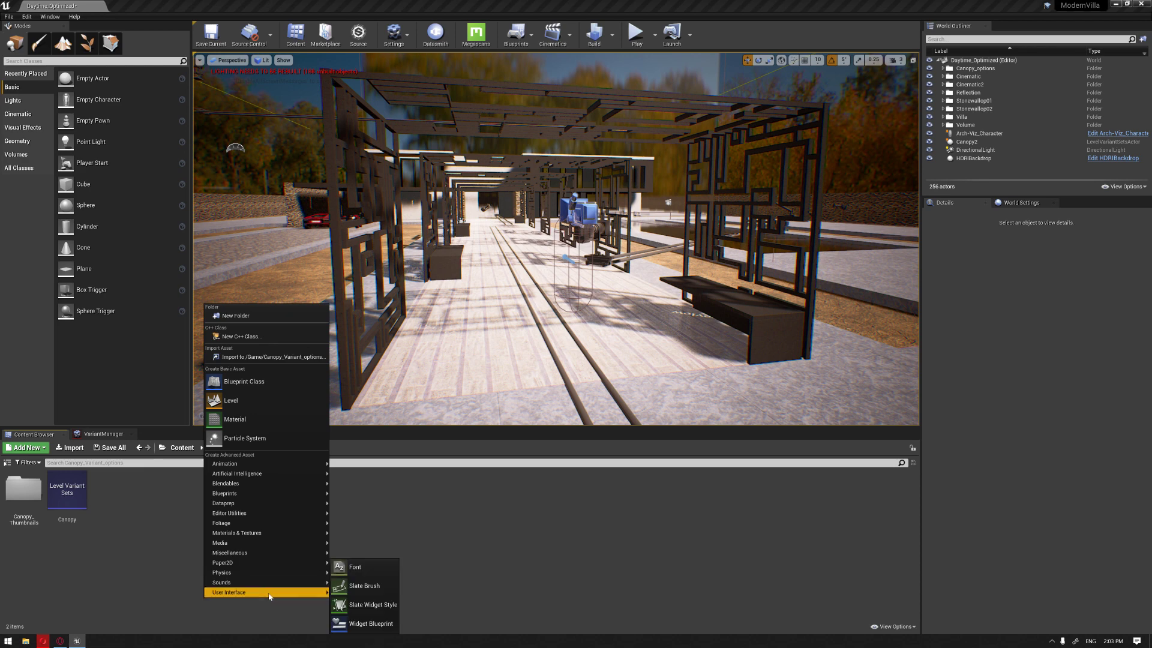
click(376, 624)
text(Canopy)
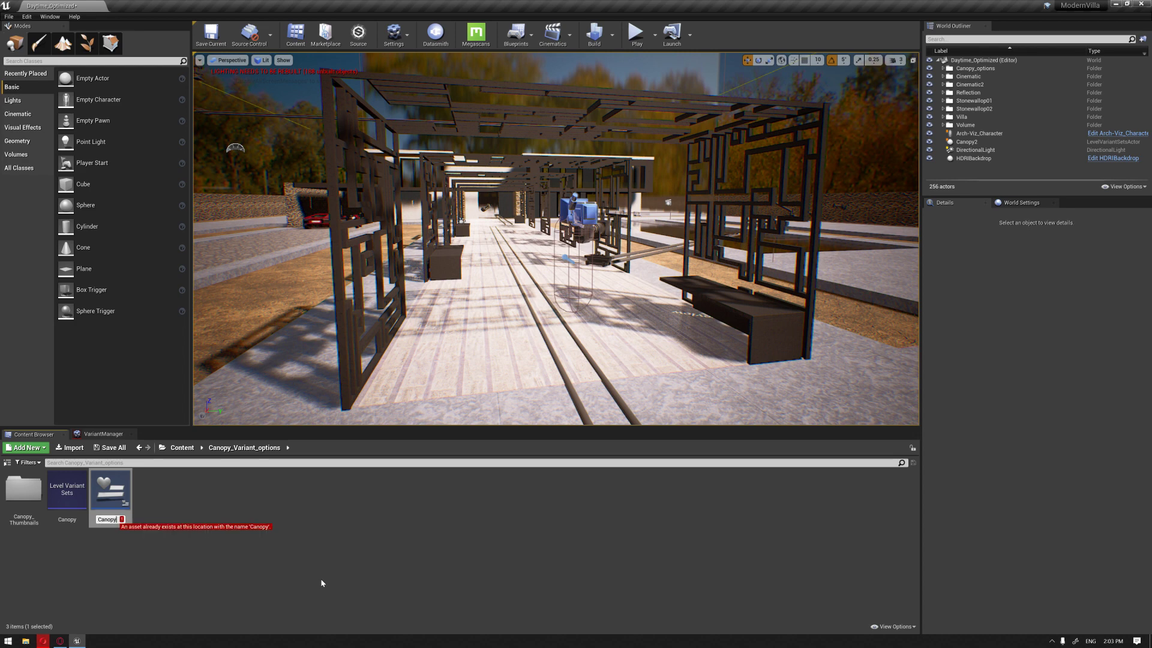
text(_options)
key(Return)
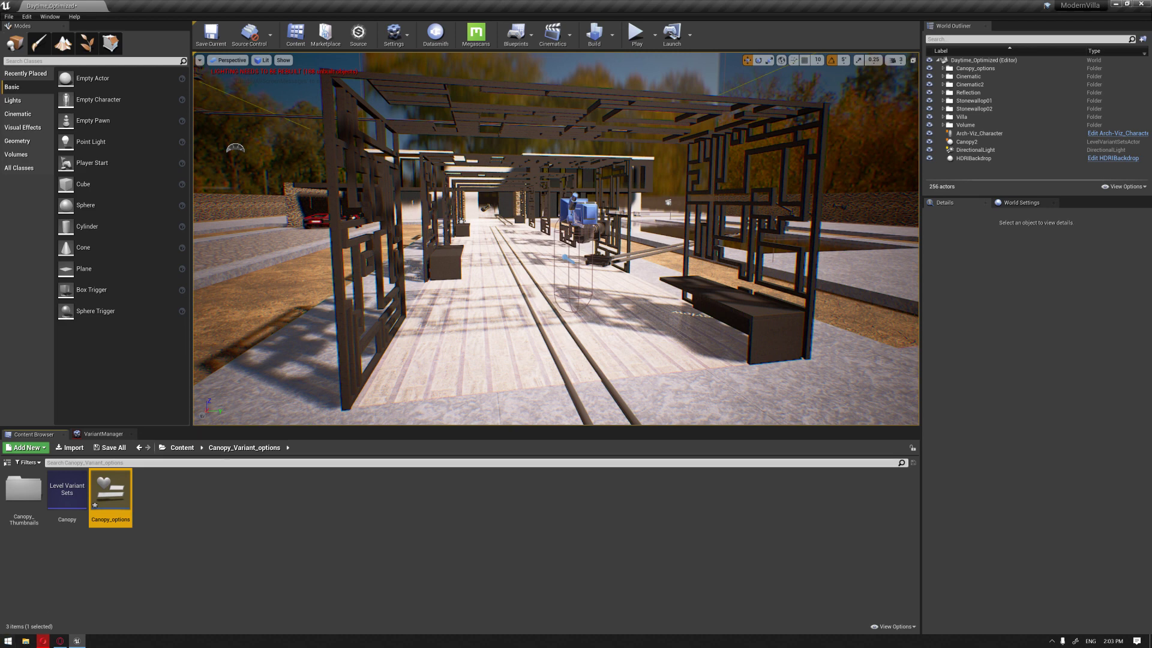
Step: Open the Canopy_options widget and place a Button near the canvas's lower-right corner, at about X 1772, Y 1000
double_click(108, 508)
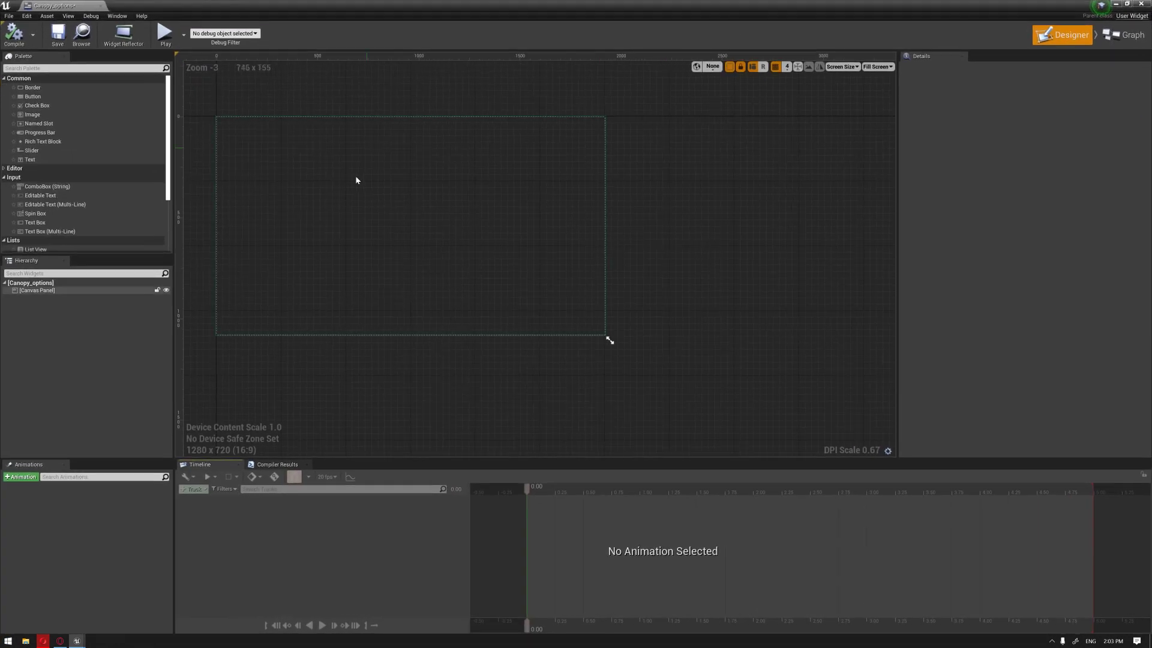
right_drag(452, 222, 481, 218)
scroll(645, 268, up, 2)
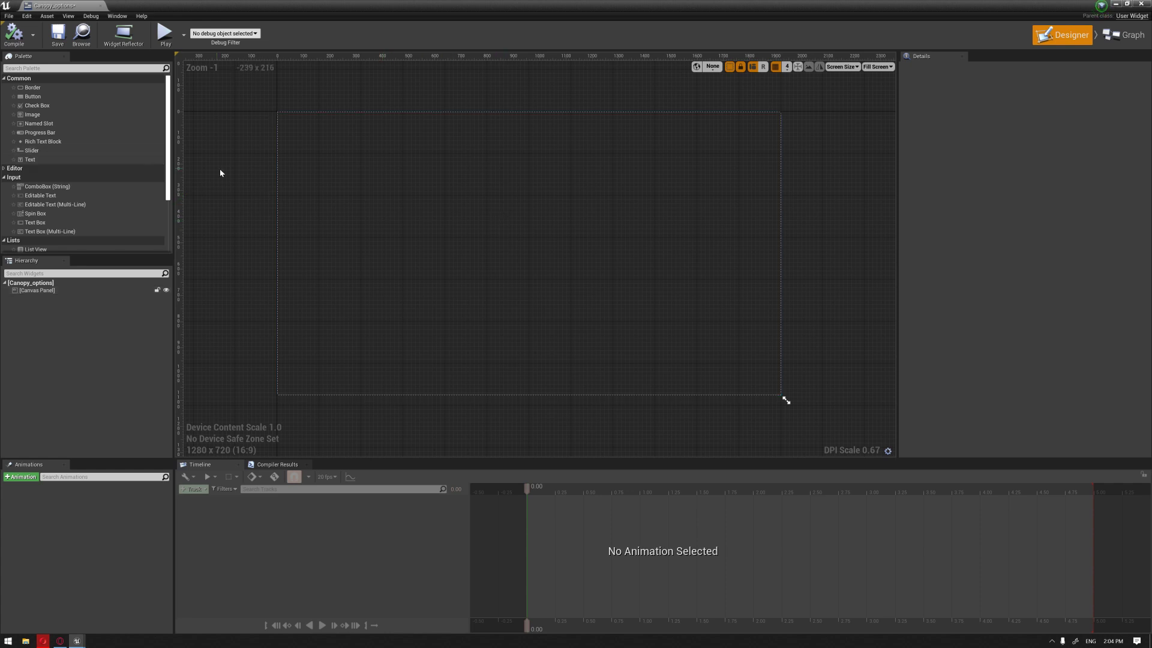
right_drag(583, 233, 585, 230)
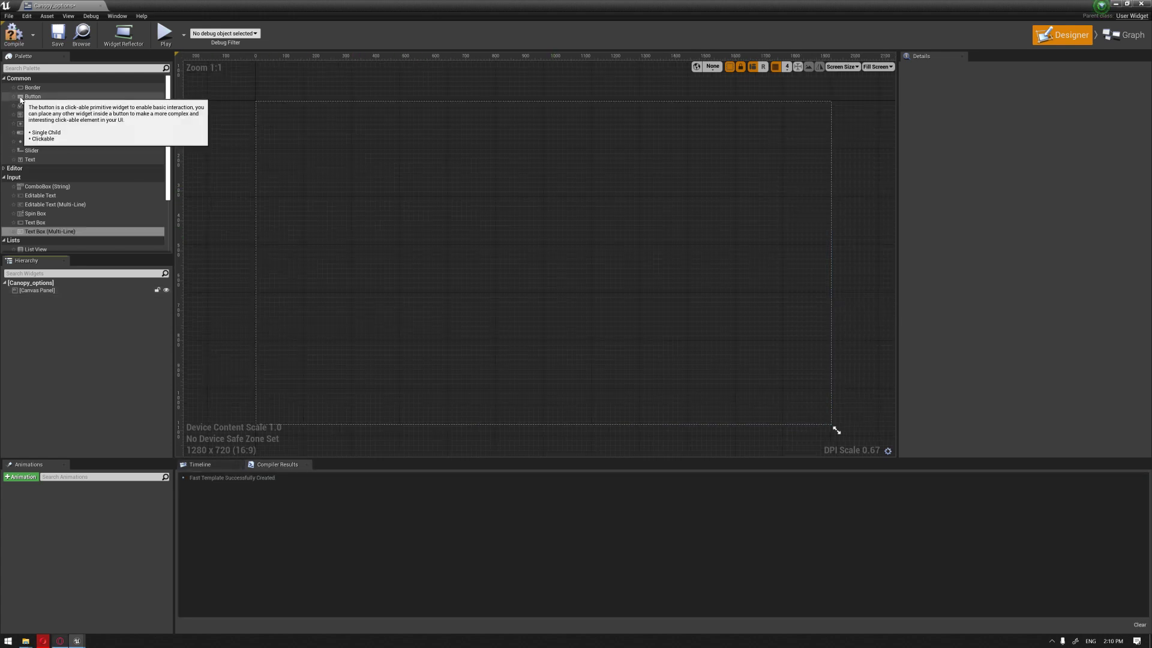
drag(21, 99, 808, 411)
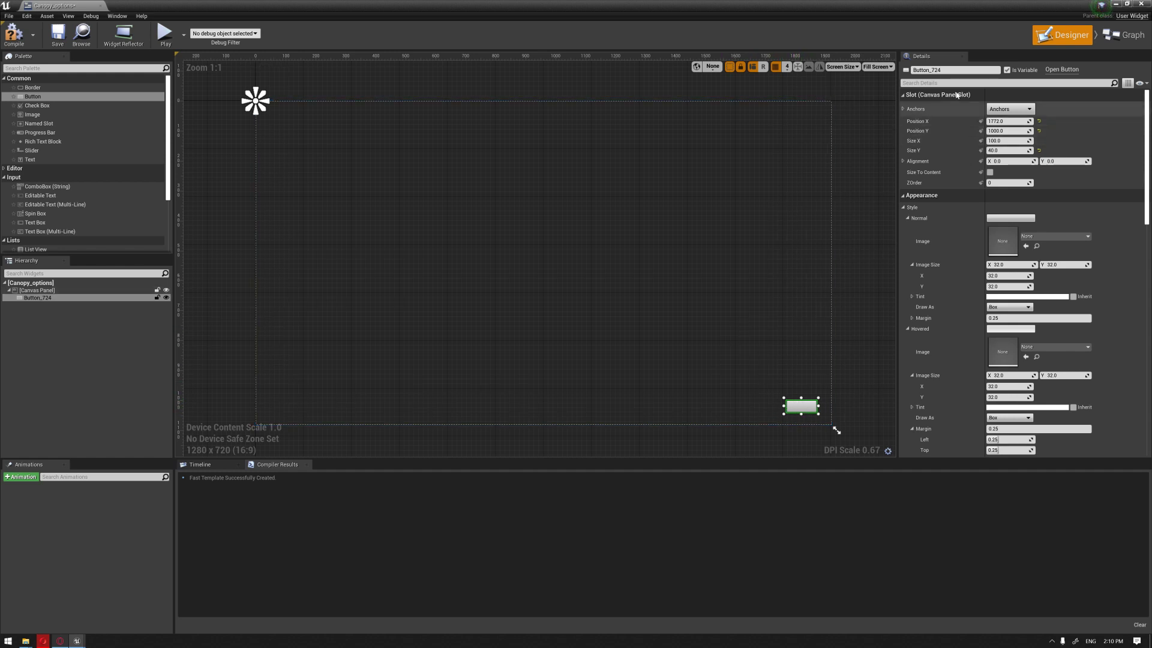
Step: Rename the new button as op01
drag(954, 70, 793, 74)
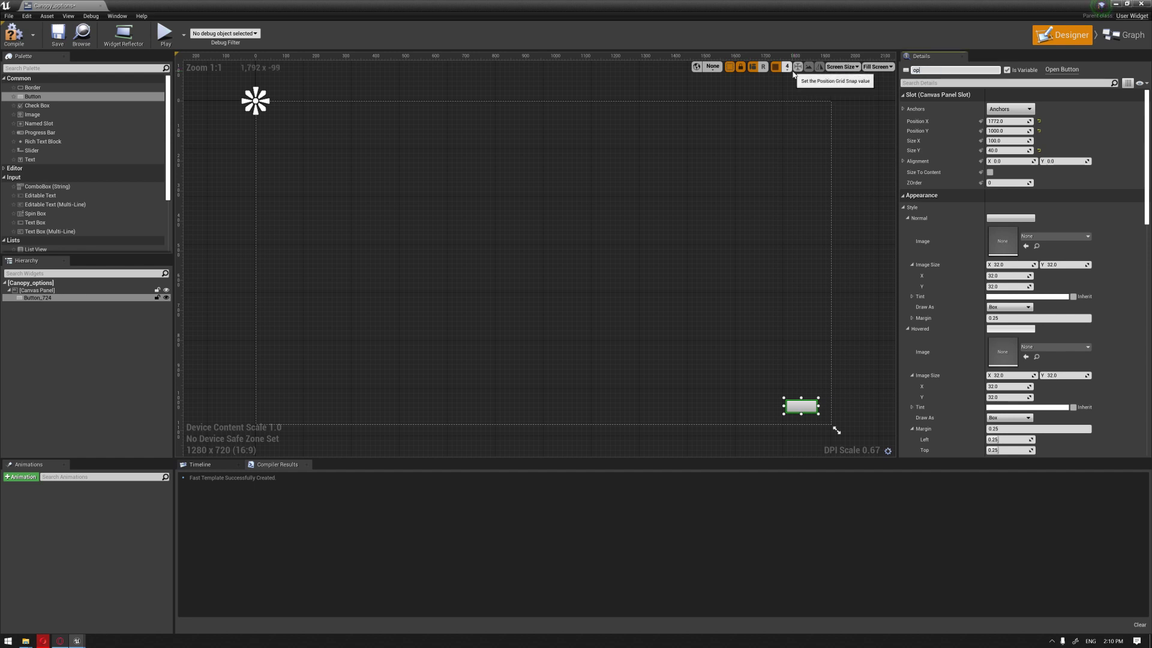
key(Return)
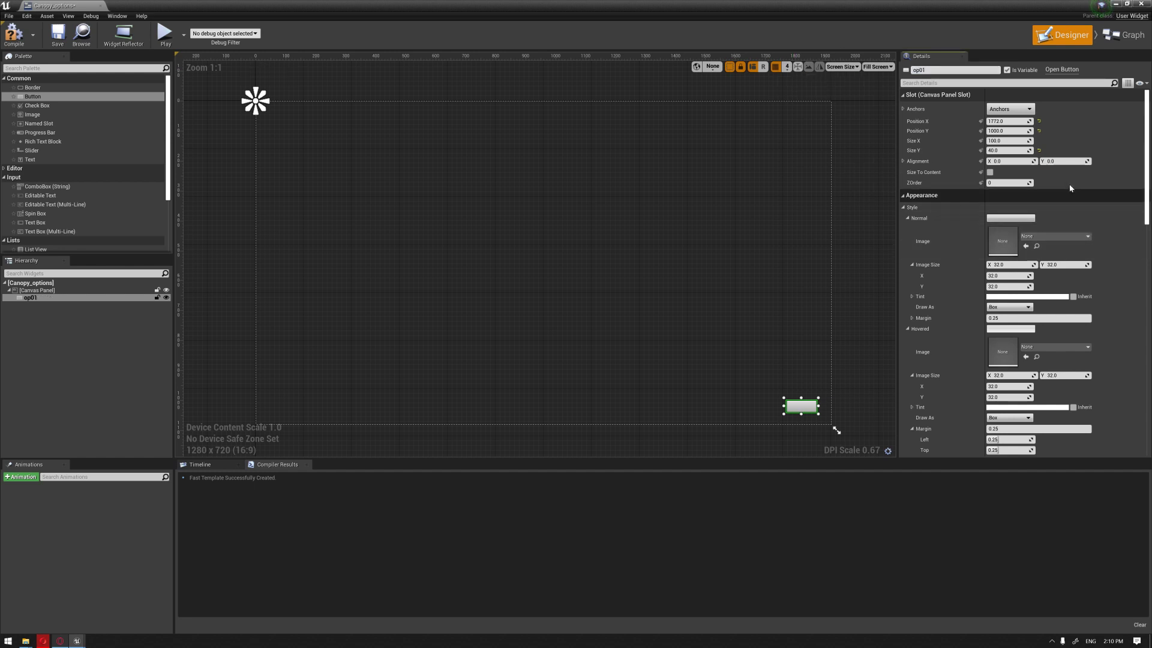
scroll(1080, 204, down, 1)
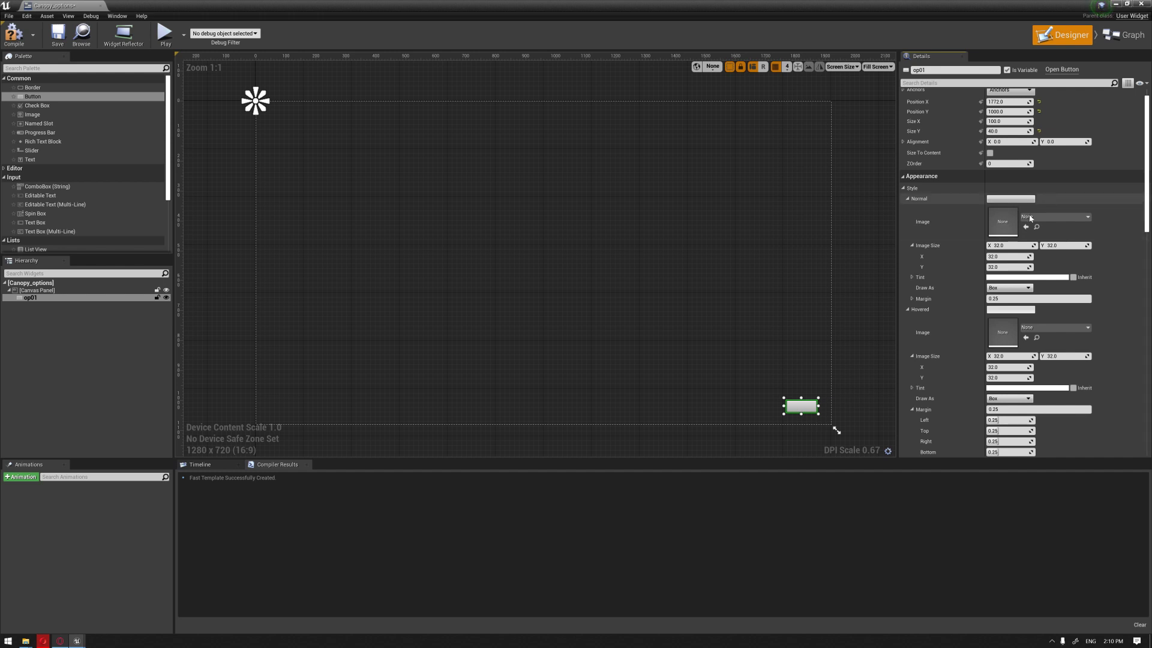
Step: Open the op_01 texture from the Canopy_Thumbnails folder and examine its image and import details
click(1114, 4)
click(25, 491)
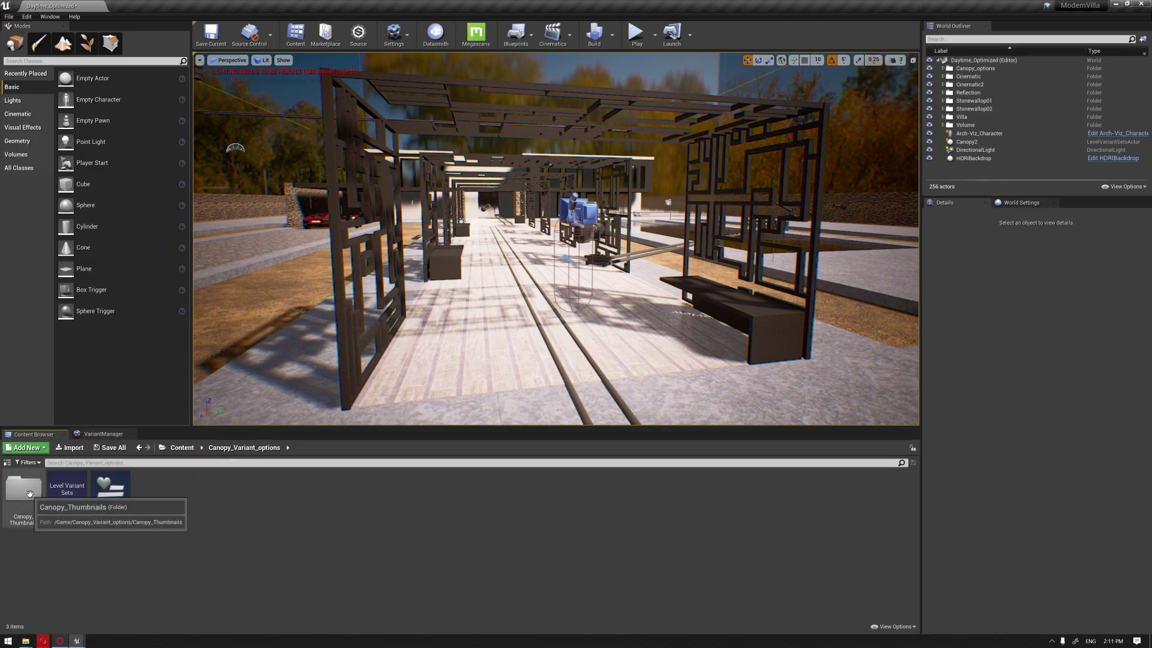
double_click(27, 493)
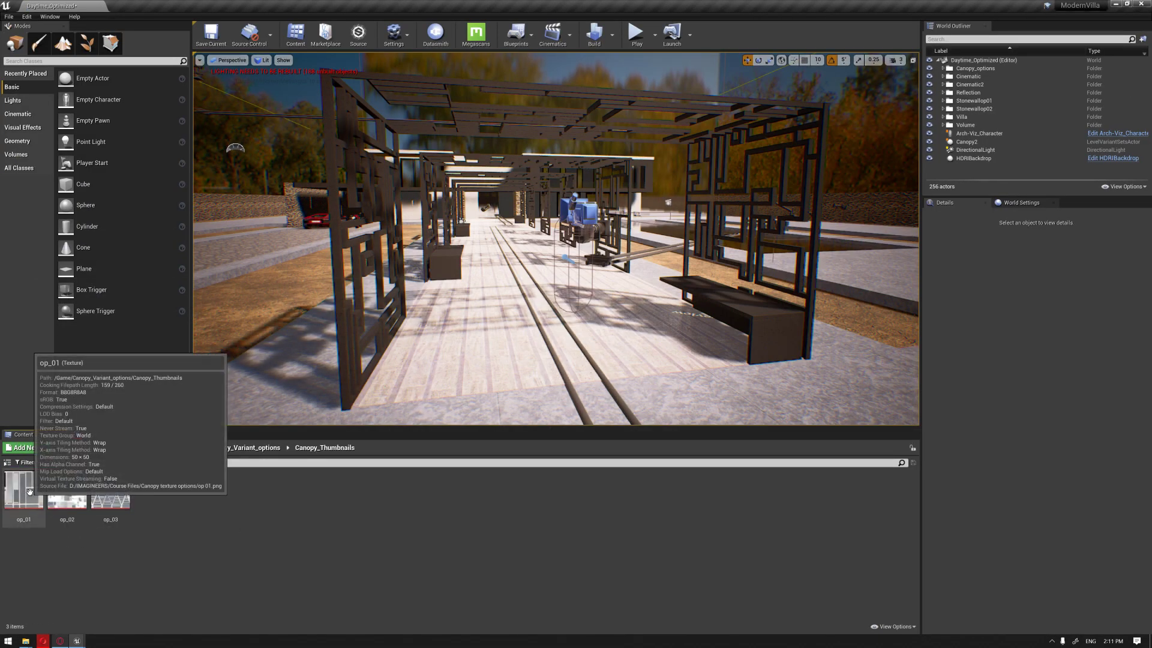
double_click(28, 496)
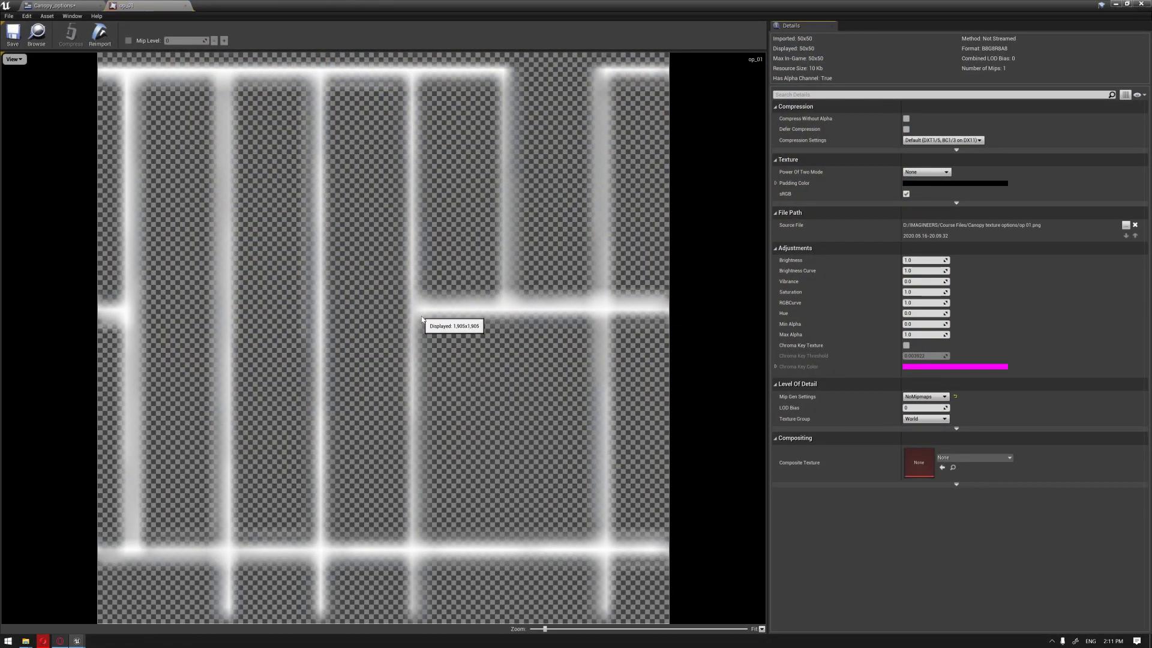
click(1141, 5)
Step: Return to the Canopy_Variant_options folder and reopen the Canopy_options widget
click(182, 447)
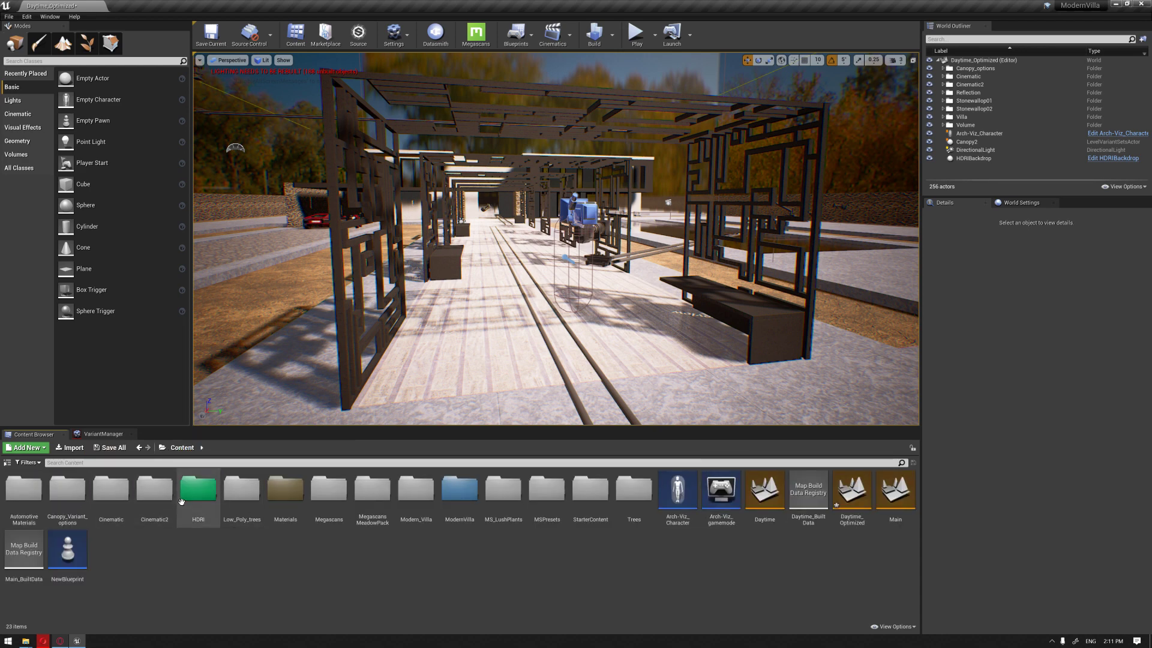
double_click(66, 509)
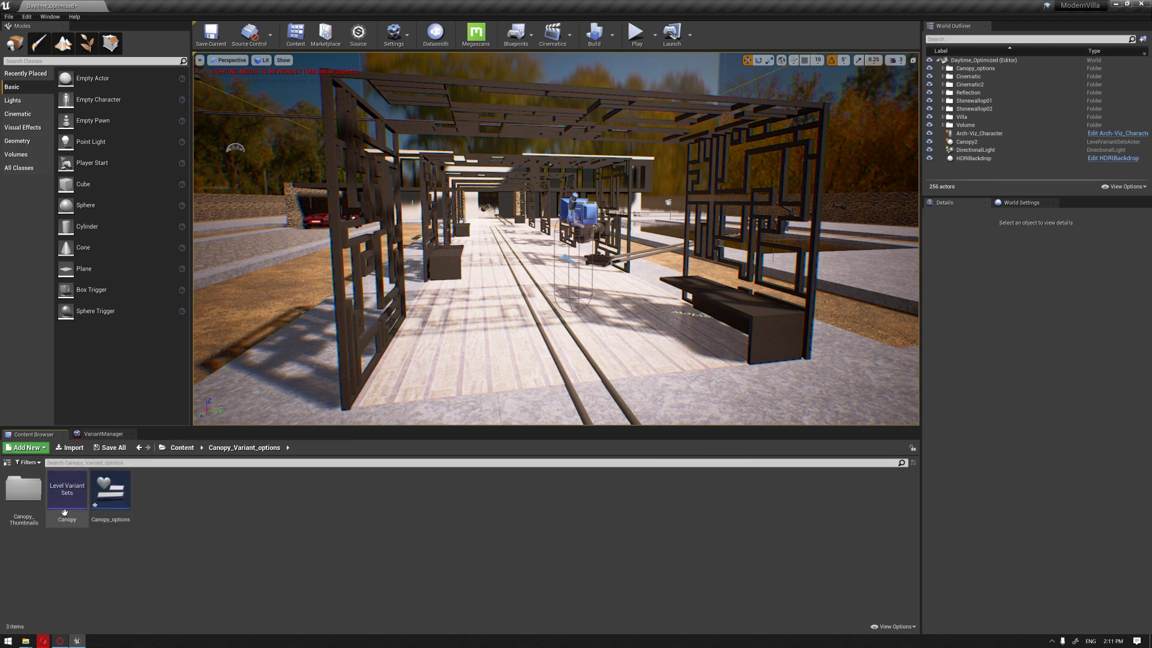
double_click(110, 492)
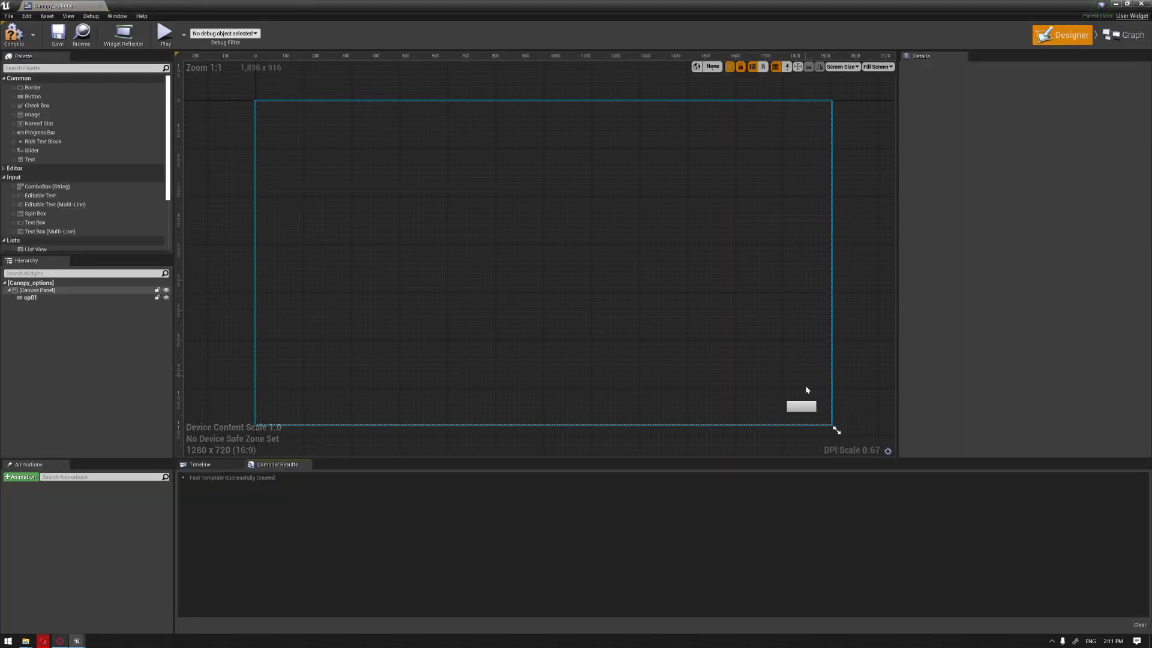
Step: Assign the op_01 texture as the Normal style image of the op01 button
click(801, 406)
click(1057, 236)
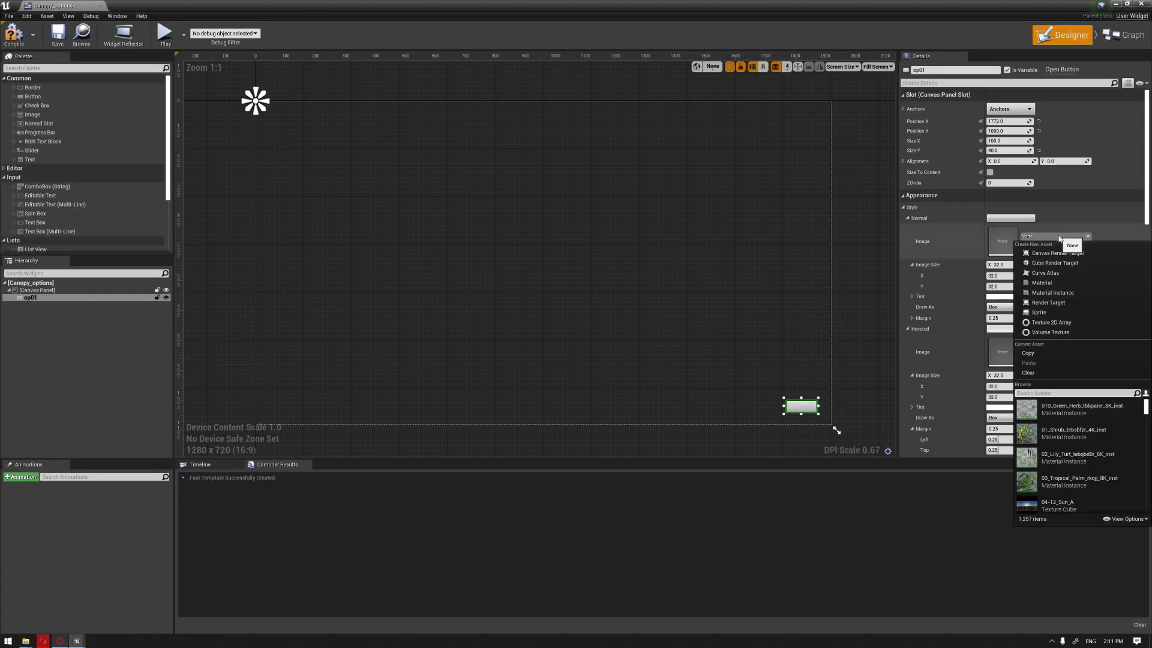
text(op)
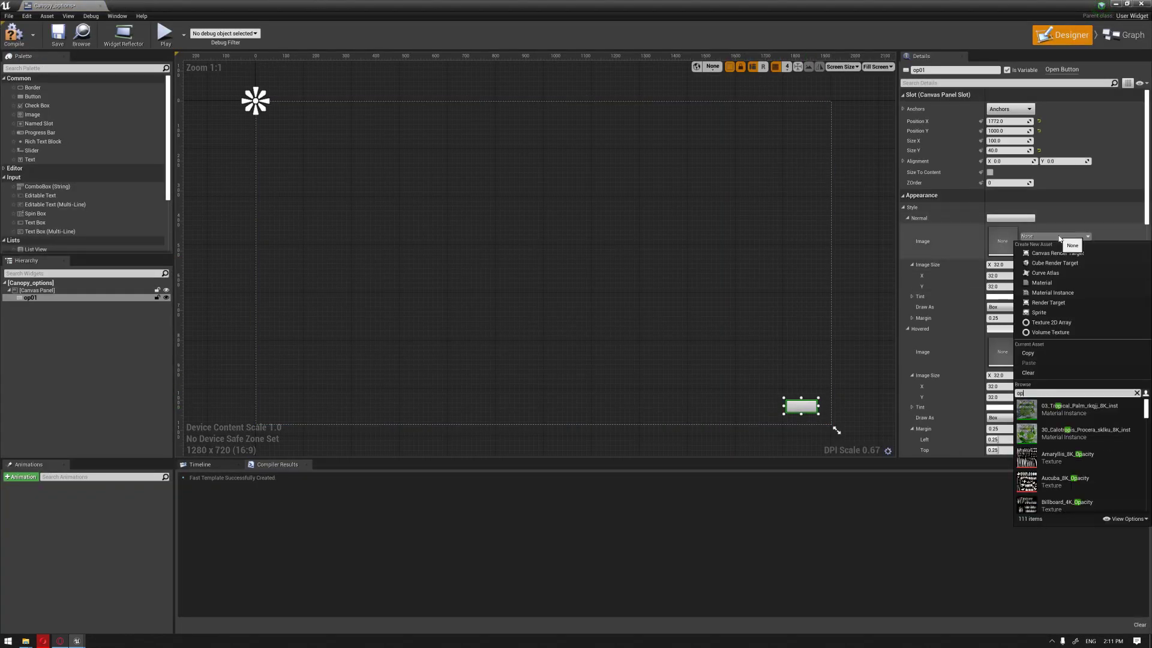
text(01)
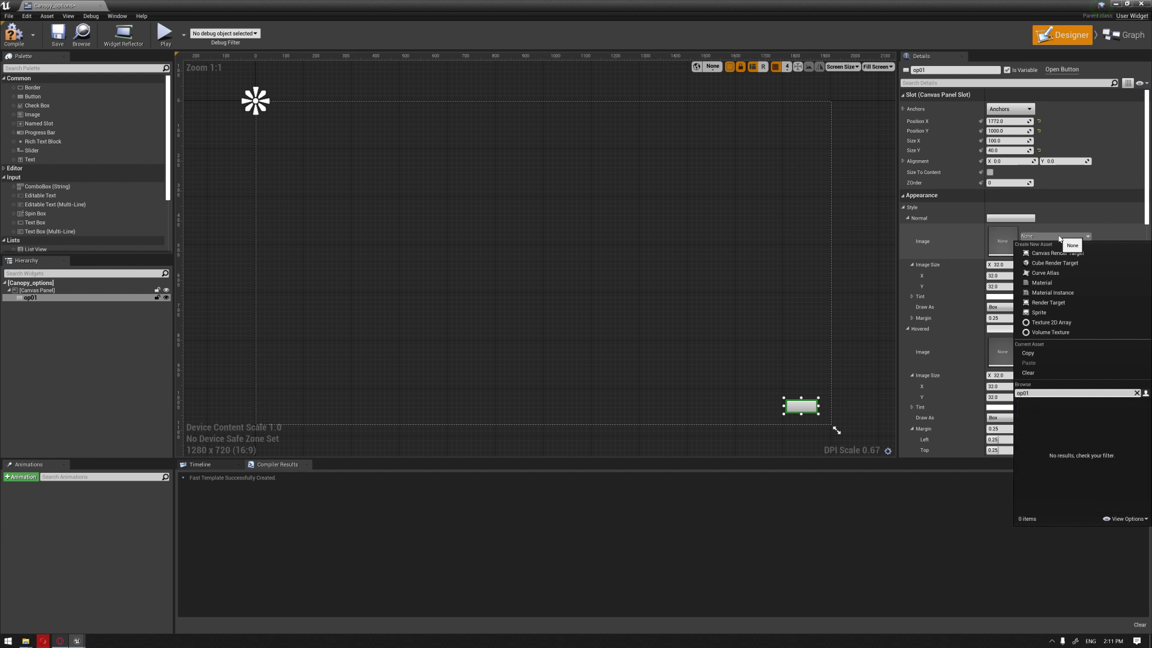
key(BackSpace)
key(BackSpace)
text(_)
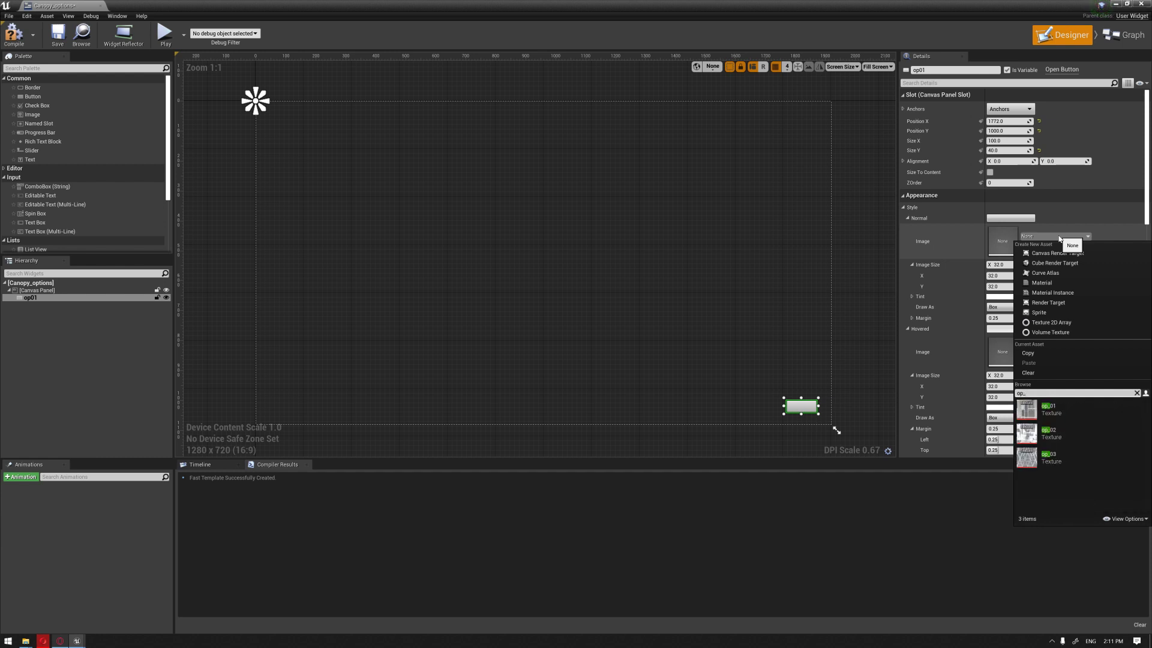
click(1050, 409)
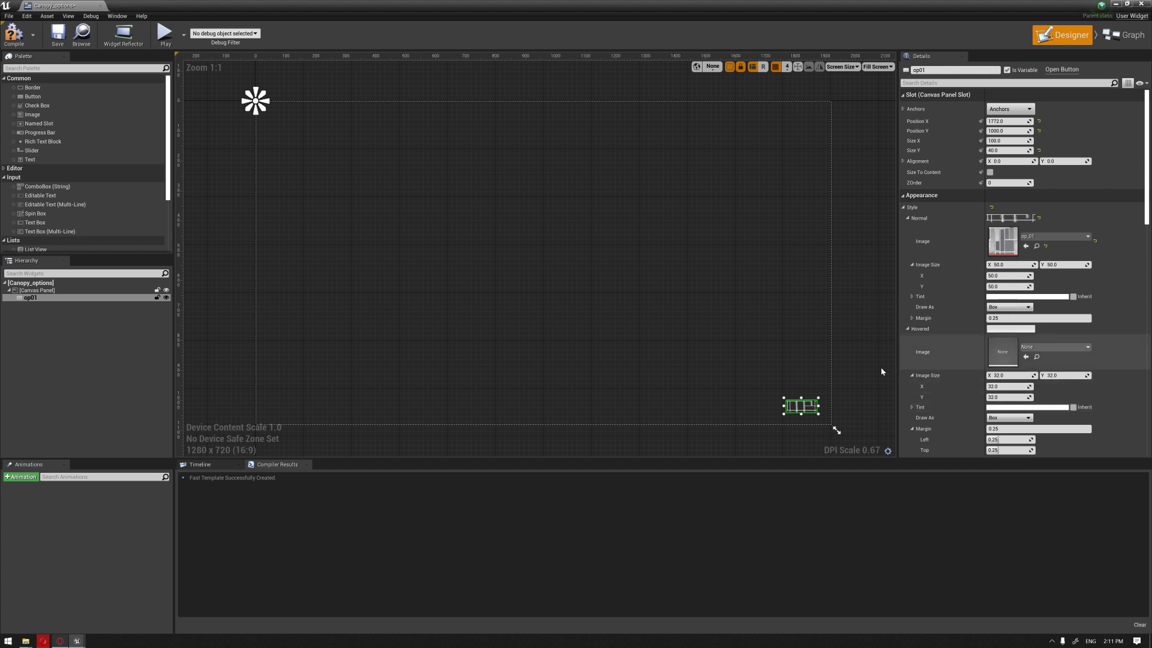
Step: Add a Text block above the op01 button at about X 1600, Y 928 and set its text to "Canopy Options"
click(811, 375)
scroll(792, 336, up, 3)
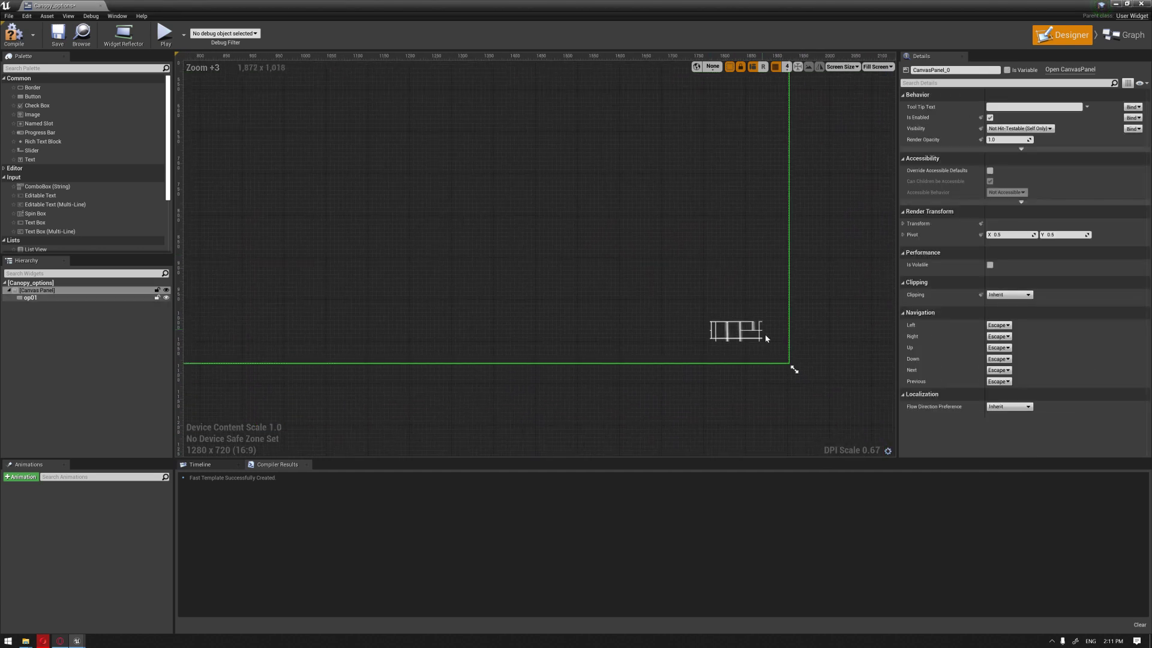
right_drag(685, 278, 721, 303)
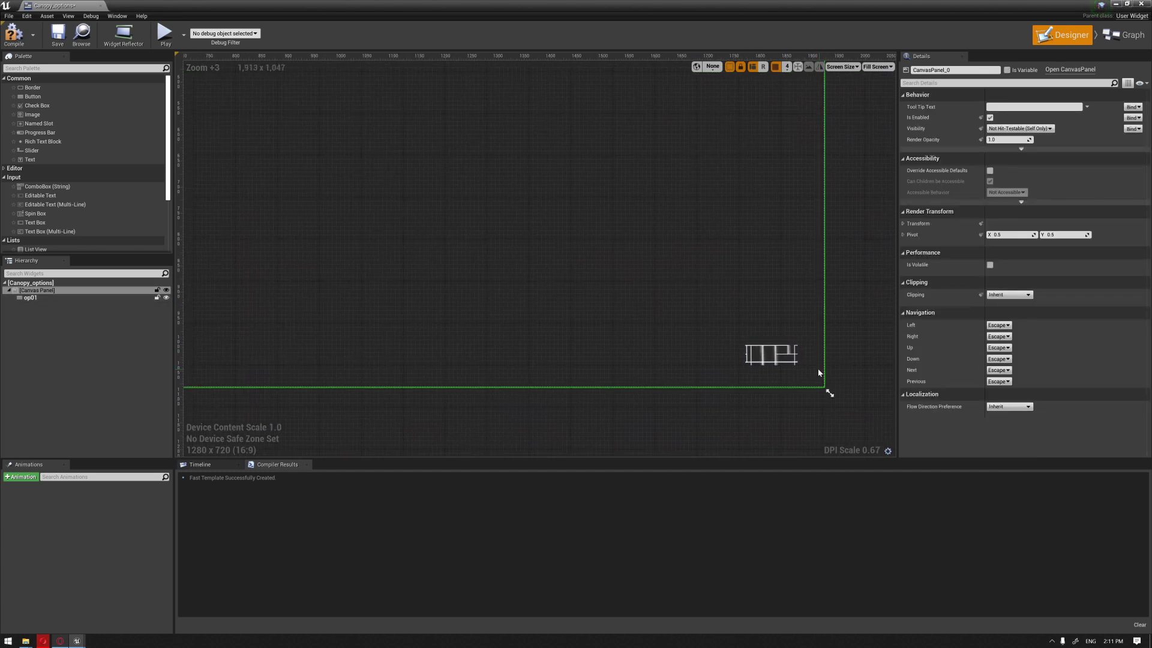
right_drag(640, 268, 643, 281)
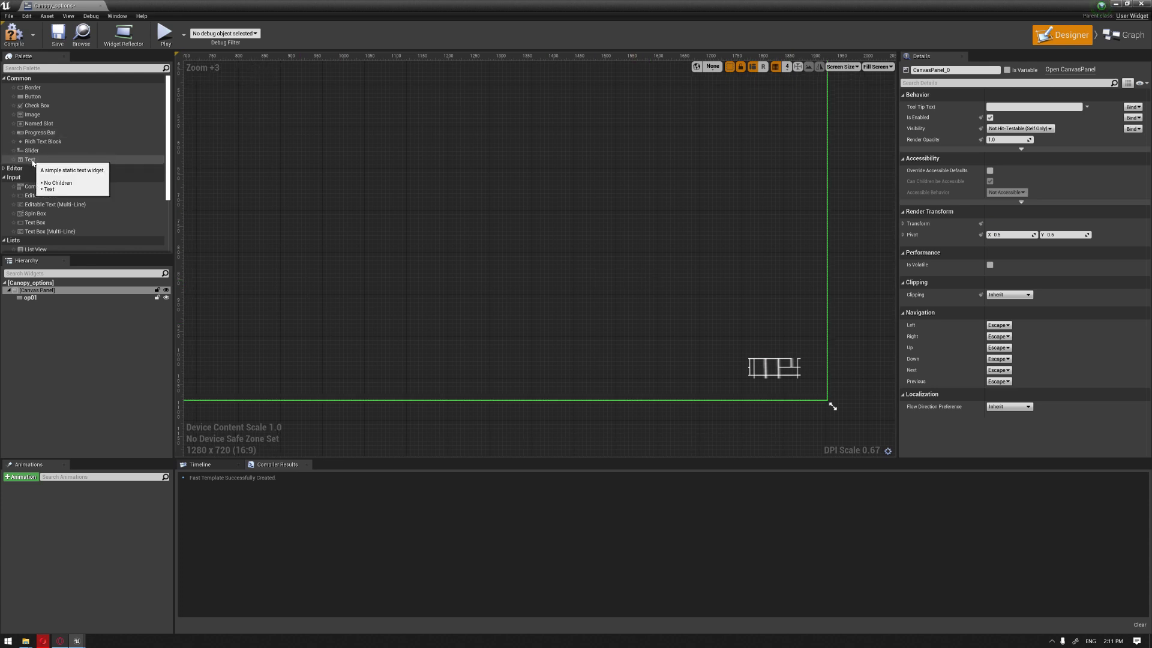
drag(33, 162, 656, 317)
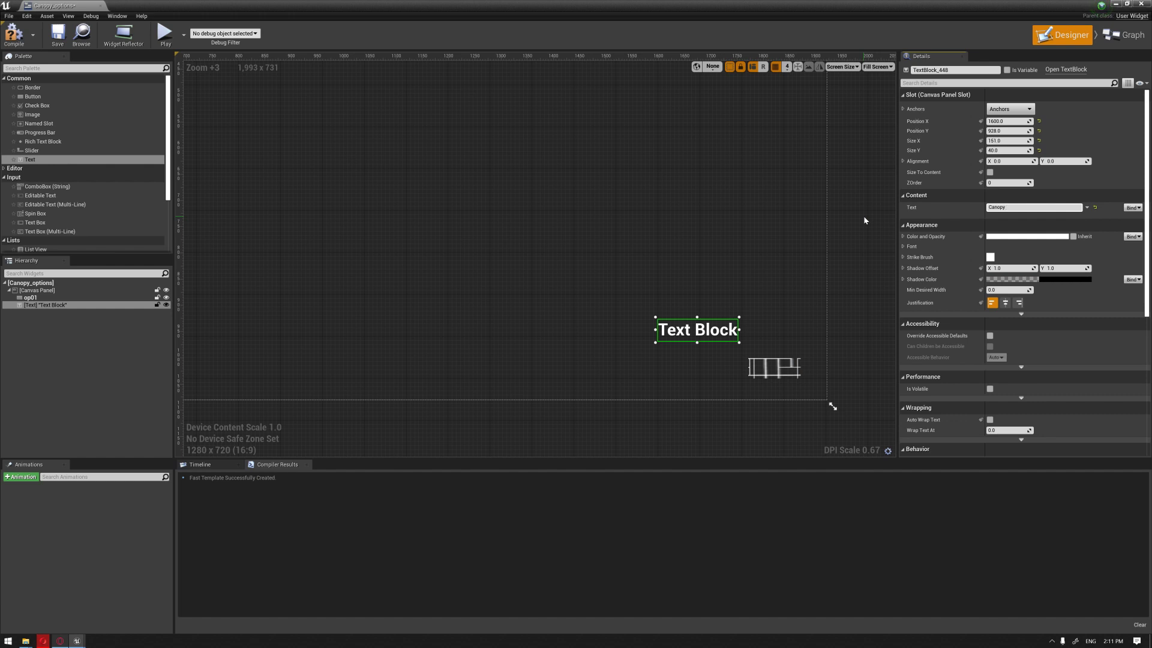
text(ns)
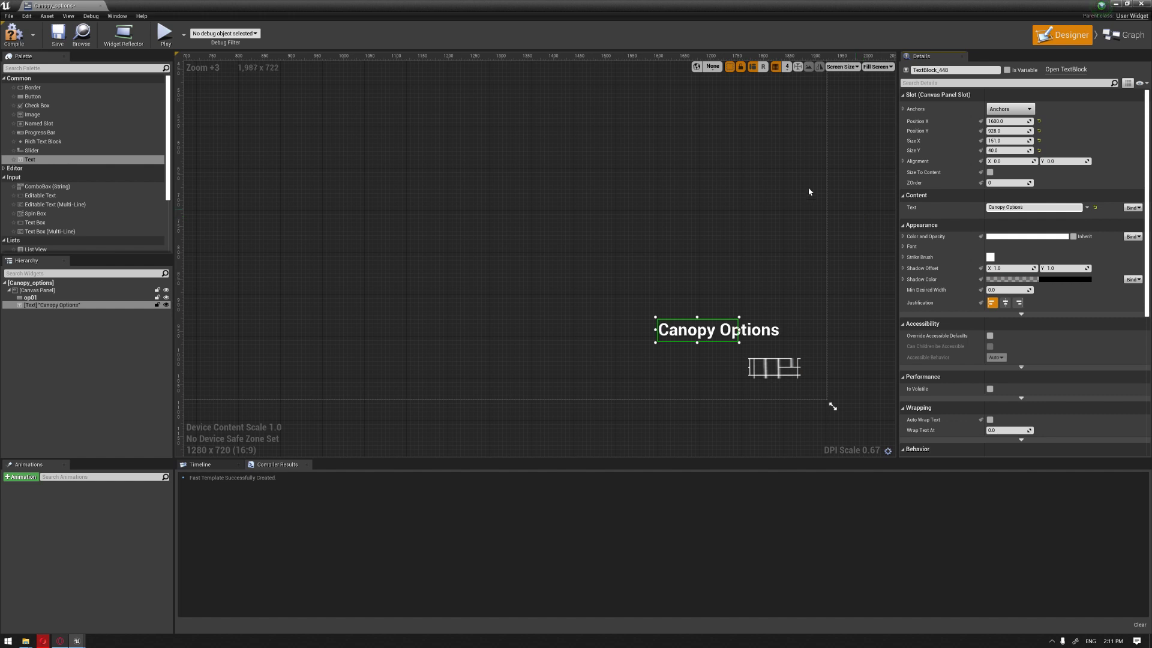
click(830, 202)
Step: Nudge the op01 button on the canvas to about X 1776, Y 996
scroll(741, 365, down, 2)
scroll(748, 301, down, 1)
scroll(720, 240, down, 1)
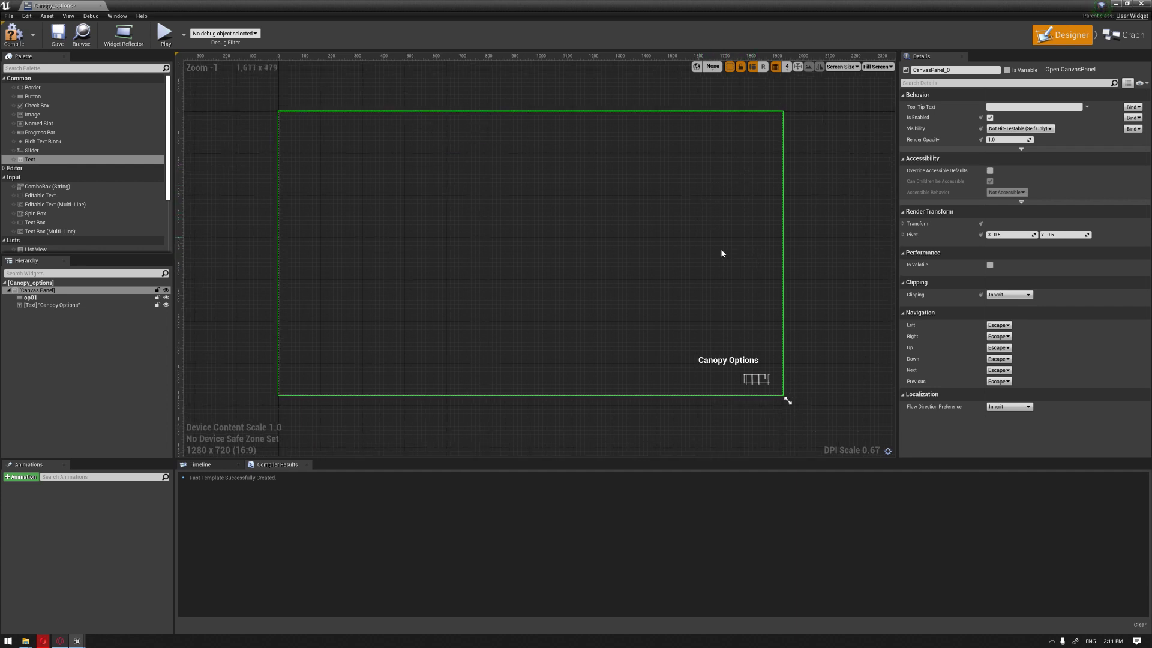
scroll(726, 218, up, 4)
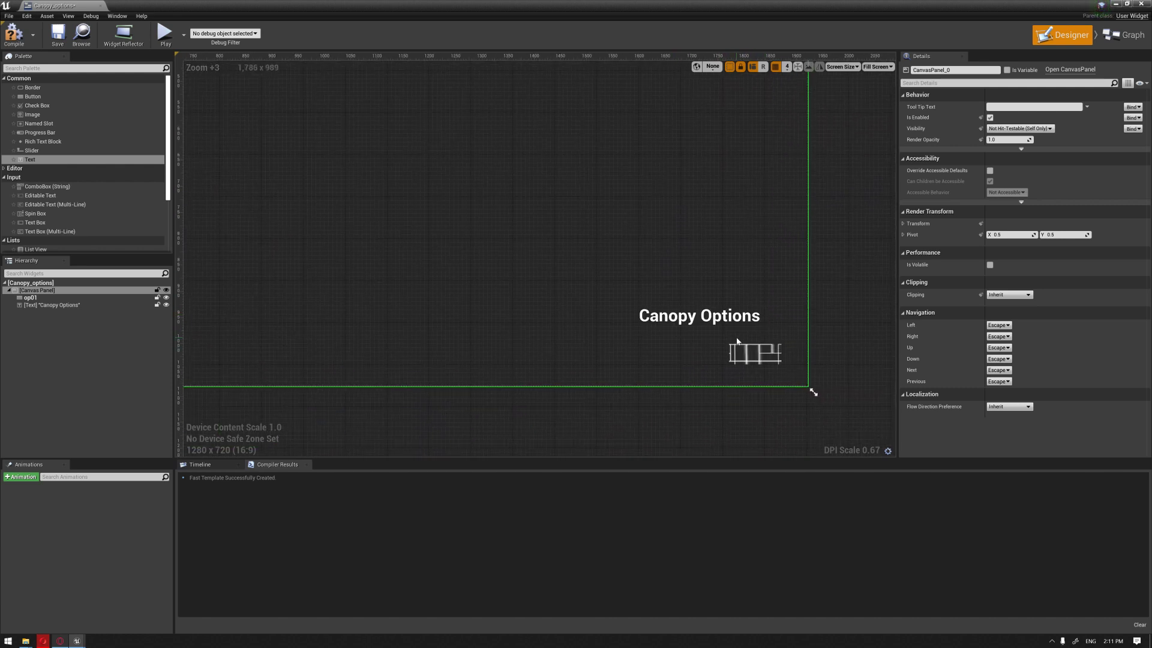
click(754, 353)
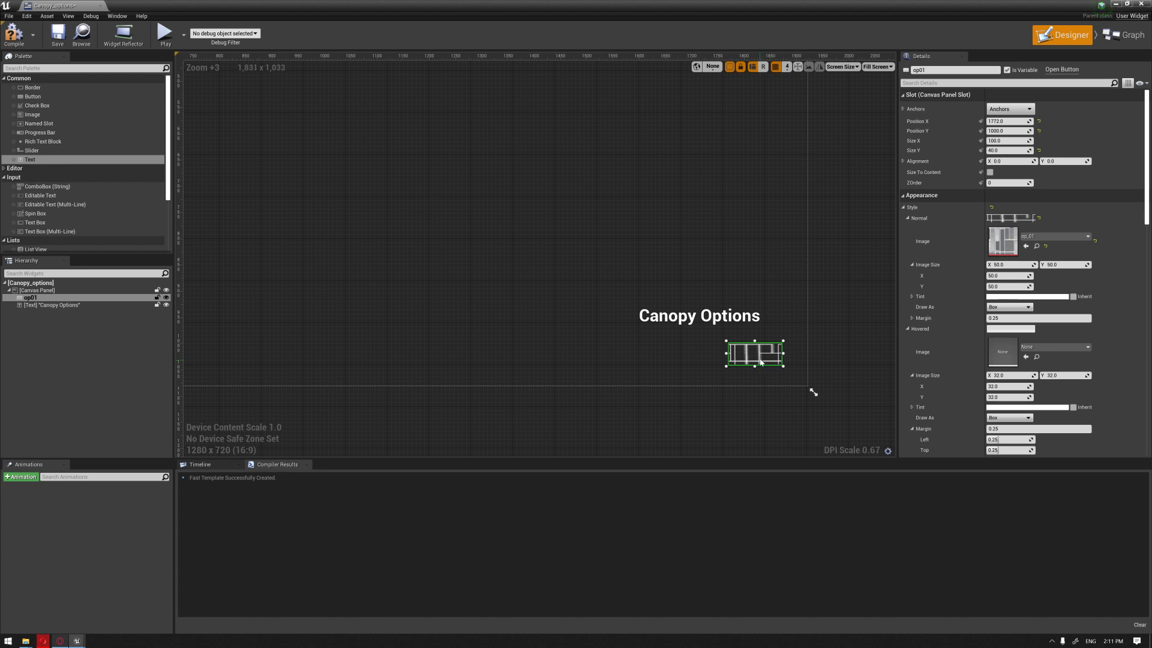
click(586, 242)
Step: Assign the op_01 texture to the op01 button's Hovered and Pressed images, and enable Inherit for the Normal and Hovered tints
click(770, 359)
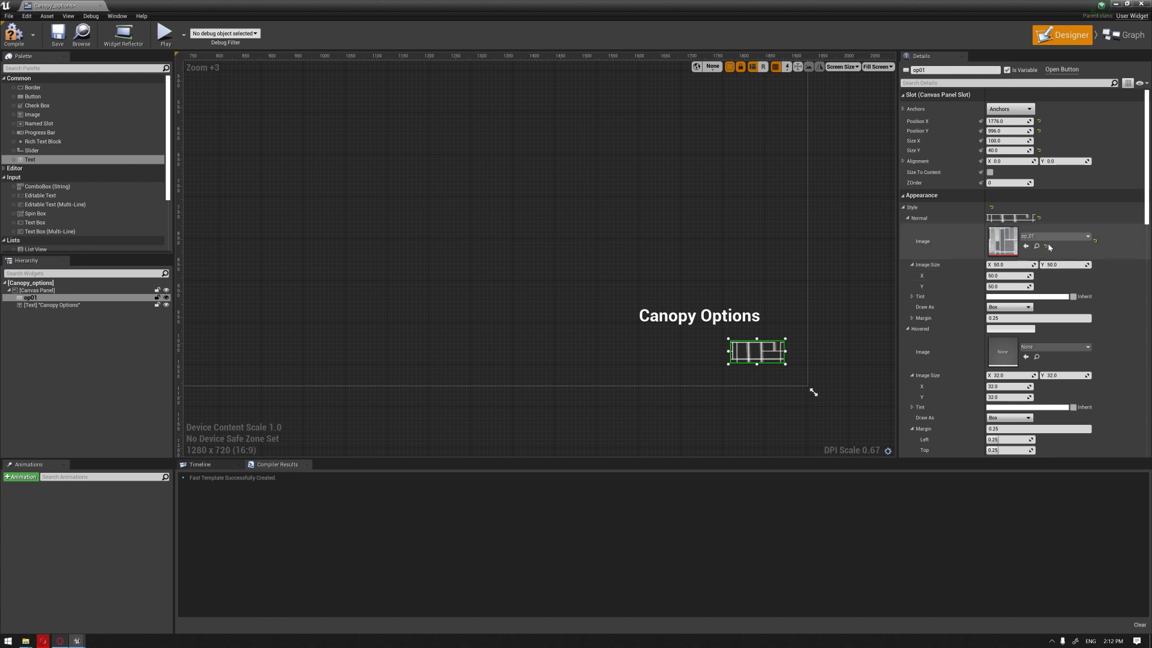
scroll(1030, 323, down, 3)
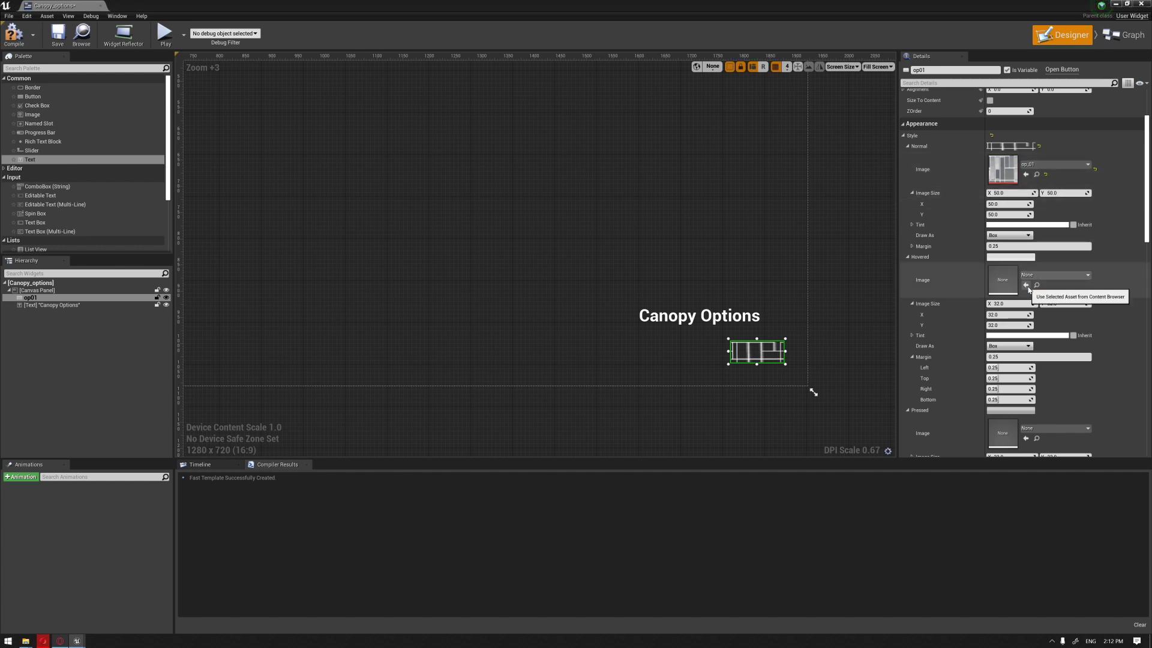
click(1027, 285)
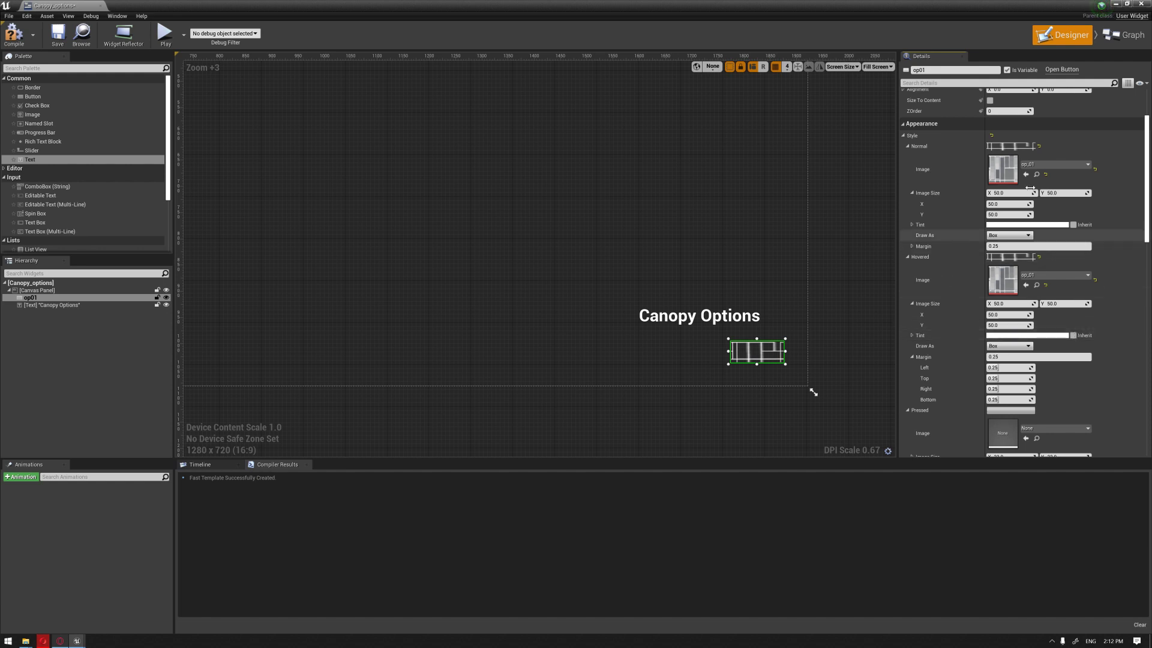
click(1073, 225)
click(1073, 335)
scroll(1074, 339, down, 2)
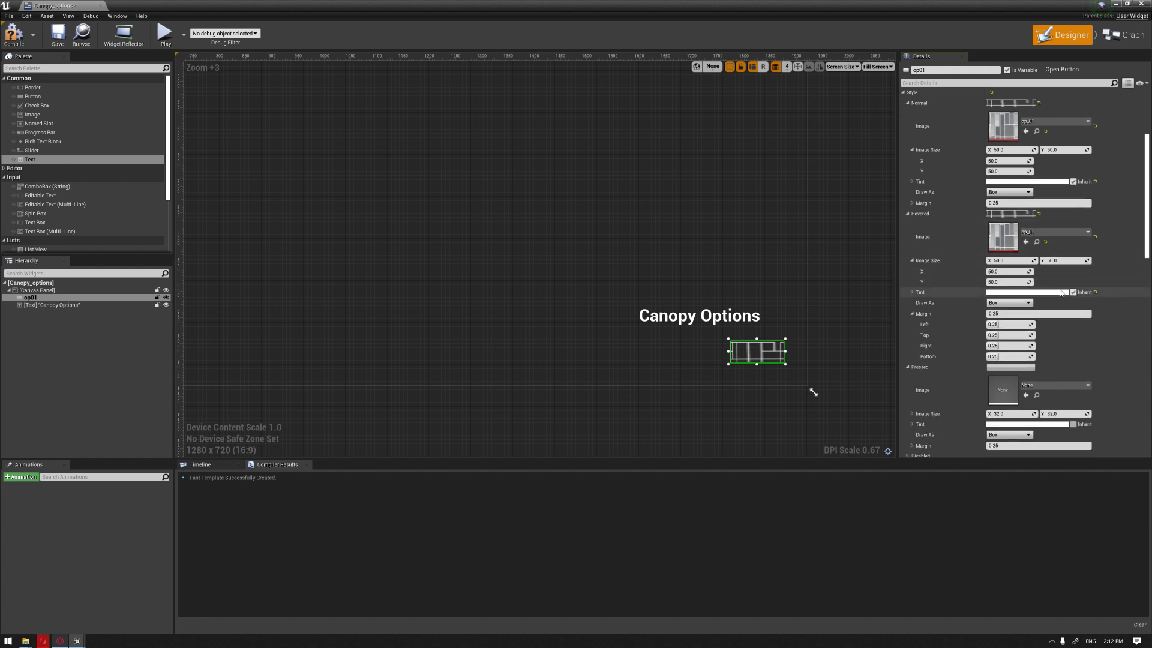
click(1025, 396)
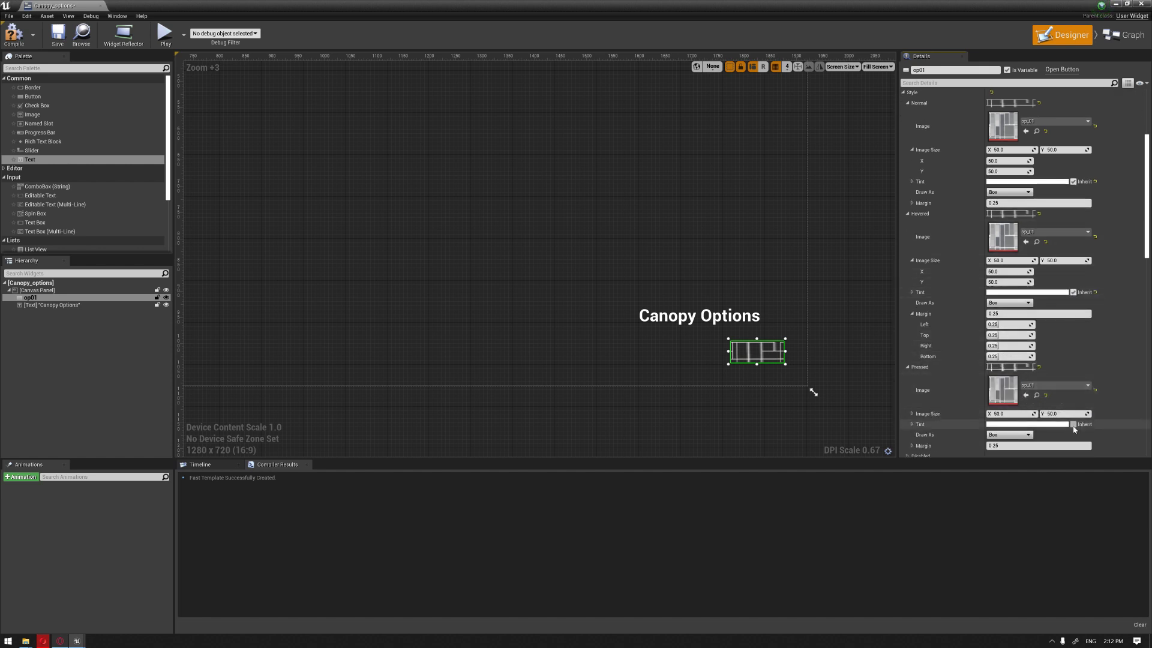
Step: Add a second button beside op01 at about X 1636, Y 996 and assign the op_02 texture as its Normal image with Inherit tint
click(779, 291)
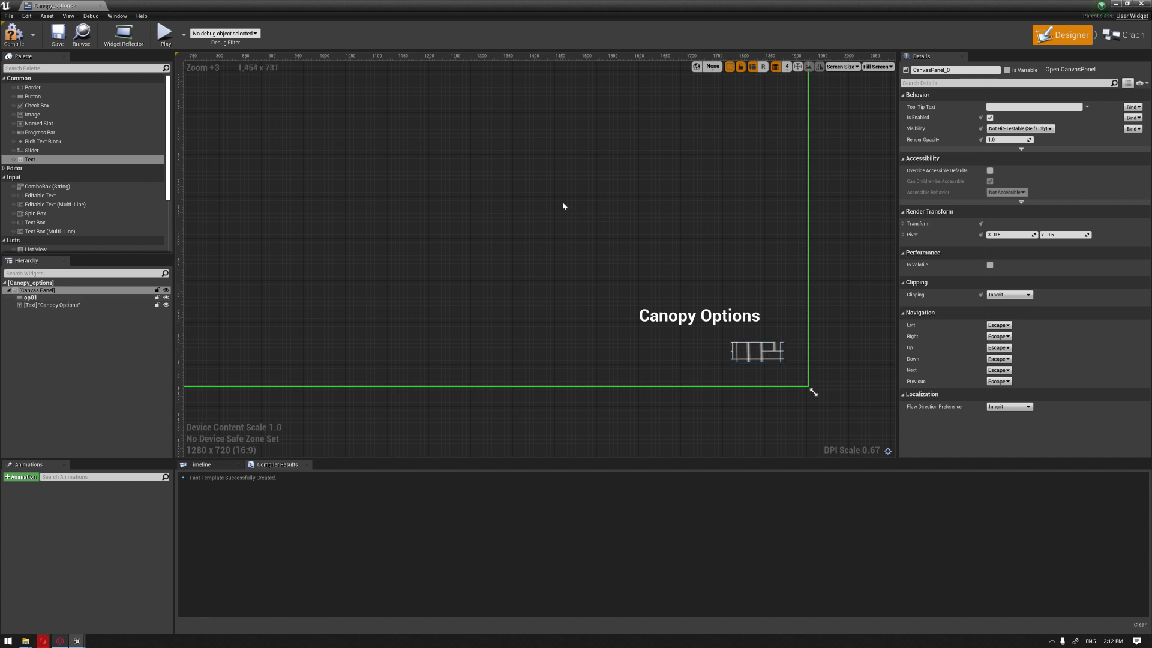
drag(33, 97, 673, 354)
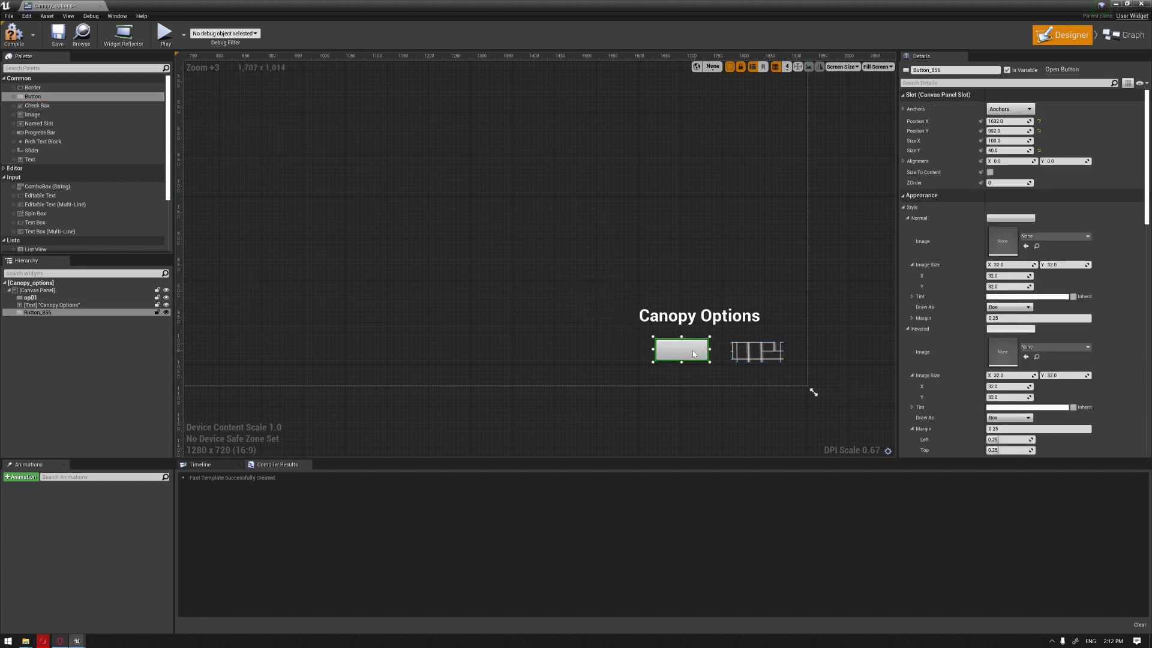
click(1061, 237)
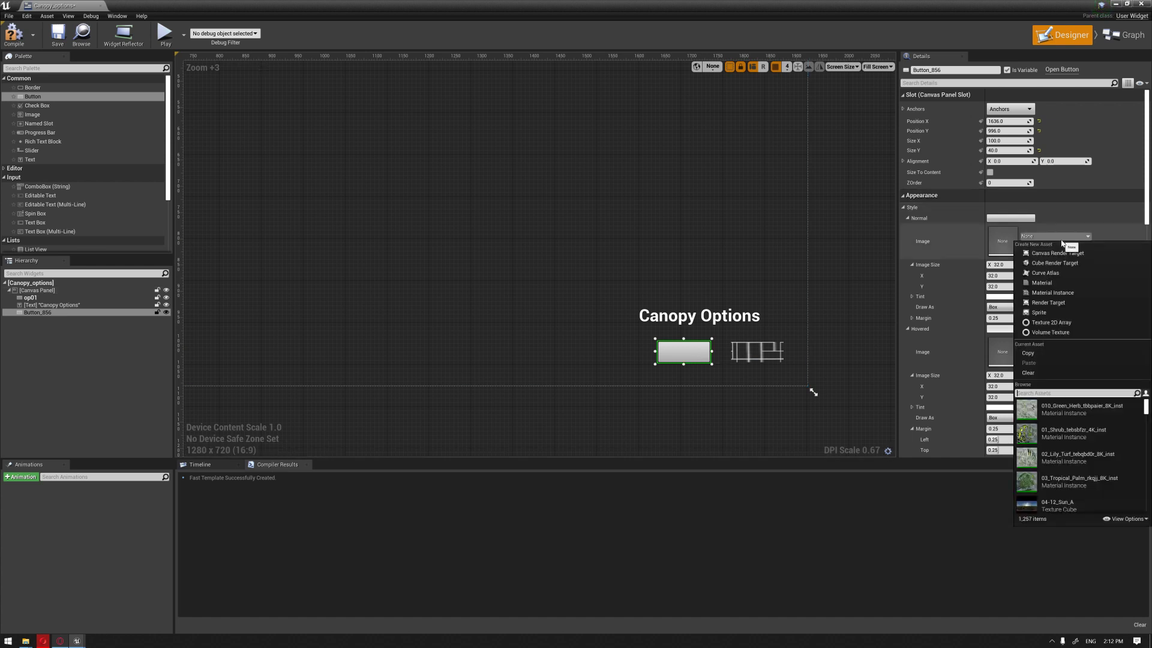
text(op_)
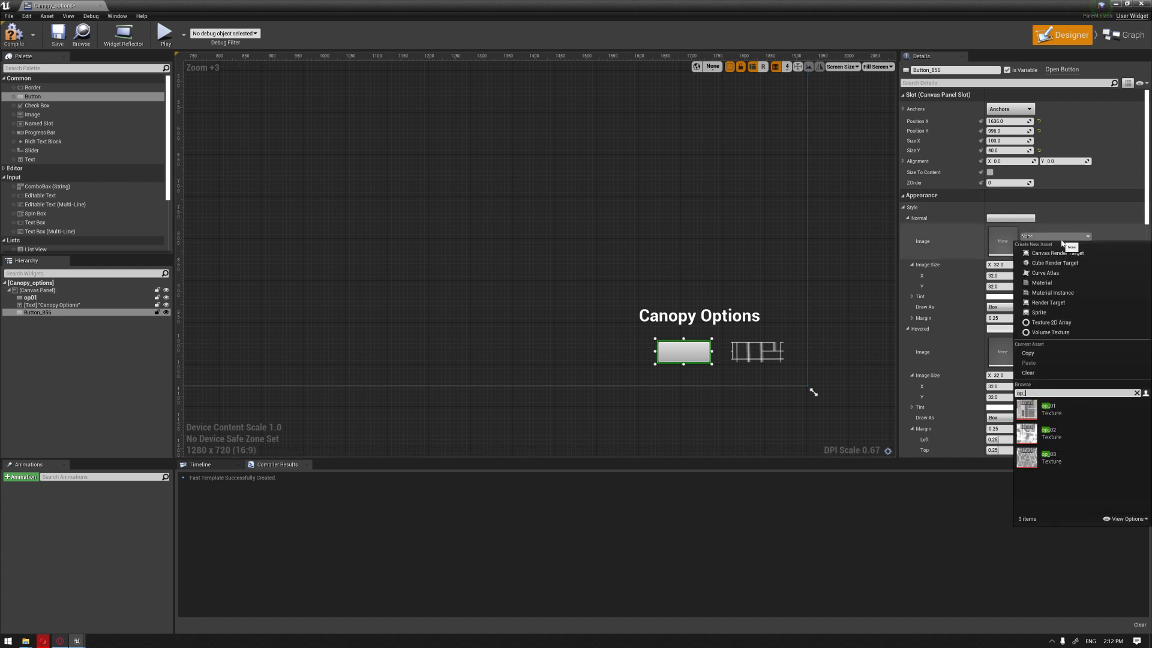
click(1074, 433)
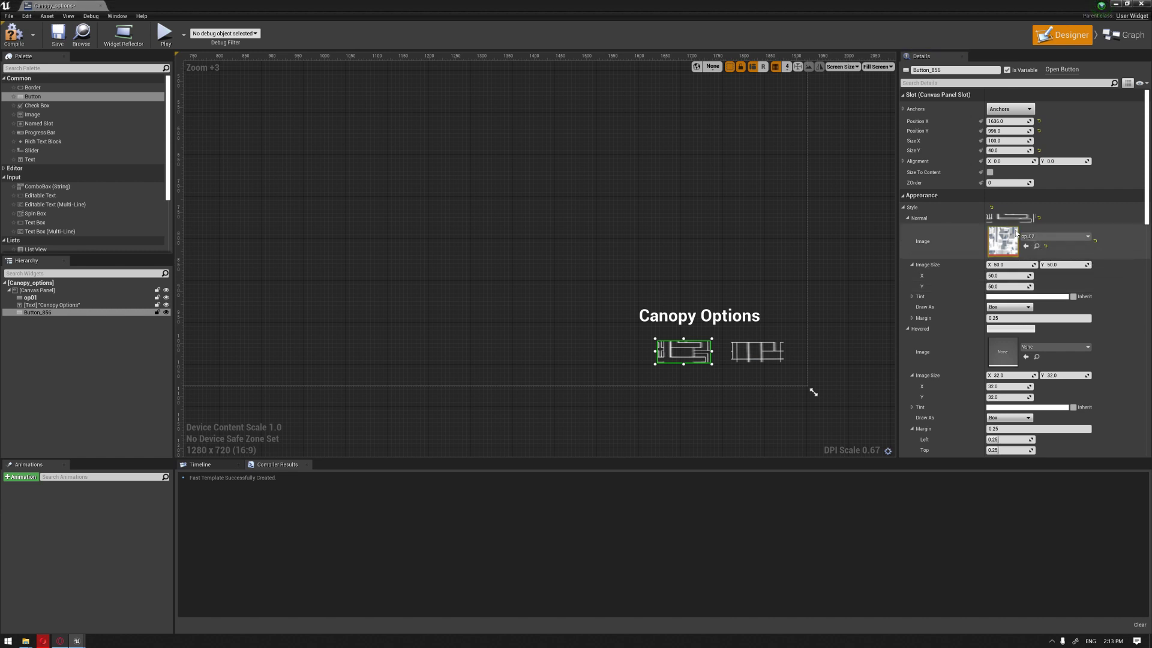
Step: Assign the op_02 texture to the second button's Hovered and Pressed images, and enable Inherit for the Hovered tint
click(1026, 358)
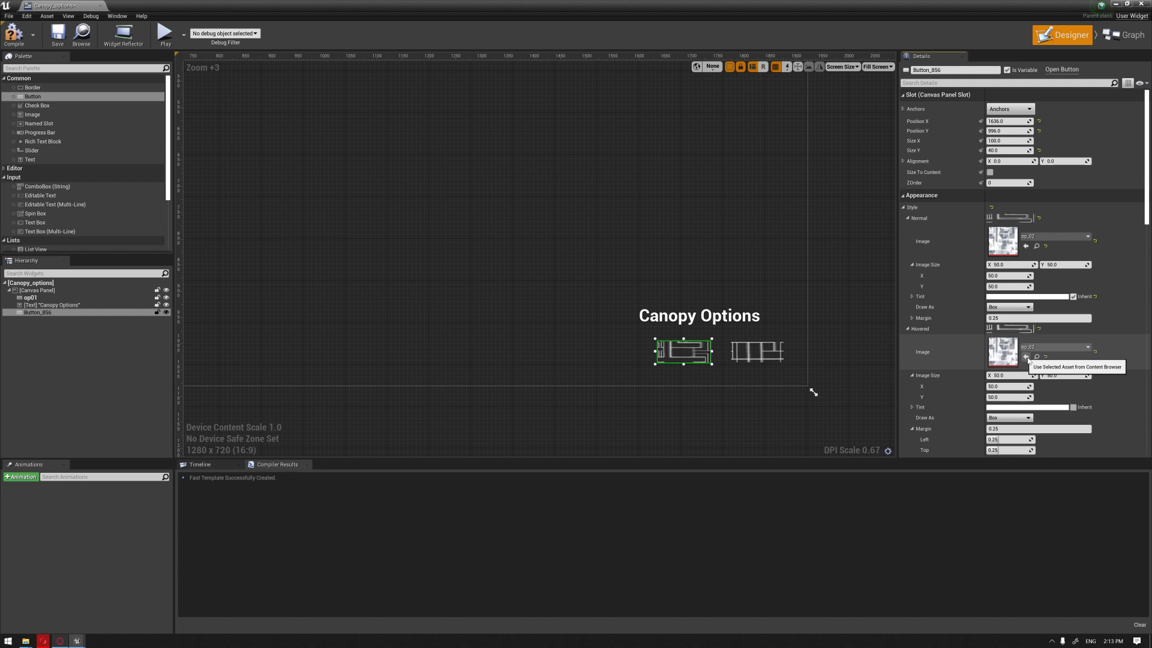
scroll(1077, 413, down, 3)
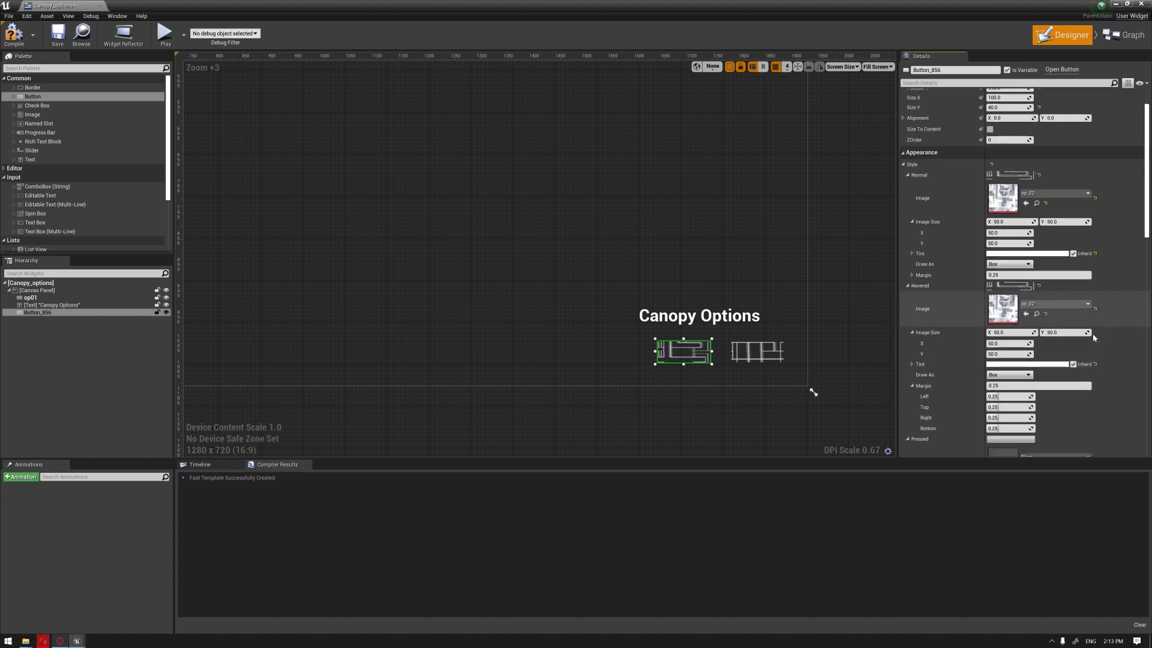
click(1026, 410)
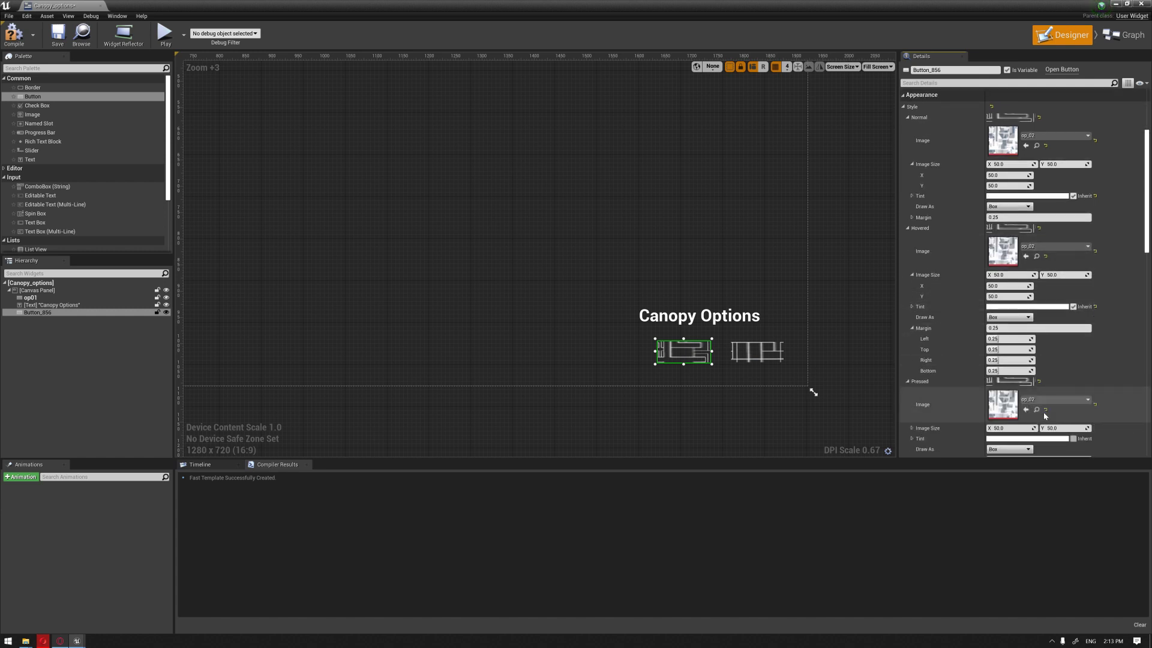
click(408, 308)
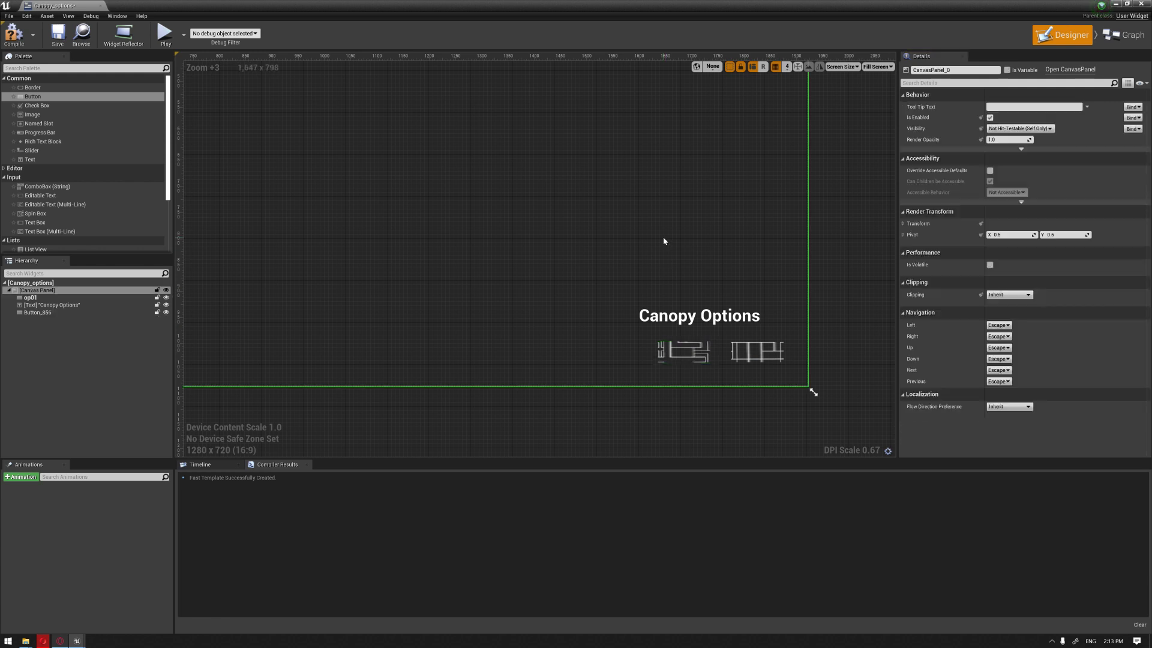
Step: Rename the second button, the one showing the op_02 thumbnail, as op02
click(684, 352)
drag(953, 70, 738, 73)
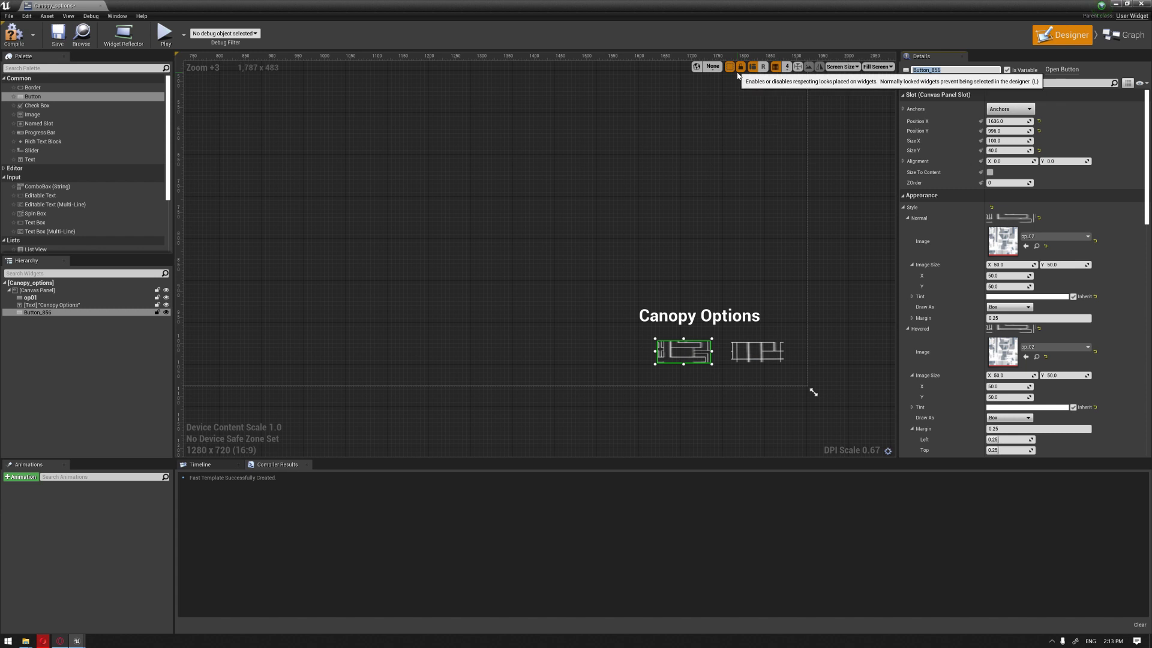
click(298, 146)
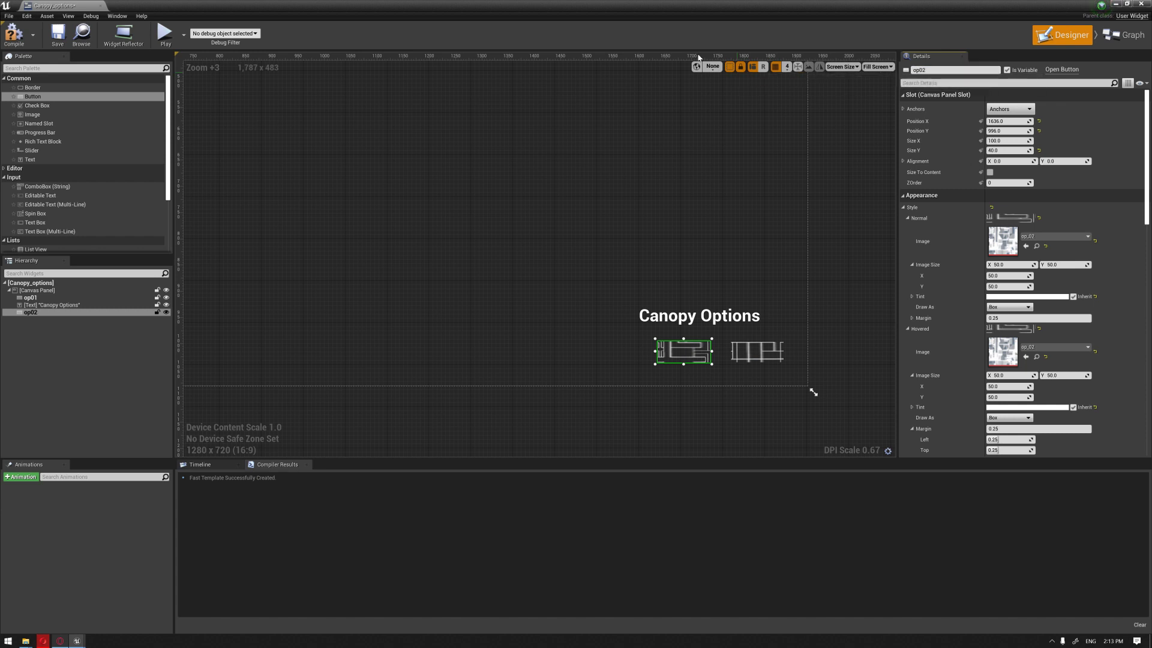
Step: Add a third button beside op02 at about X 1500, Y 996 and assign the op_03 texture as its Normal image
drag(33, 96, 588, 346)
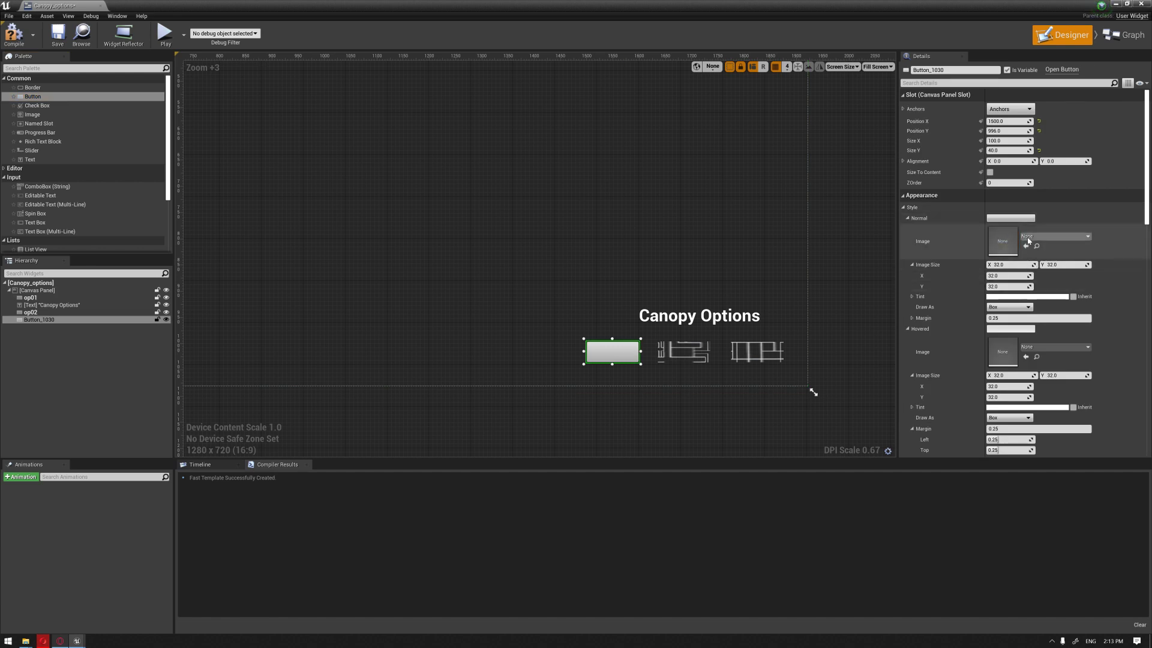
click(1028, 237)
text(op_)
click(1053, 450)
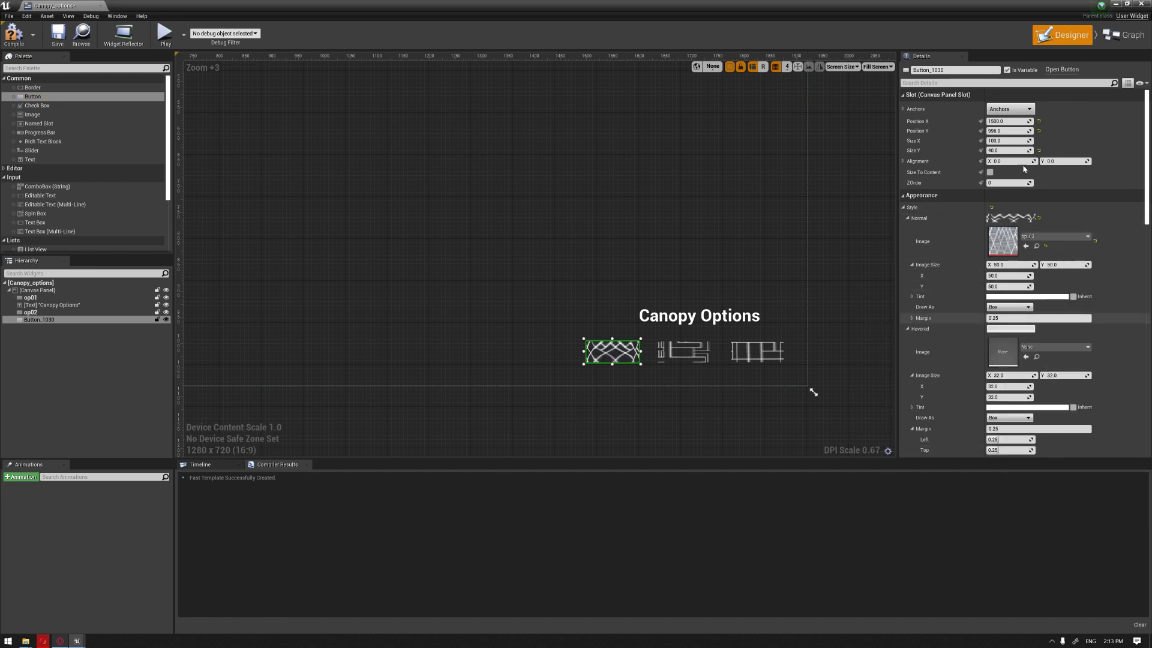
Step: Rename the third button as op03 and enable Inherit for its Normal tint
text(op03)
key(Return)
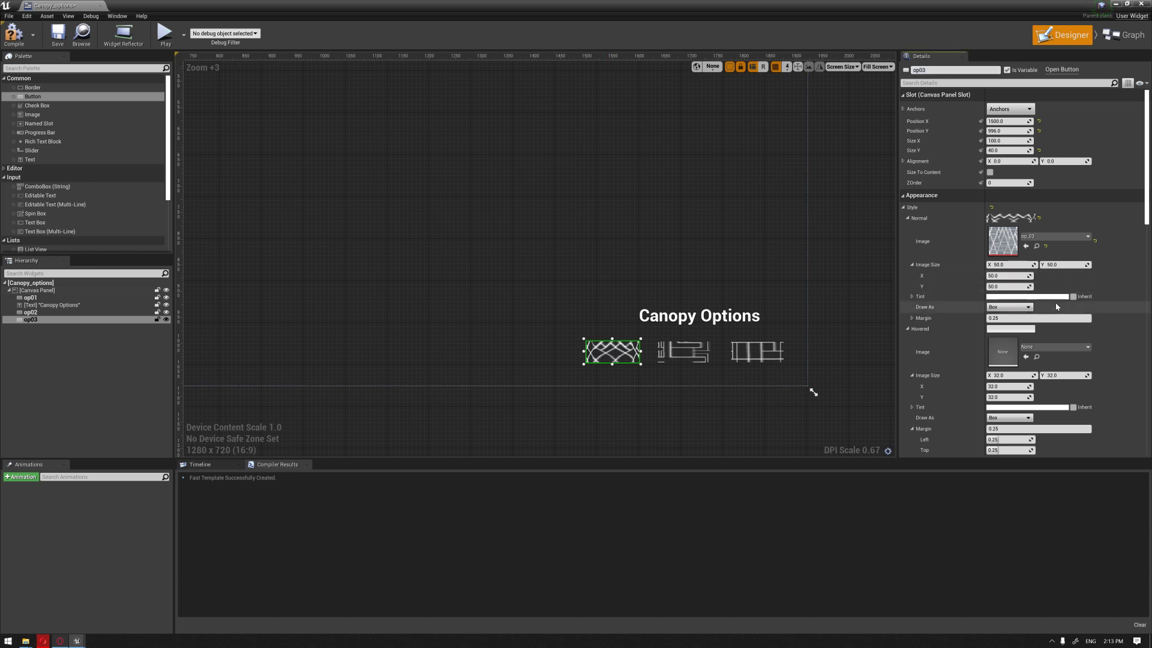
click(1074, 297)
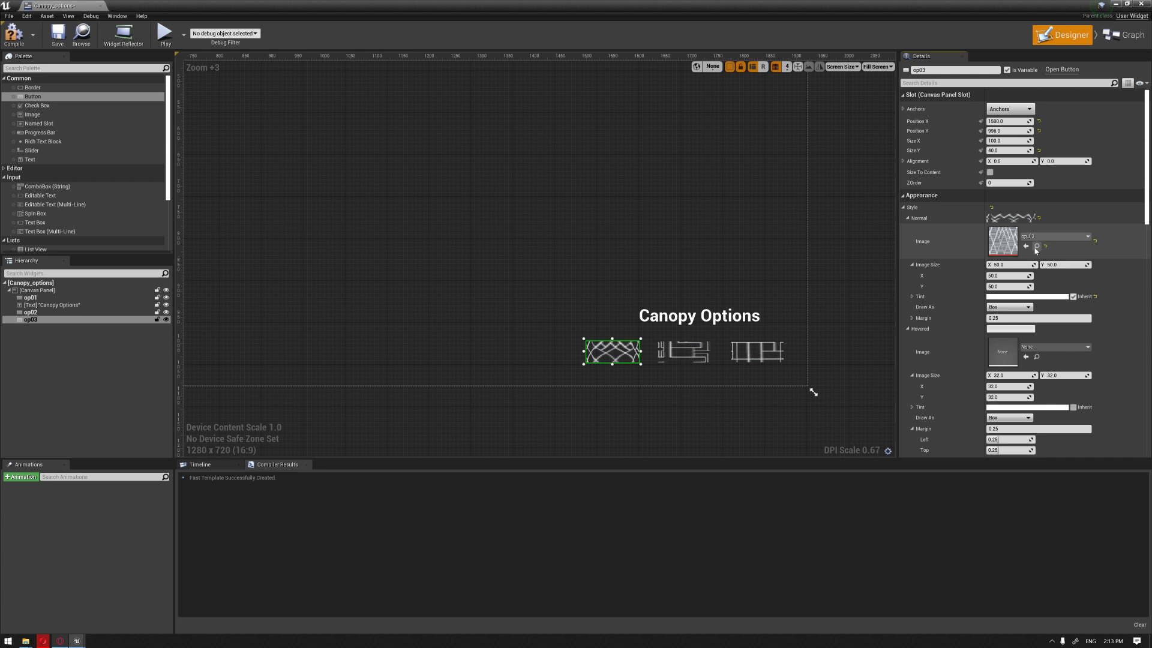
Step: Assign the op_03 texture to the op03 button's Hovered and Pressed images, and enable Inherit for the Hovered tint
click(1026, 357)
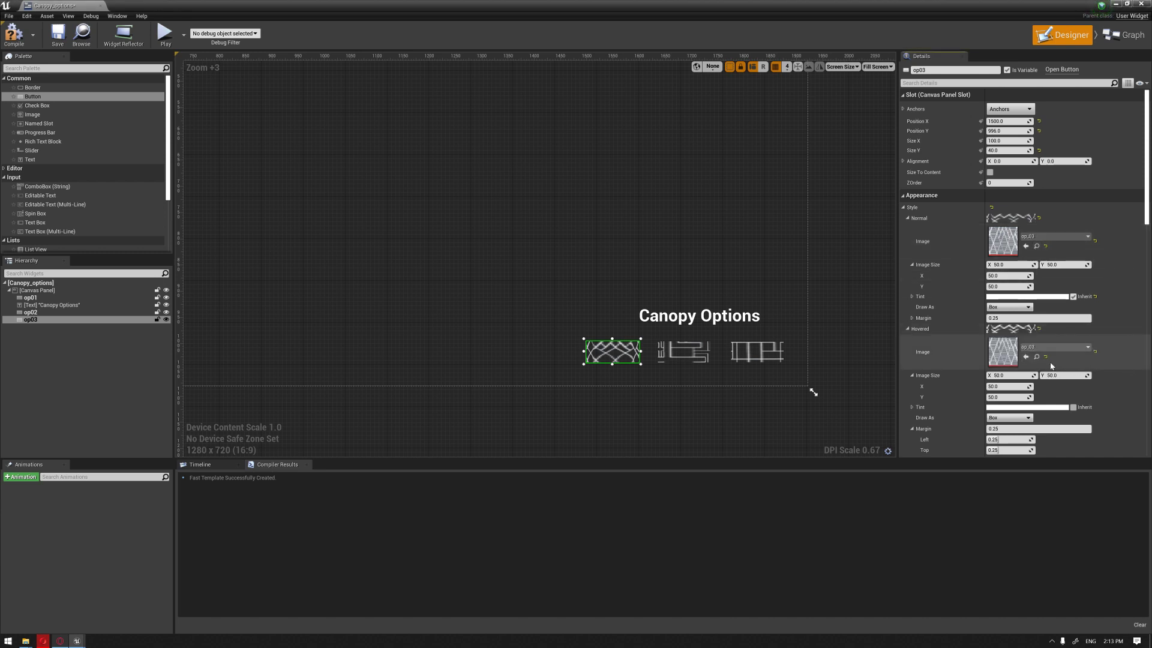
scroll(1065, 354, down, 3)
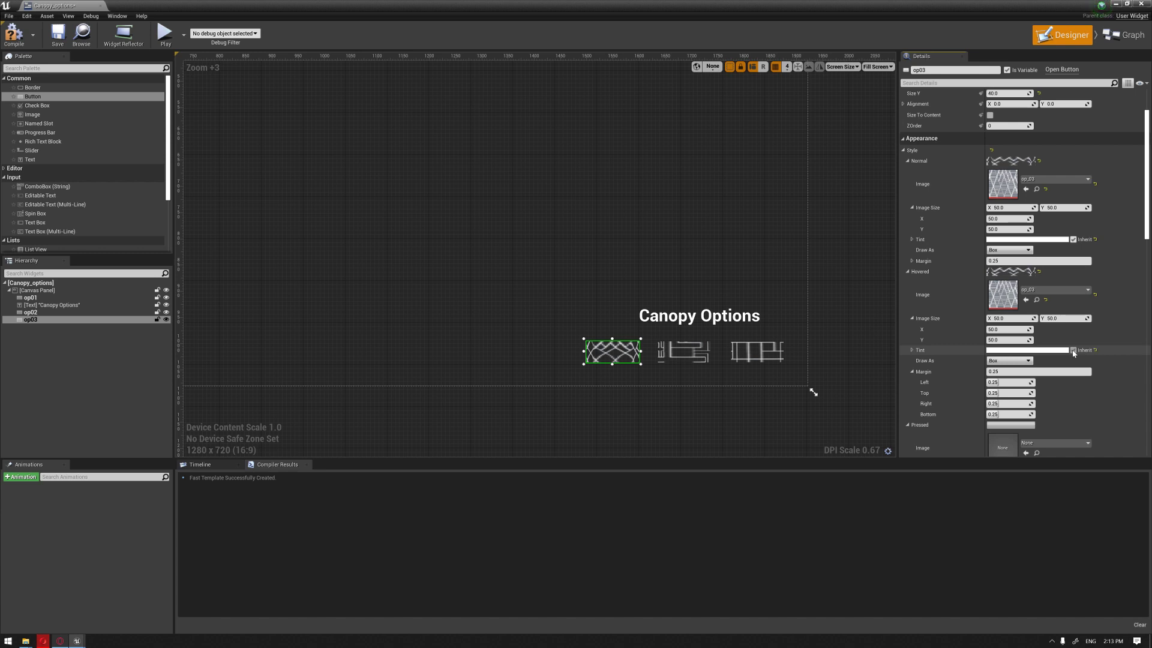
scroll(774, 355, down, 2)
scroll(1084, 291, down, 2)
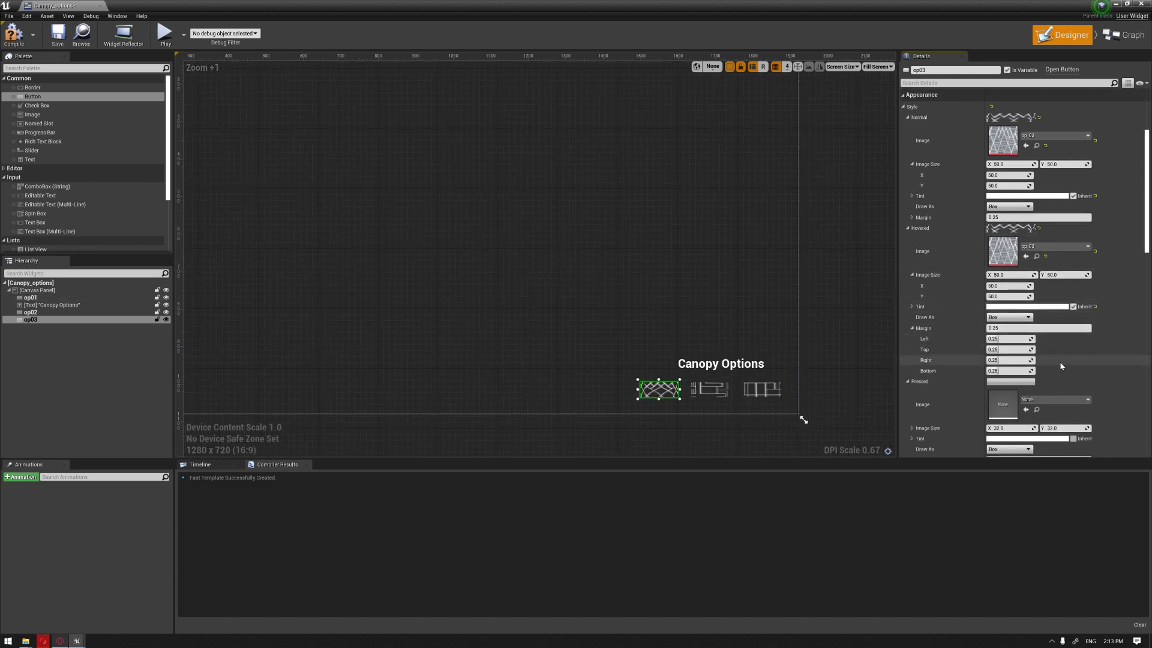
click(1026, 411)
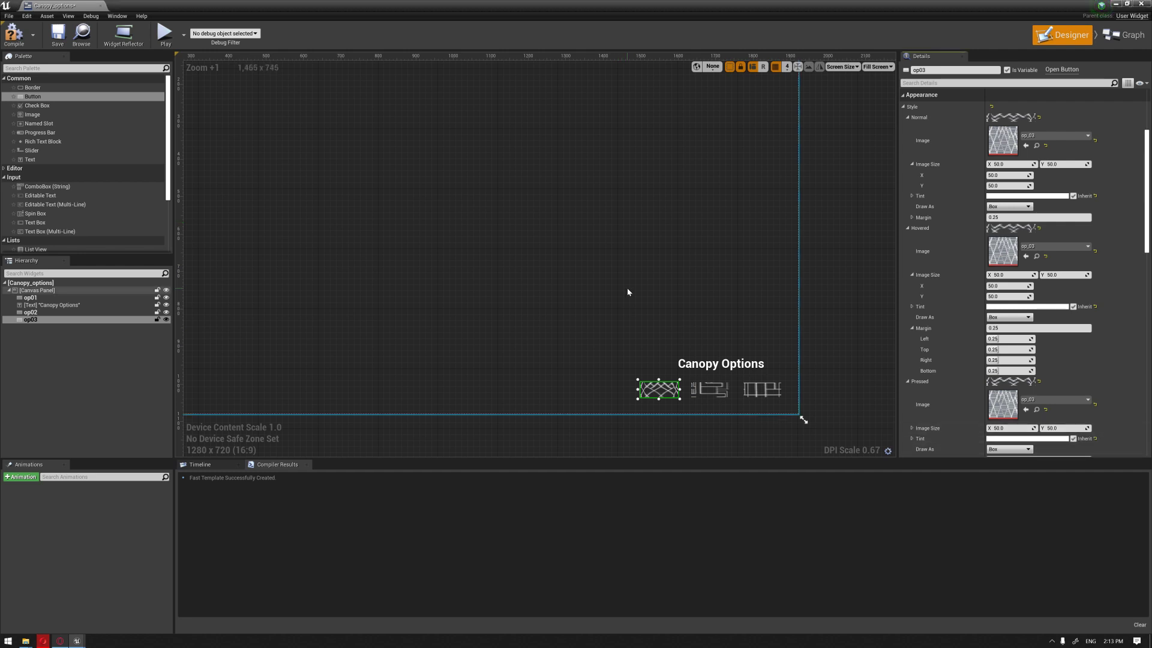
Step: Examine the full canvas layout with the Canopy Options title and the three thumbnail buttons
click(757, 348)
scroll(737, 293, up, 2)
right_drag(736, 292, 650, 246)
key(Home)
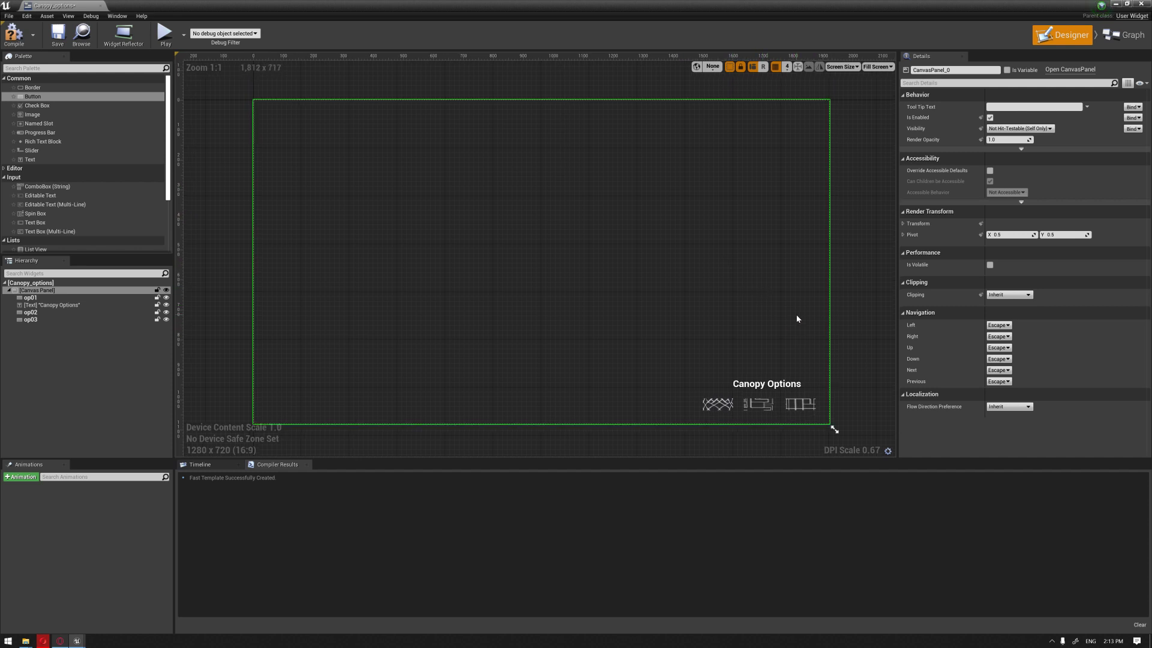
click(766, 409)
click(800, 406)
click(808, 255)
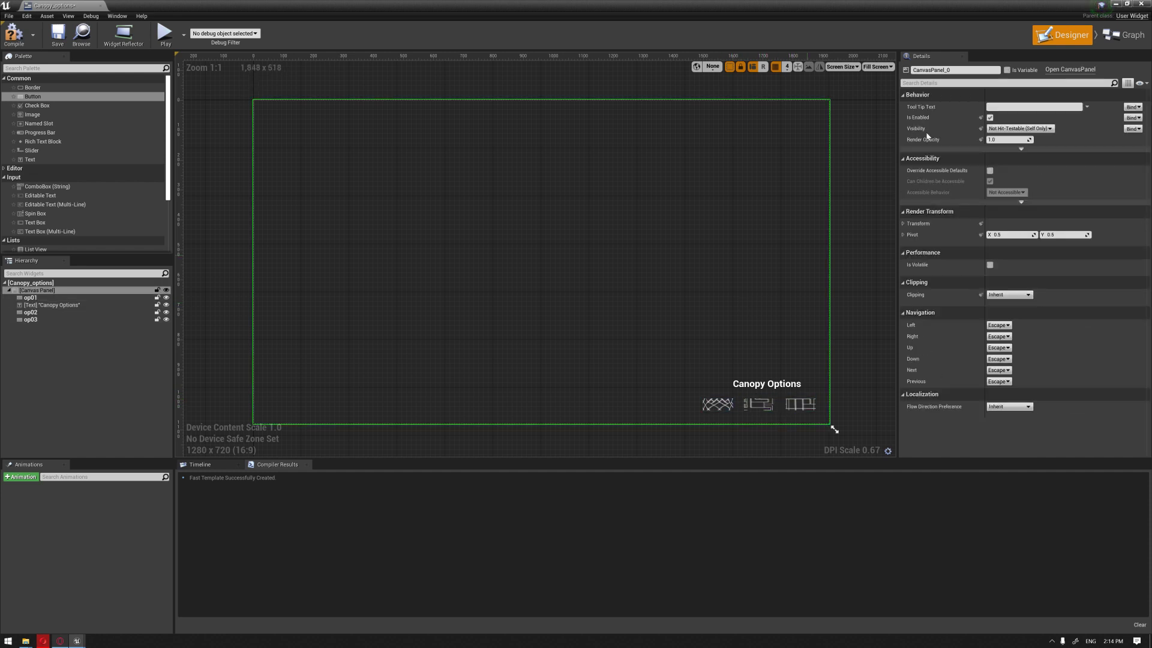
Step: Open the widget's event graph and widen the graph area beside the blueprint member list
click(1125, 35)
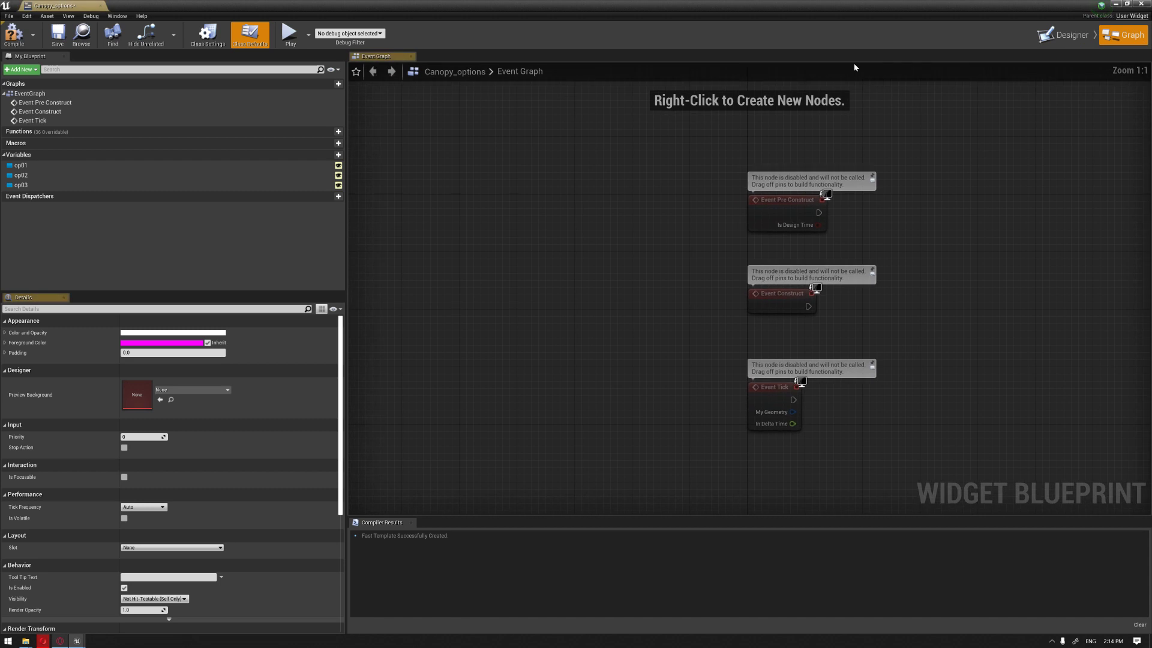
right_drag(653, 174, 394, 168)
scroll(483, 178, down, 1)
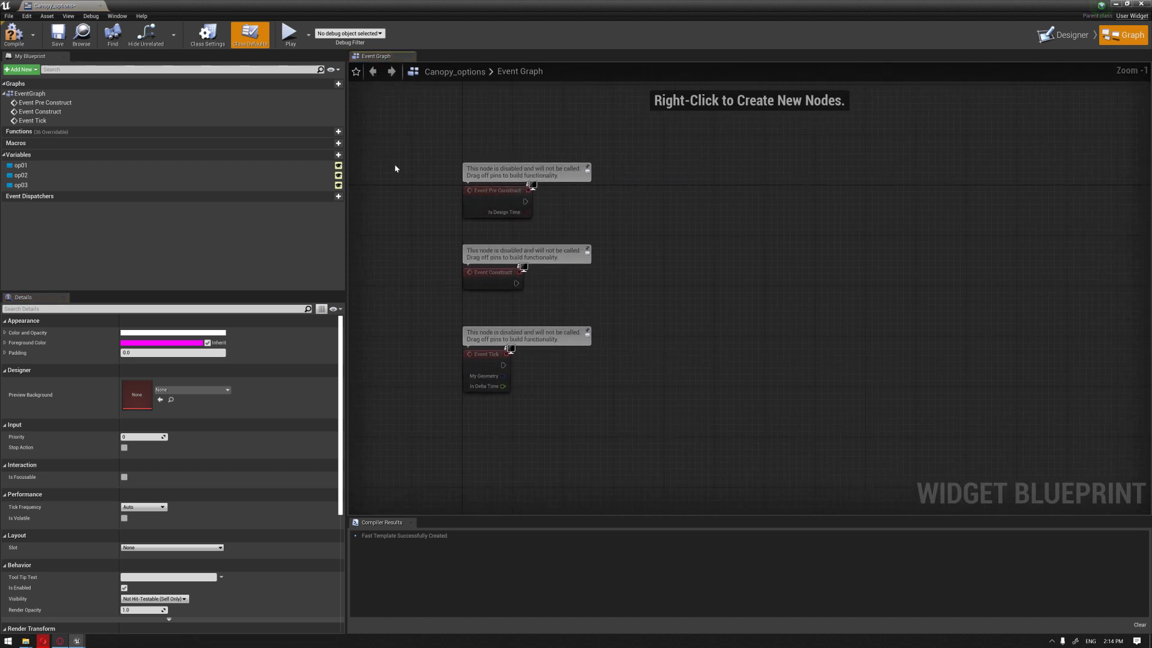
drag(346, 253, 215, 253)
right_drag(537, 249, 632, 286)
scroll(491, 278, up, 1)
right_drag(537, 312, 466, 260)
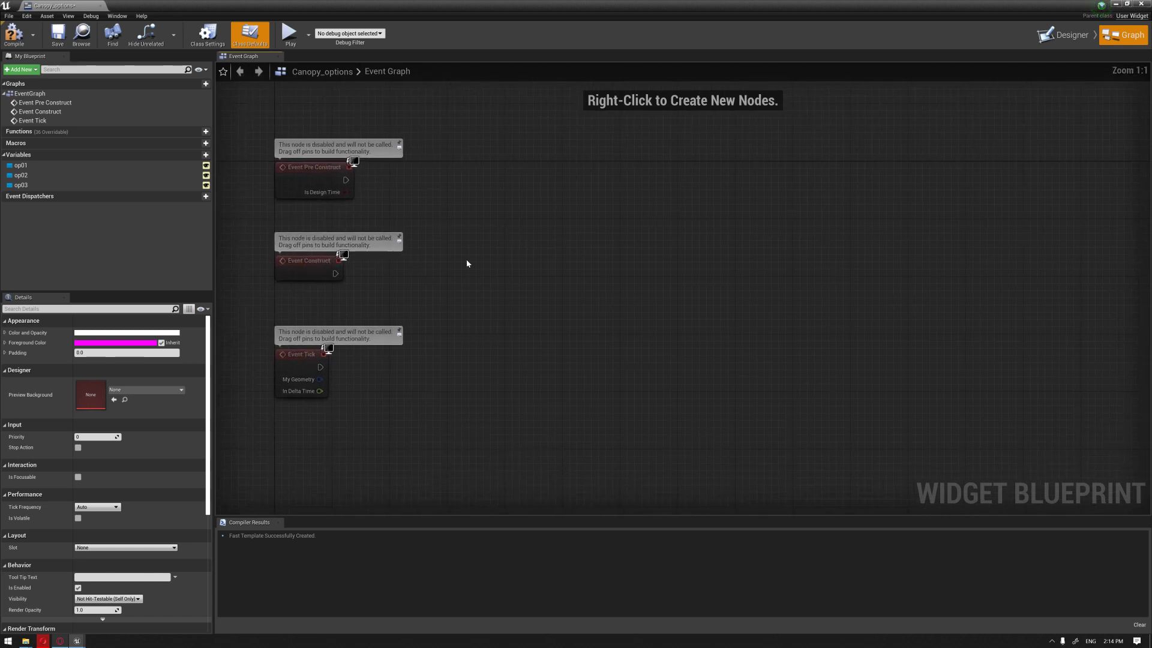
Step: Add a Get All Actors Of Class node connected to the execution output of Event Construct
drag(334, 273, 498, 265)
text(get)
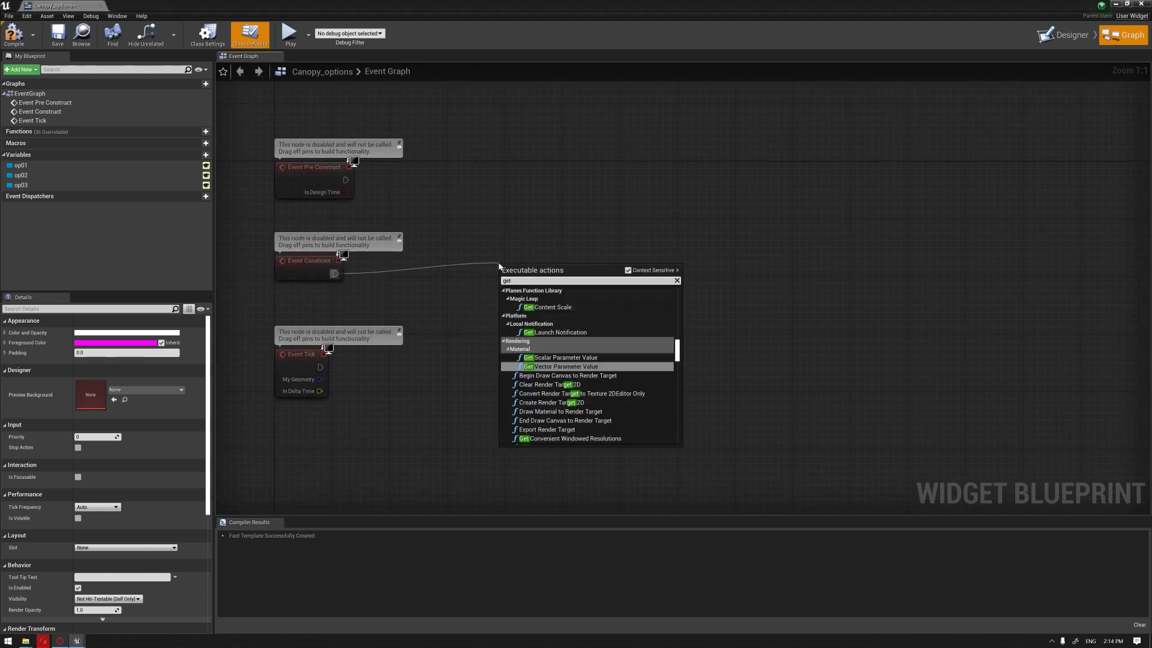
text( all ac)
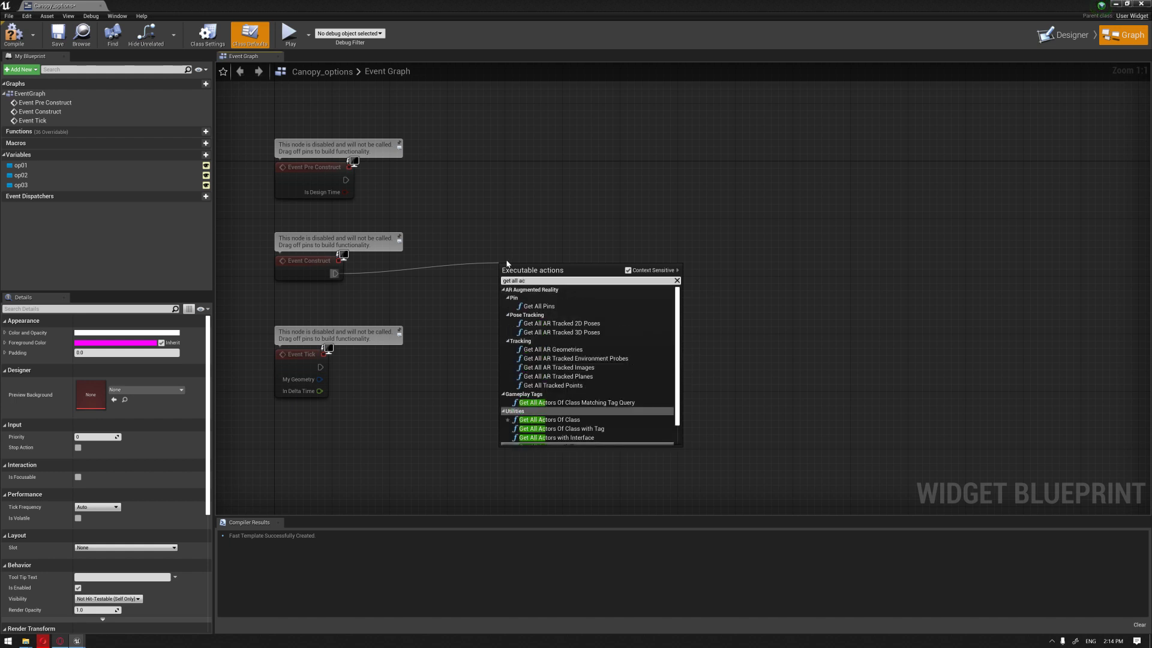
click(549, 419)
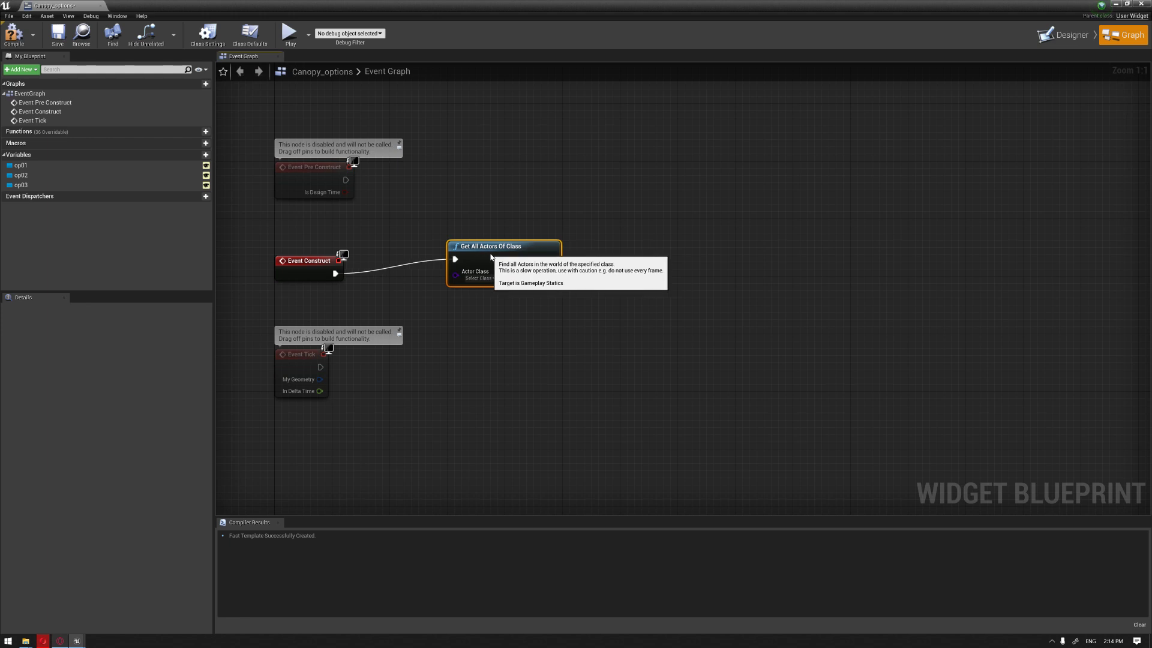
Step: Uncover the main editor's Content Browser and open the Canopy_Variant_options folder to check the Canopy asset's type
drag(436, 2, 546, 44)
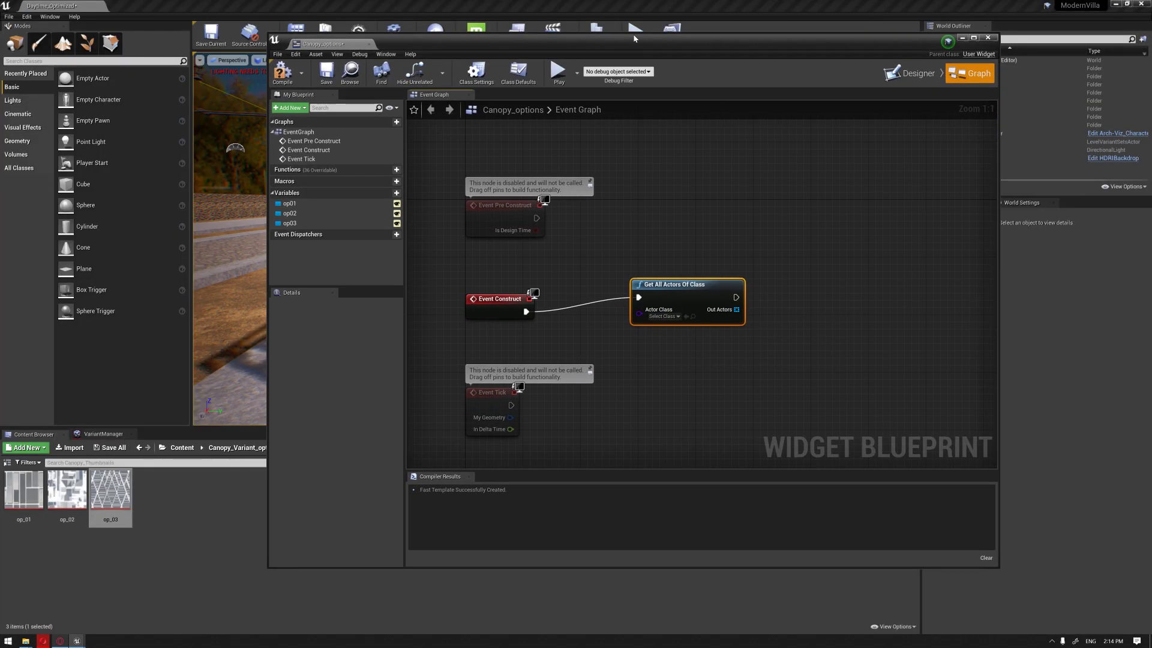
click(183, 447)
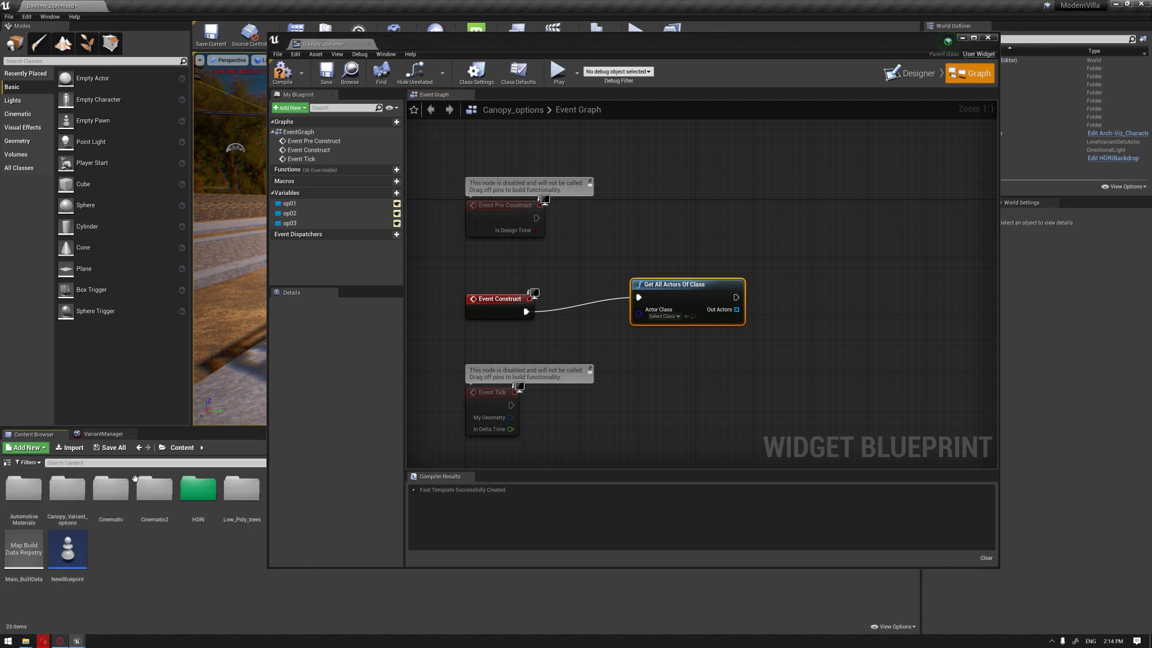
double_click(67, 491)
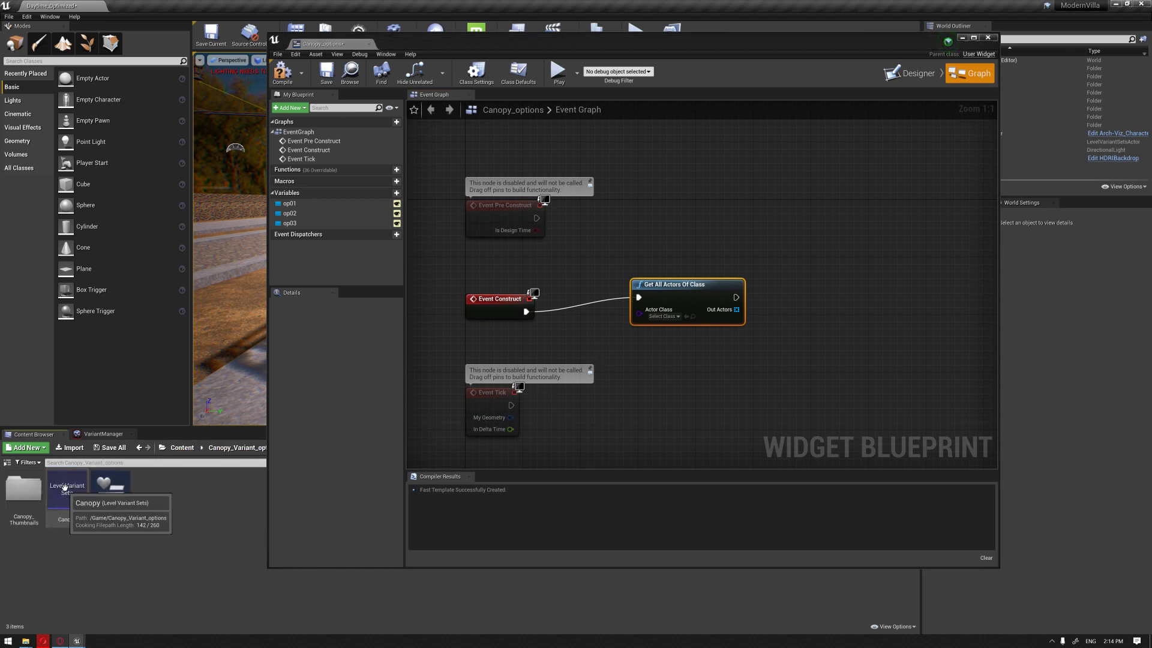
Step: Set the Actor Class of the Get All Actors Of Class node to LevelVariantSetsActor and maximize the widget editor window
click(664, 317)
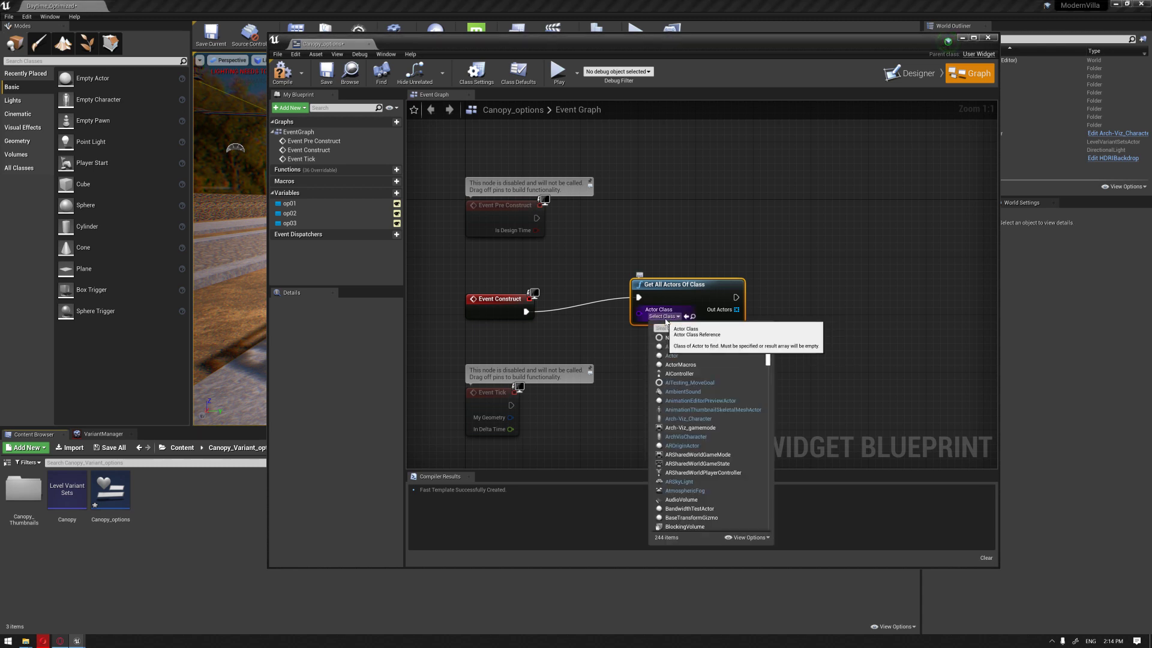
text(lev)
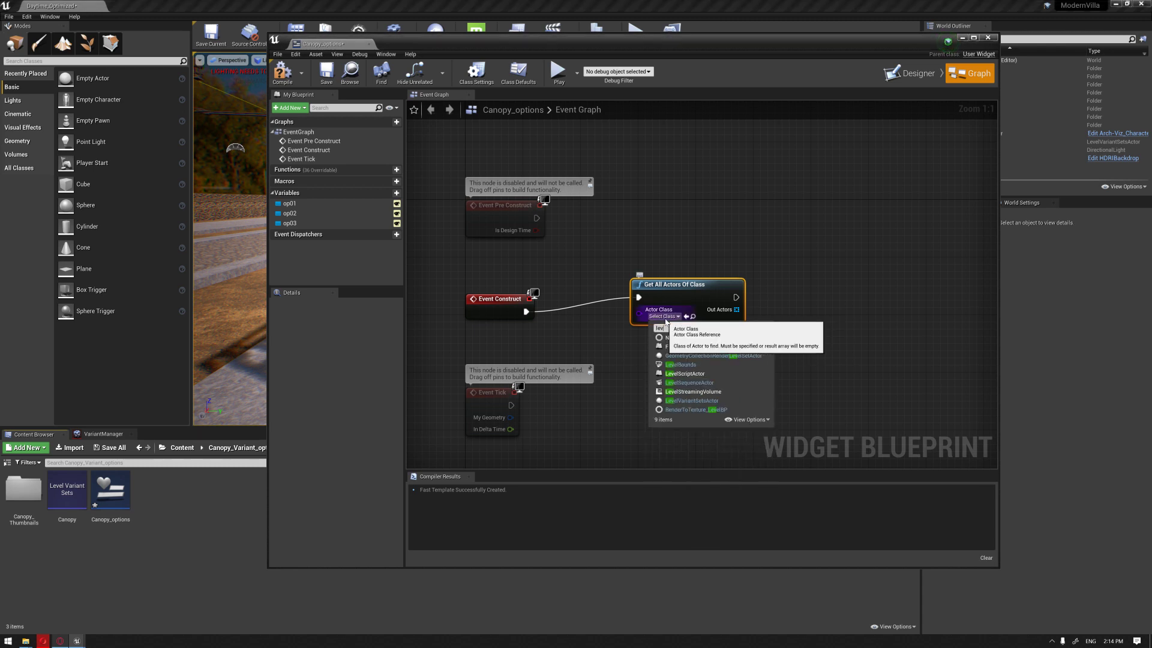
click(691, 400)
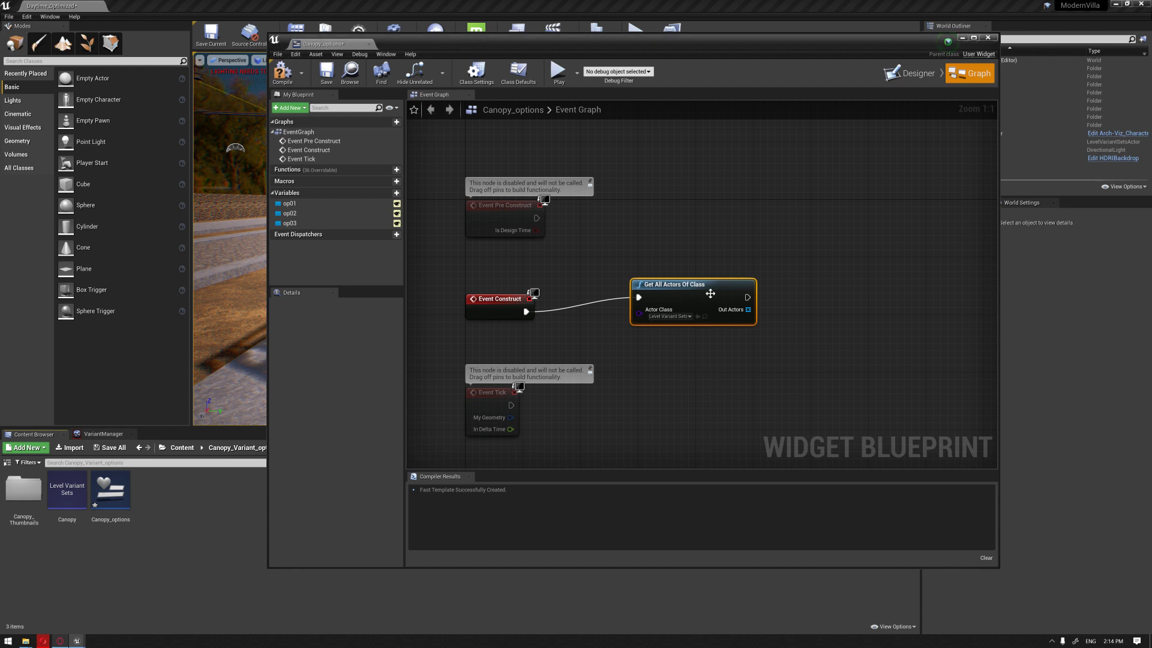
right_drag(754, 344, 733, 342)
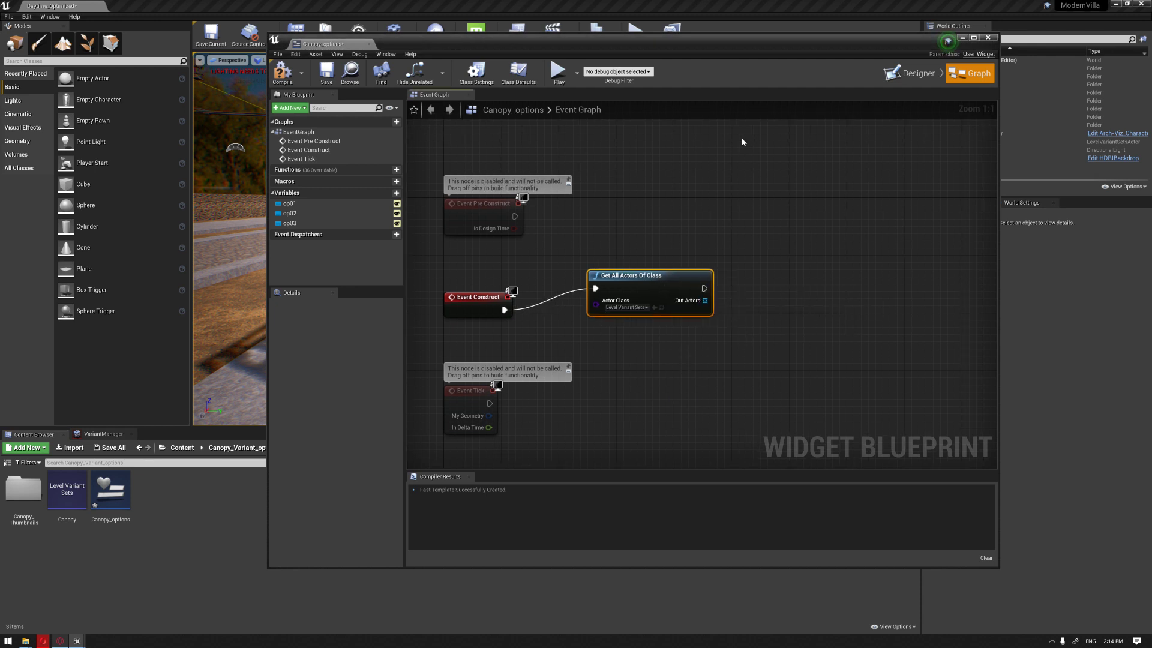
double_click(745, 45)
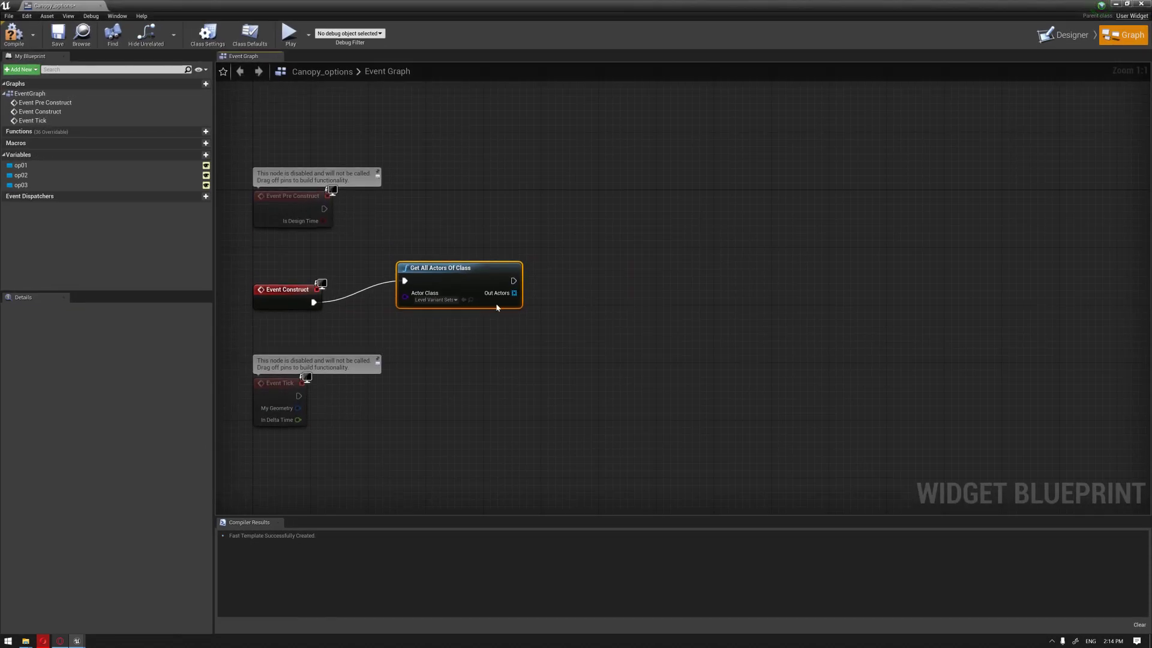
Step: Add a Get (a copy) array node connected to the Out Actors output of Get All Actors Of Class
drag(514, 293, 547, 325)
text(get)
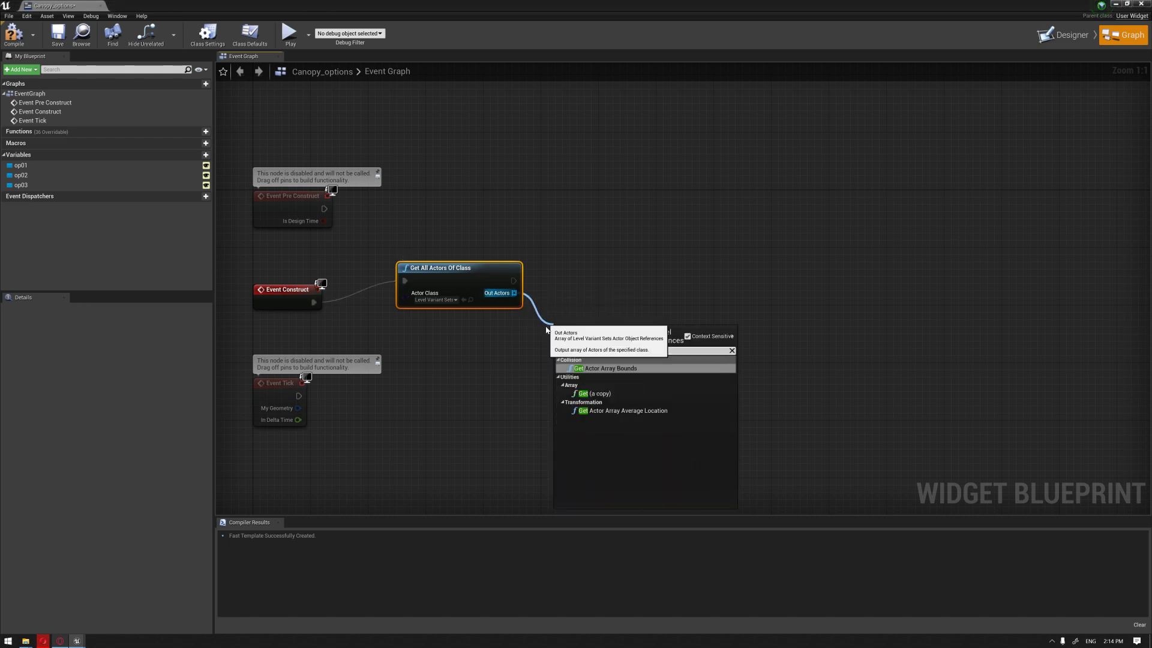
click(593, 394)
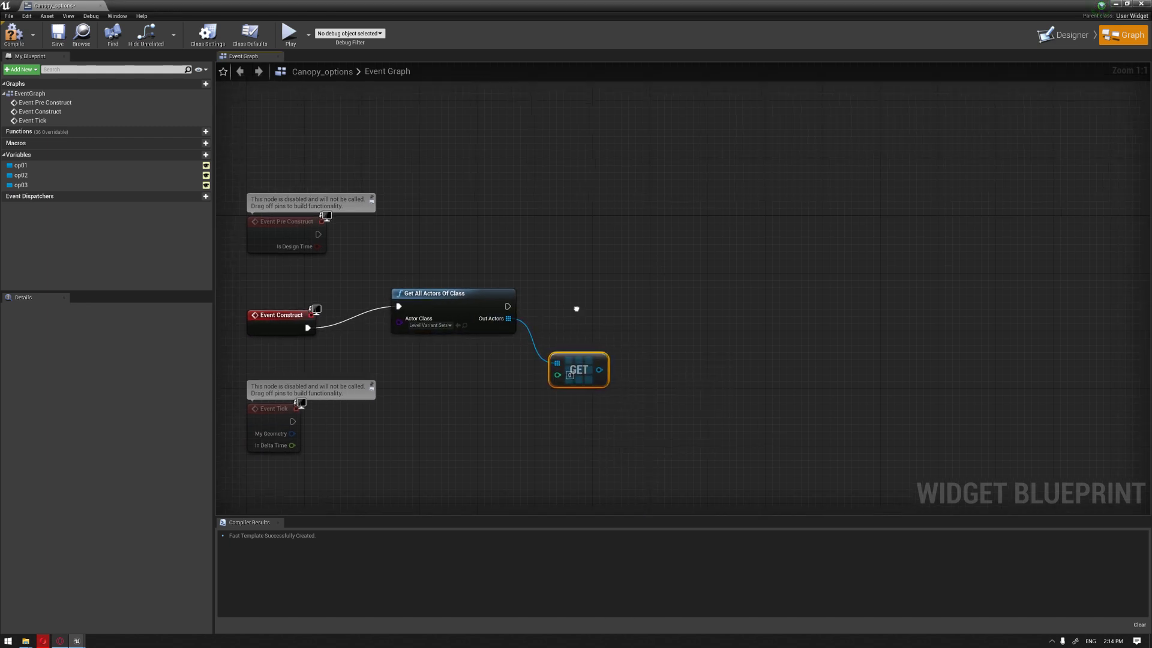
right_drag(576, 308, 635, 294)
right_drag(546, 337, 515, 352)
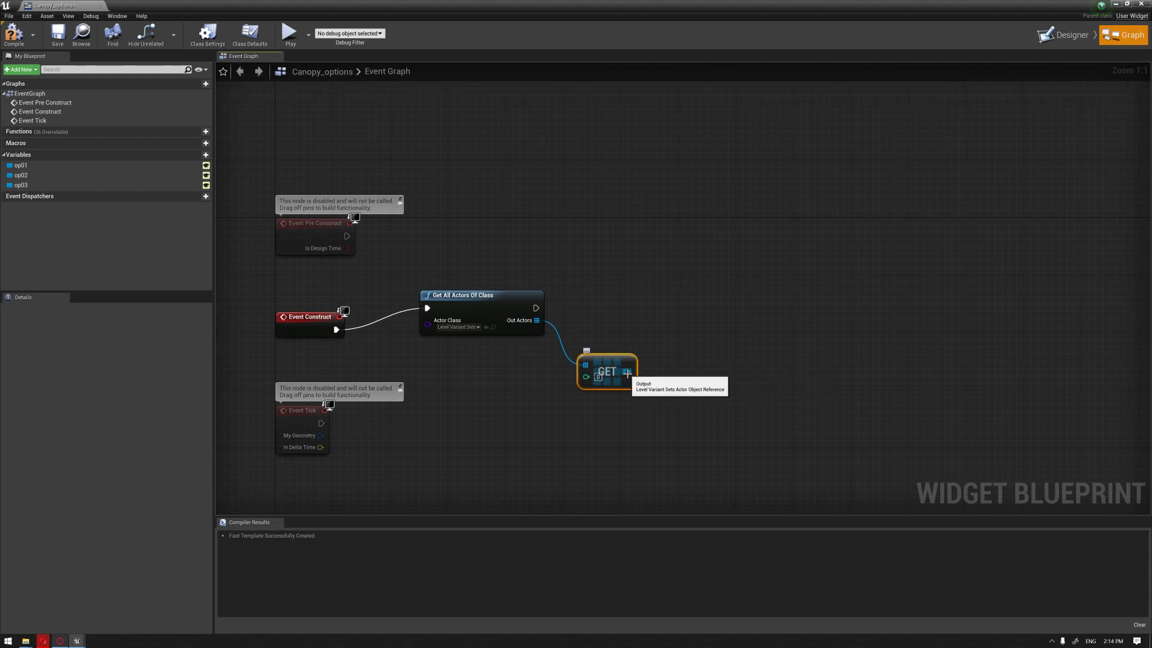
Step: Promote the Get node's output to a variable named Level Variant Set
drag(627, 373, 679, 335)
click(722, 370)
drag(115, 333, 1, 336)
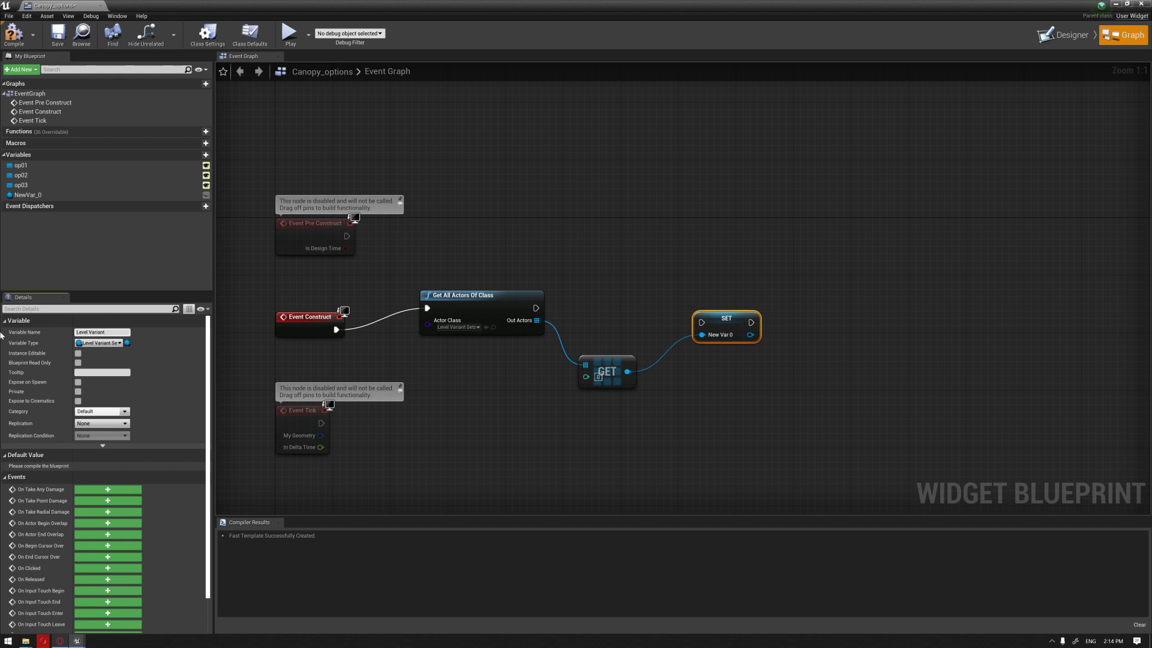
key(Return)
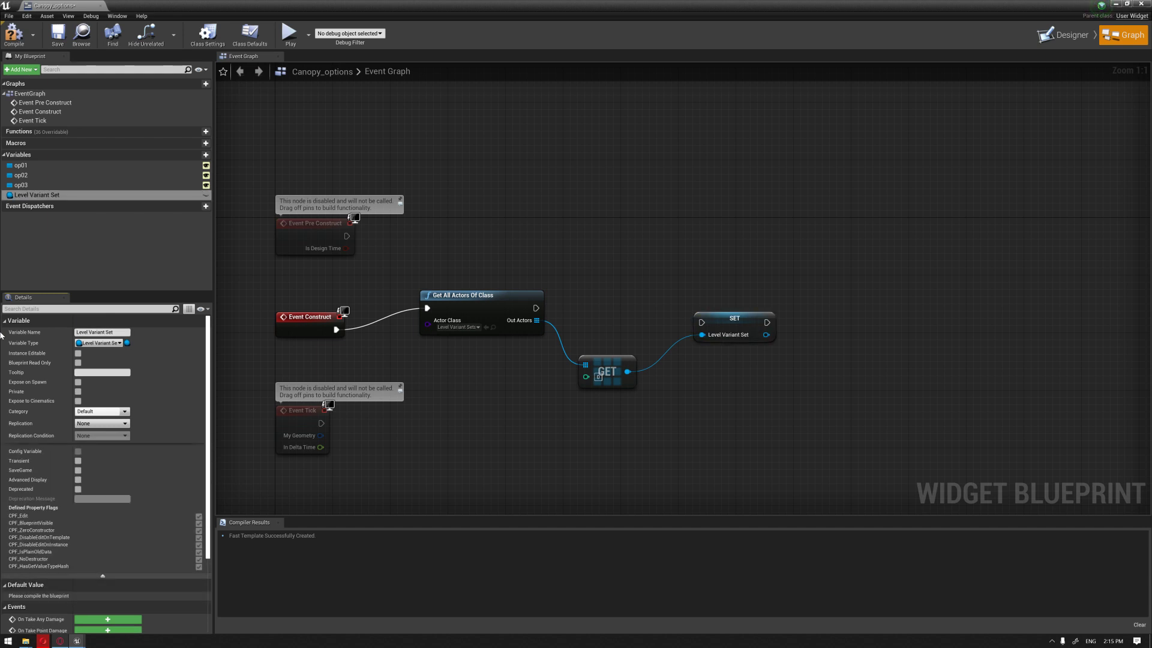
Step: Connect the execution output of Get All Actors Of Class to the SET node, compile, and move SET closer to the Get node
drag(535, 308, 702, 325)
click(16, 40)
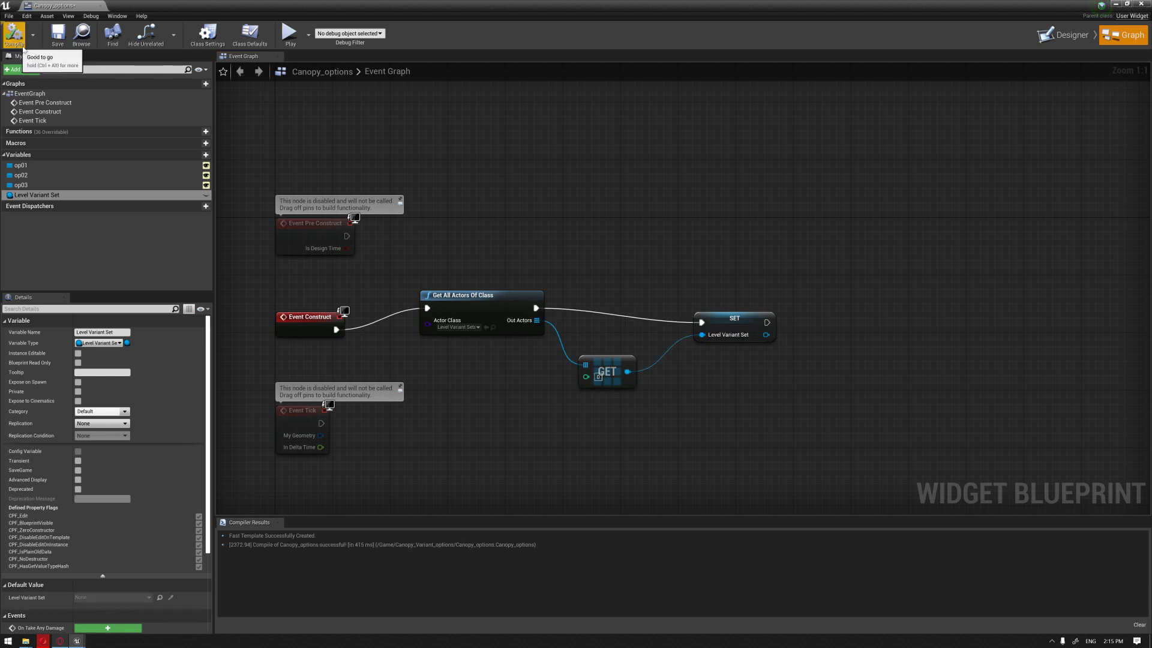
right_drag(737, 301, 709, 261)
click(679, 254)
drag(678, 254, 679, 262)
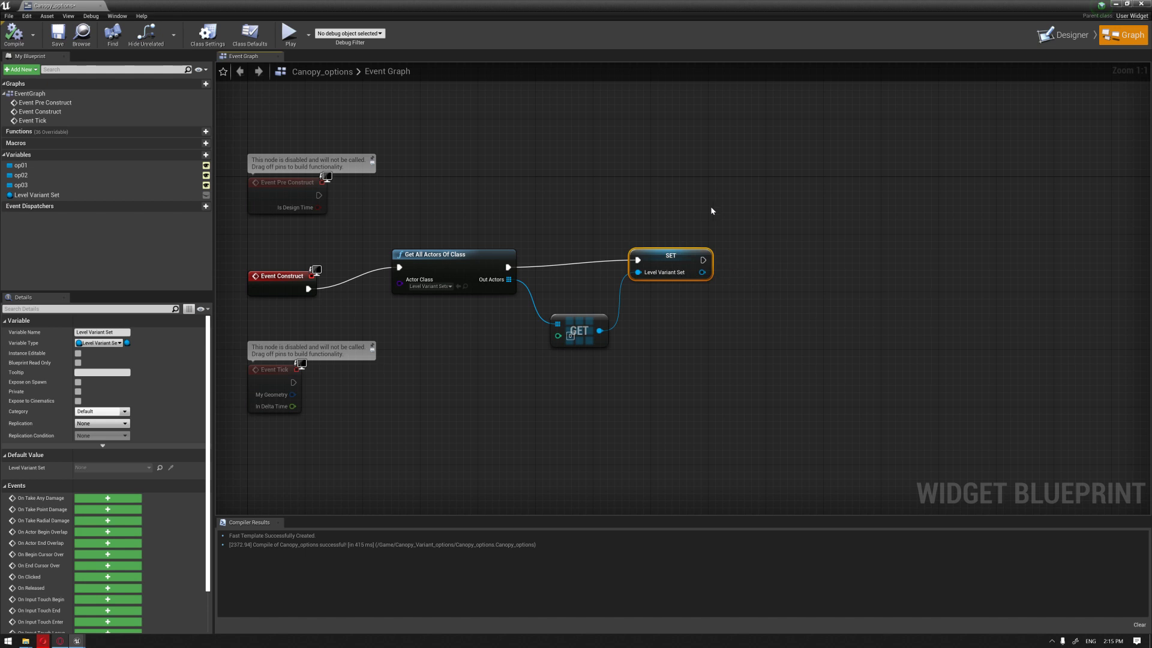
Step: Examine the variants under the CanopyOptions set in the main editor's Variant Manager and return to the maximized widget editor
drag(701, 273, 804, 297)
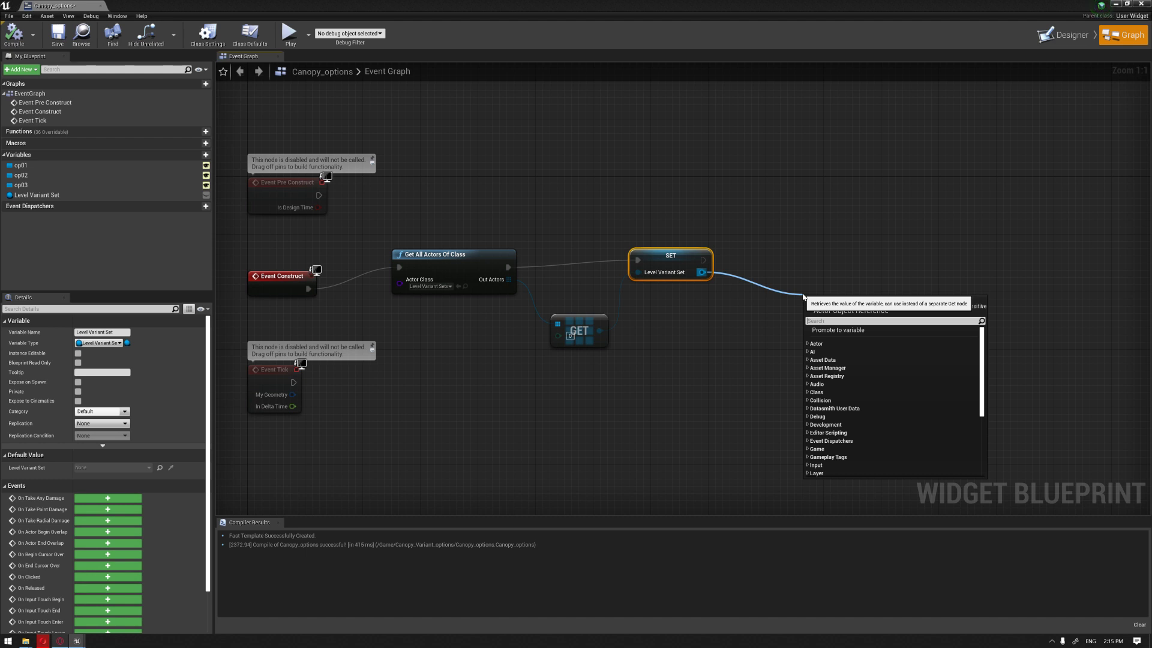
text(s)
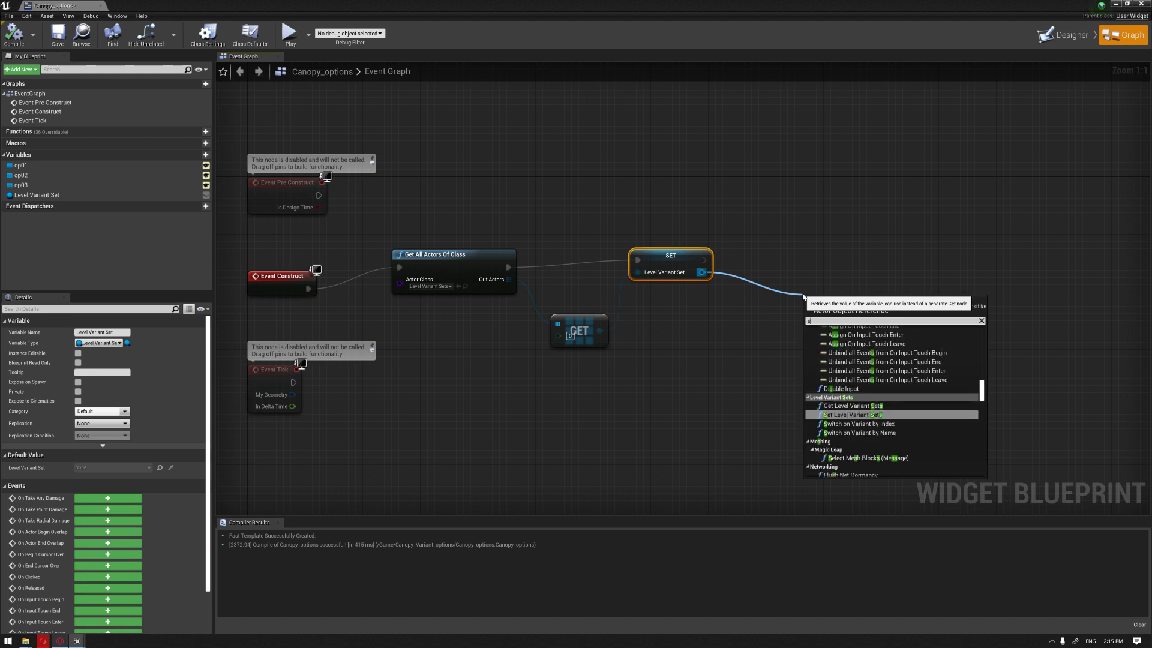
double_click(384, 4)
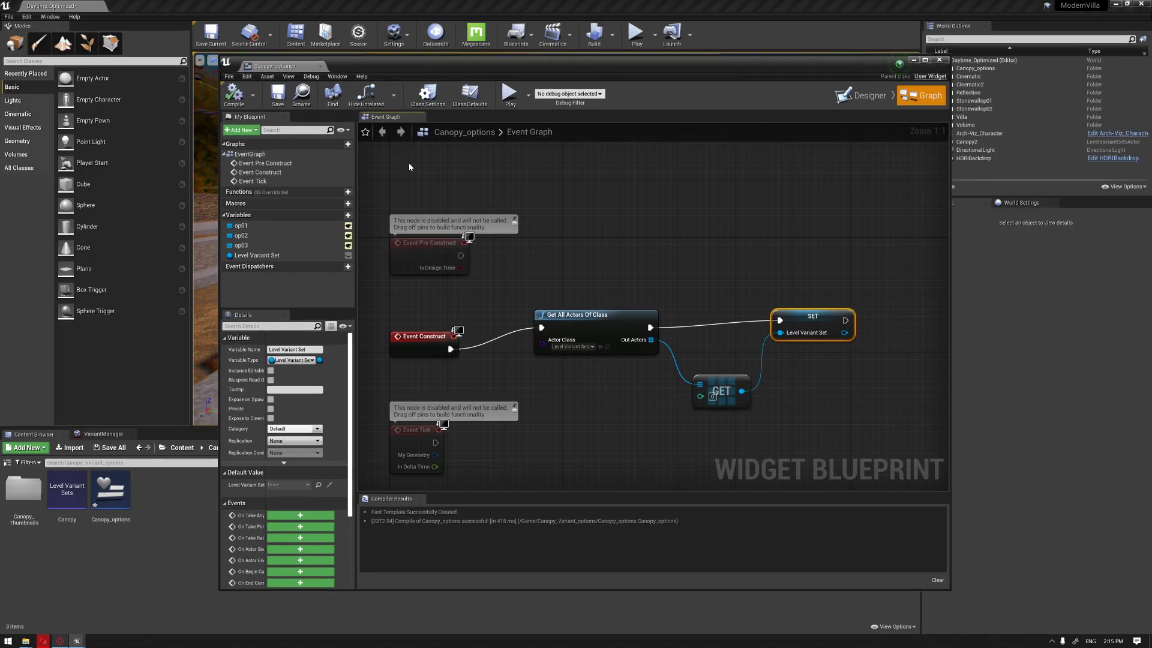
click(104, 434)
click(114, 484)
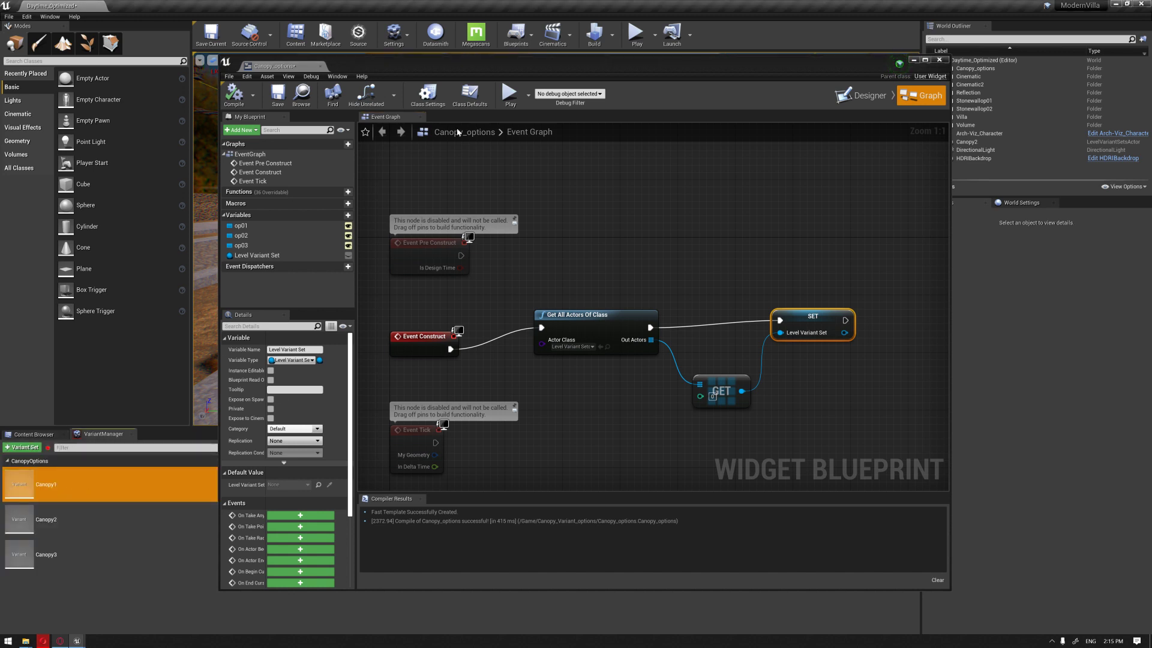
drag(476, 64, 876, 297)
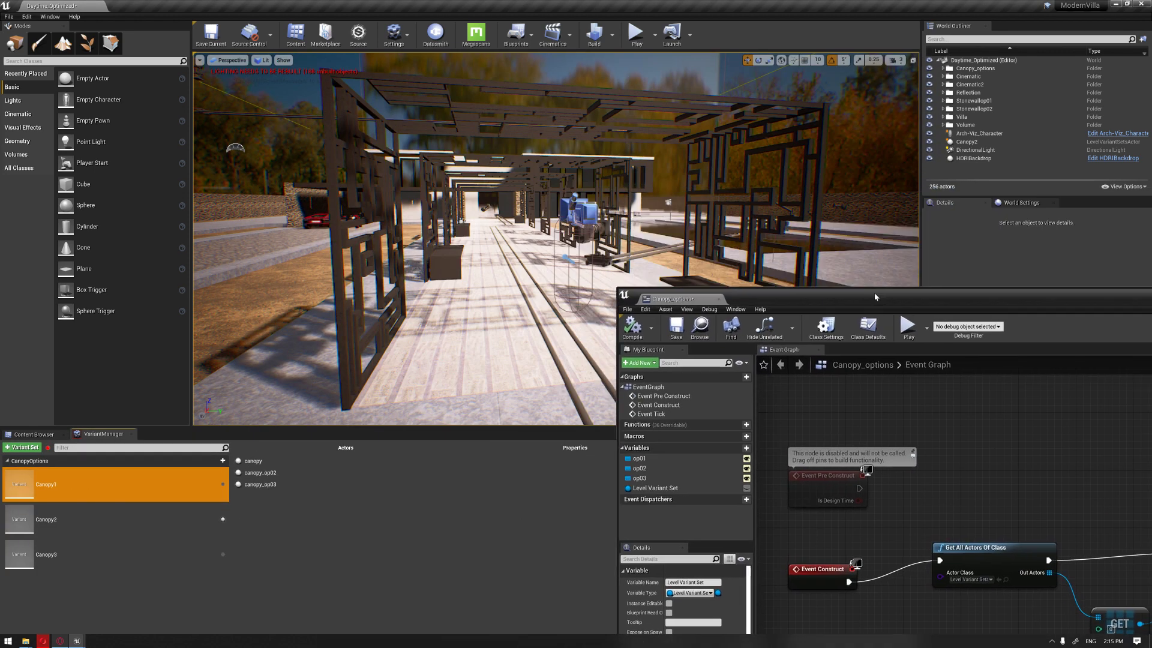
click(101, 516)
click(108, 487)
click(106, 515)
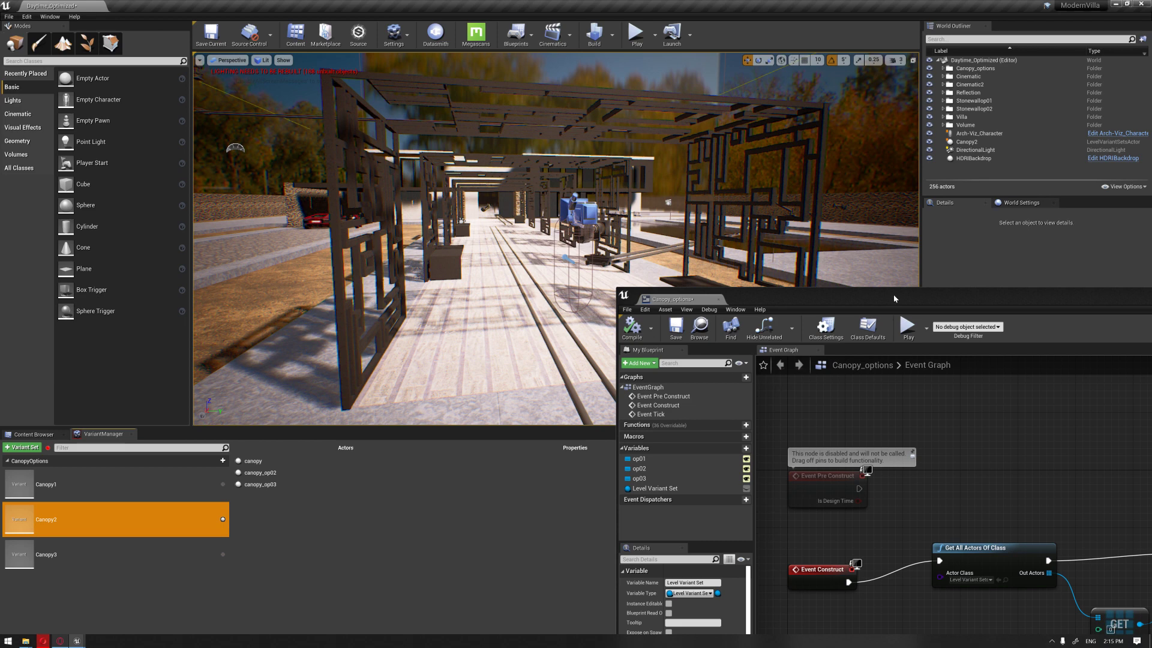
double_click(897, 302)
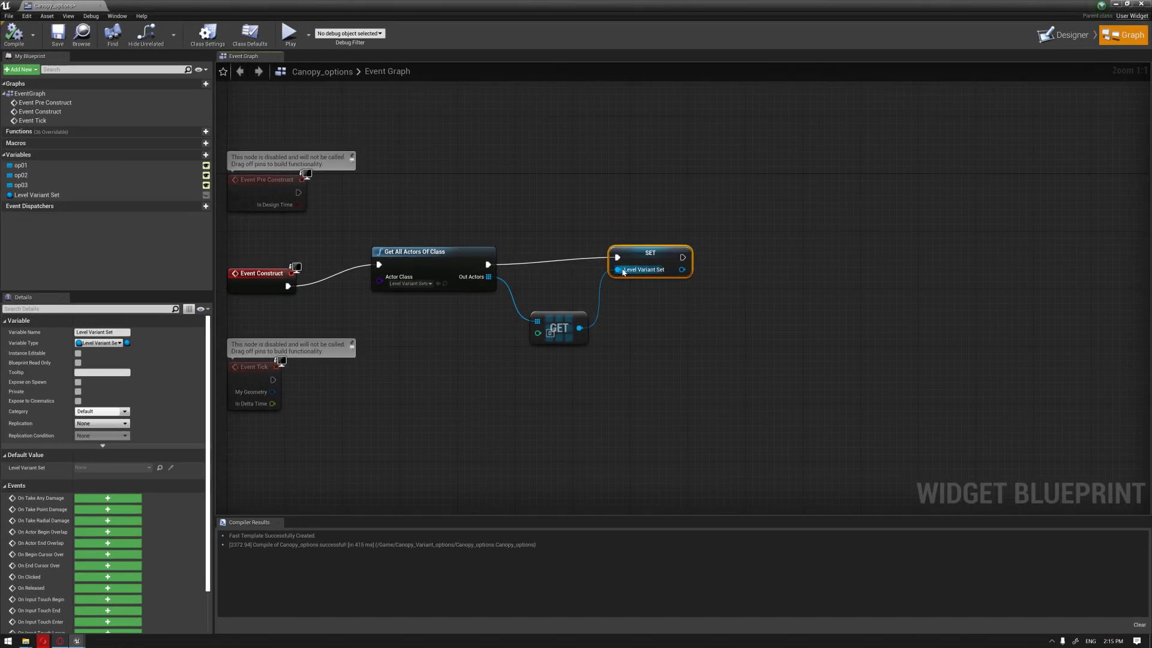
Step: Add a Switch on Variant by Name node from SET's Level Variant Set output and place it beside the SET node
drag(681, 271, 808, 322)
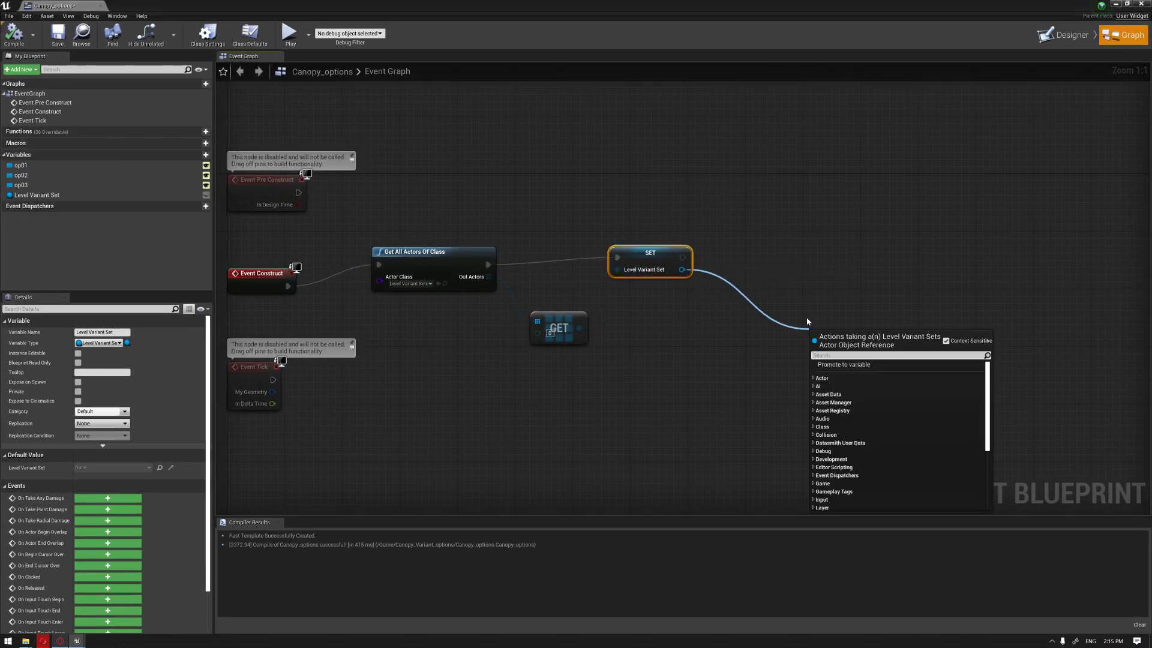
text(sw)
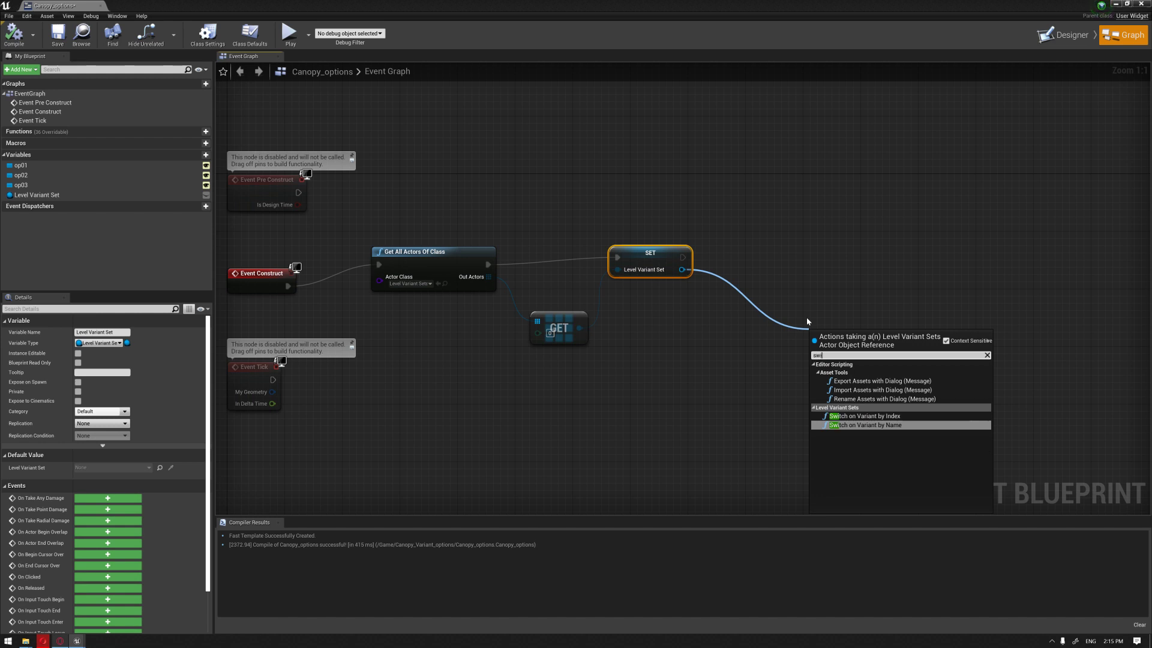
text(i)
click(865, 425)
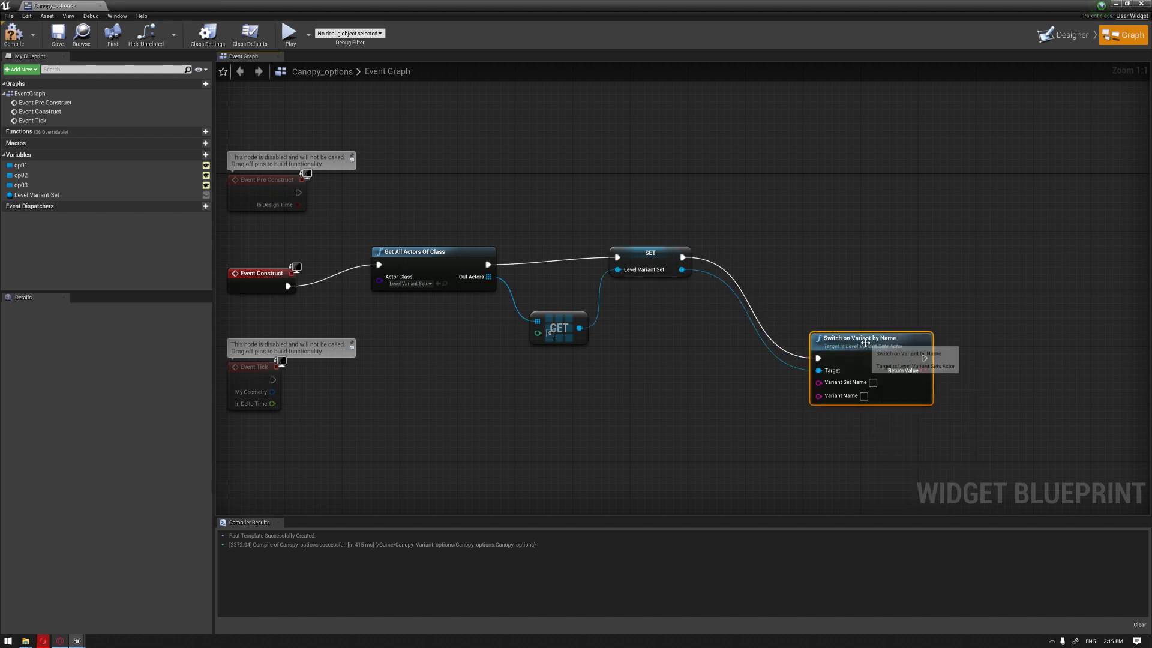
drag(844, 270, 830, 241)
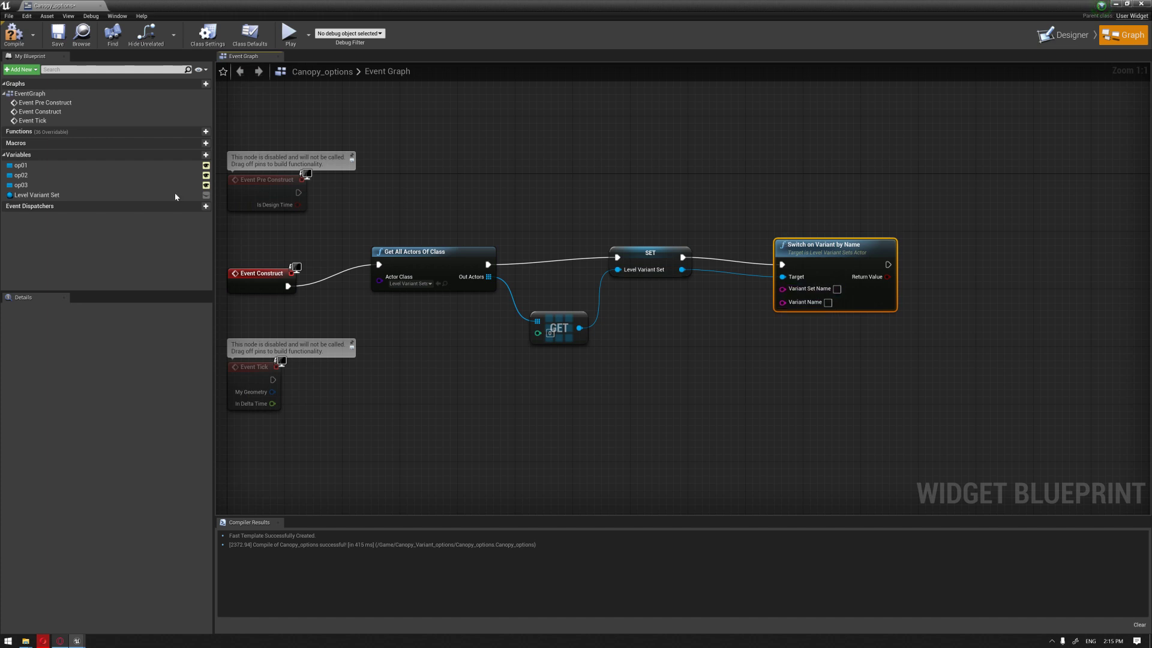
Step: Add an On Clicked event for the op01 button and place it above the SET node
drag(870, 5, 928, 70)
key(super+Up)
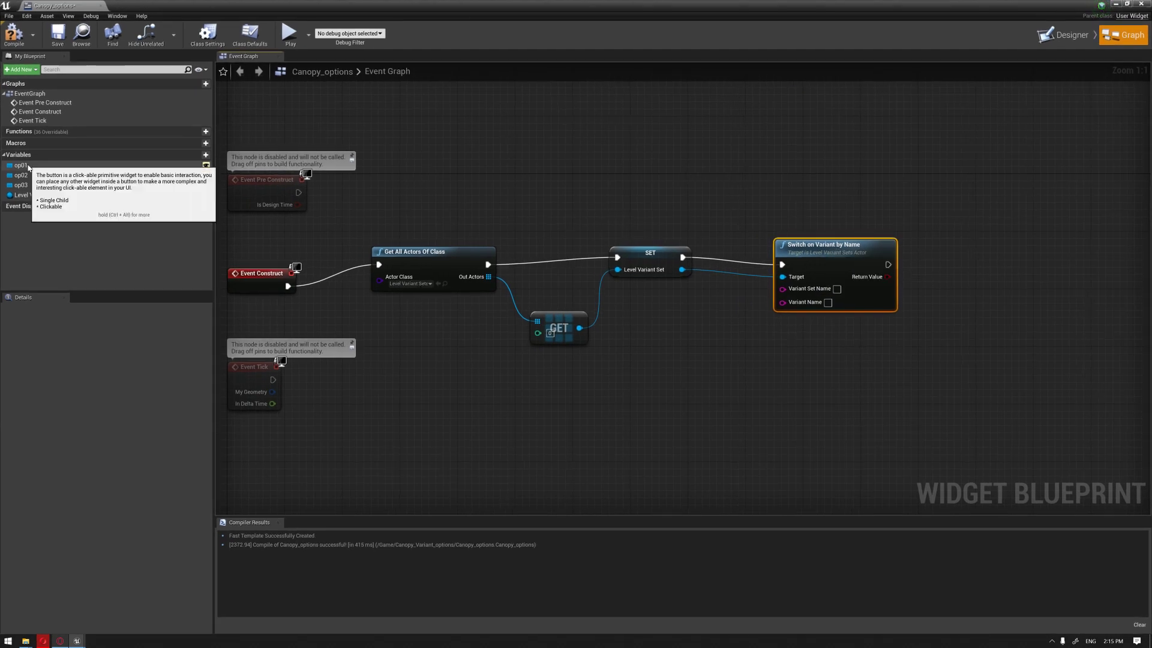
click(48, 166)
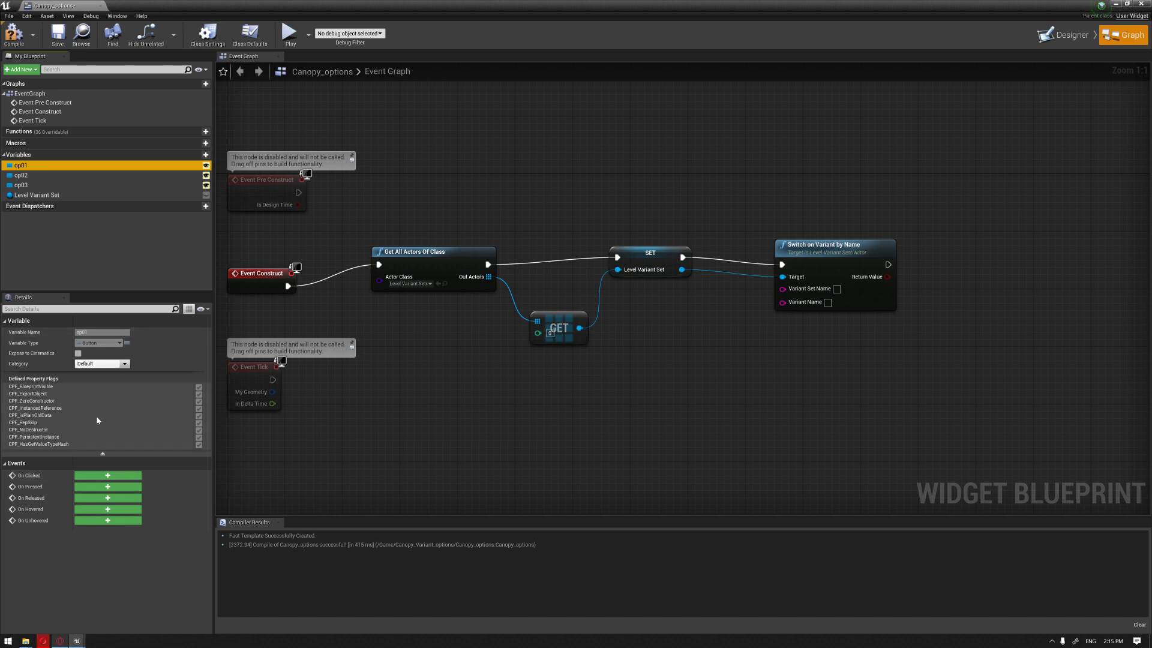
click(108, 475)
scroll(604, 426, down, 1)
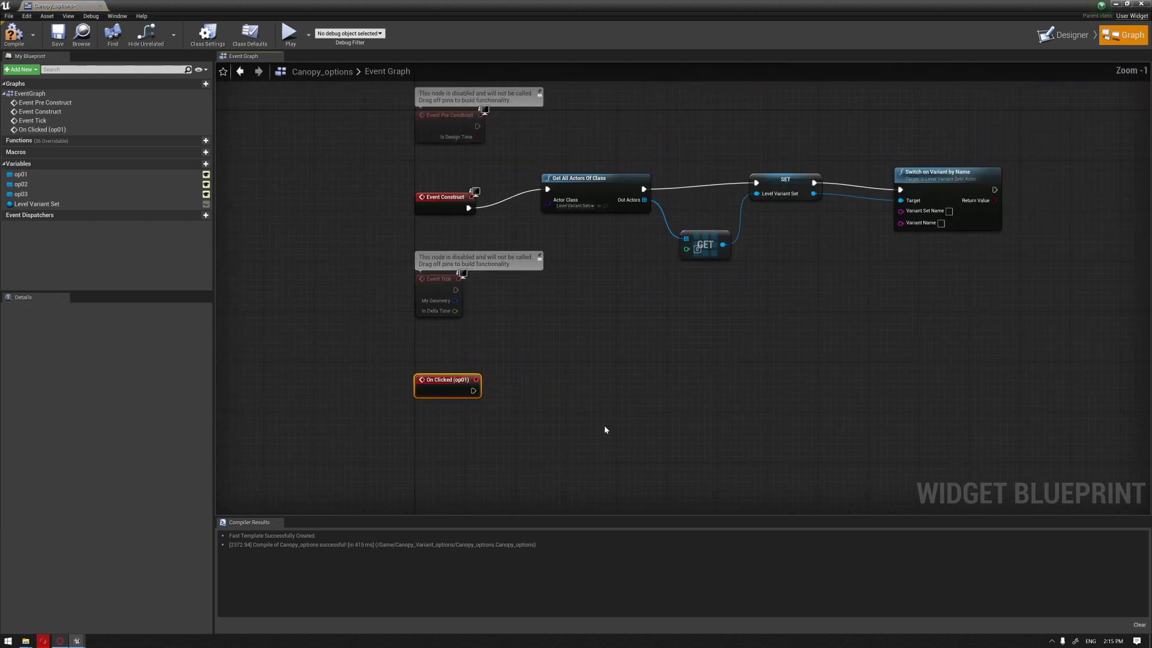
drag(373, 435, 711, 178)
Step: Move Switch on Variant by Name up and replace its execution link from SET with one from On Clicked (op01)
right_drag(821, 191, 746, 200)
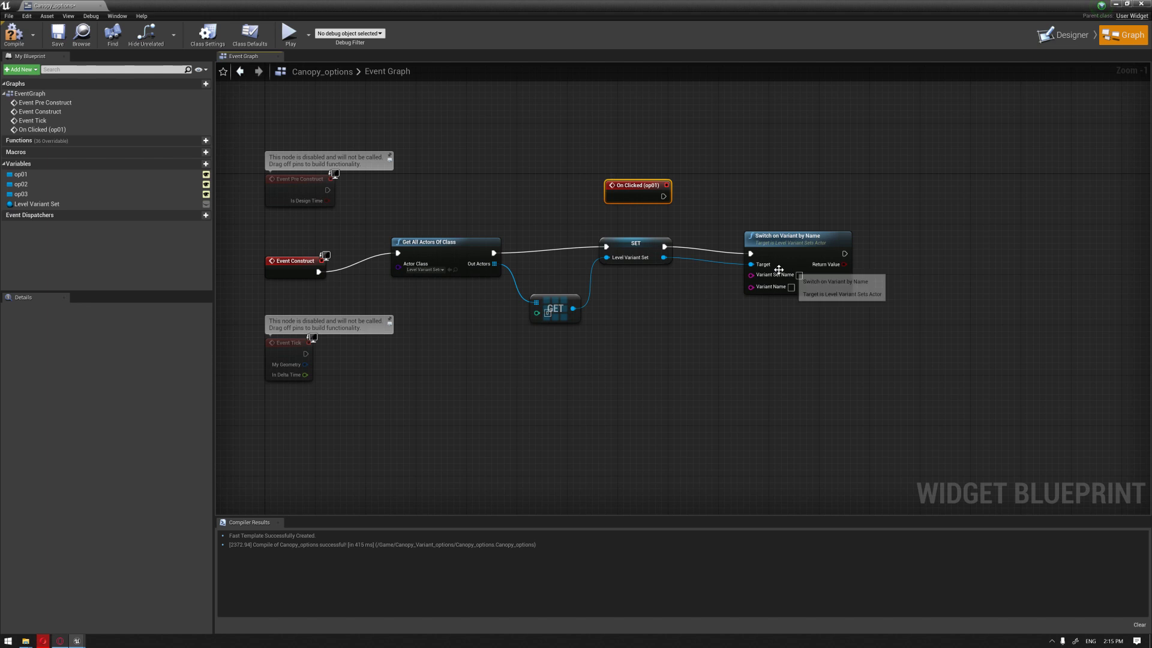
drag(759, 260, 777, 233)
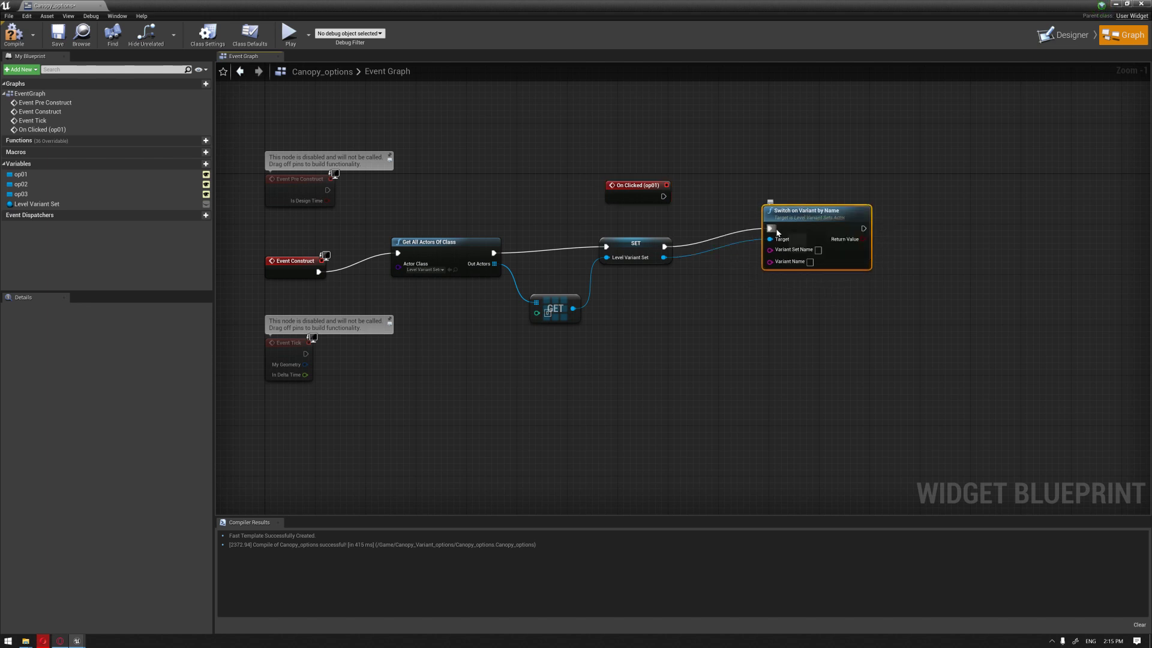
drag(663, 196, 768, 228)
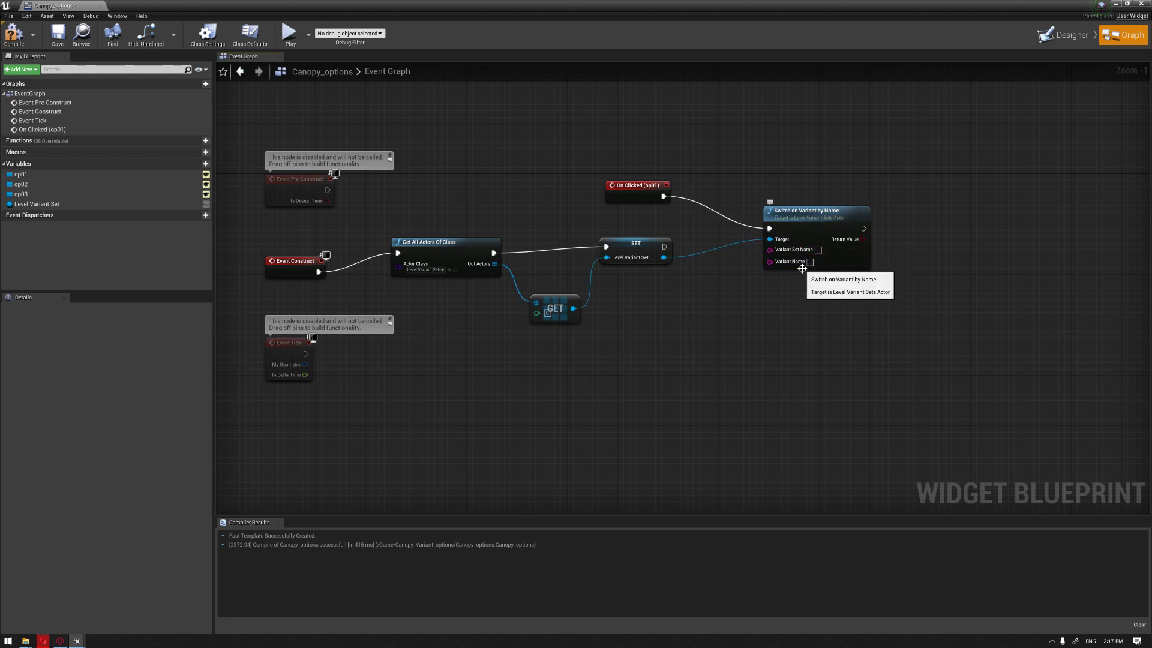
Step: Copy the CanopyOptions set name from the Variant Manager and open Variant Set Name on the Switch on Variant by Name node for editing
double_click(646, 6)
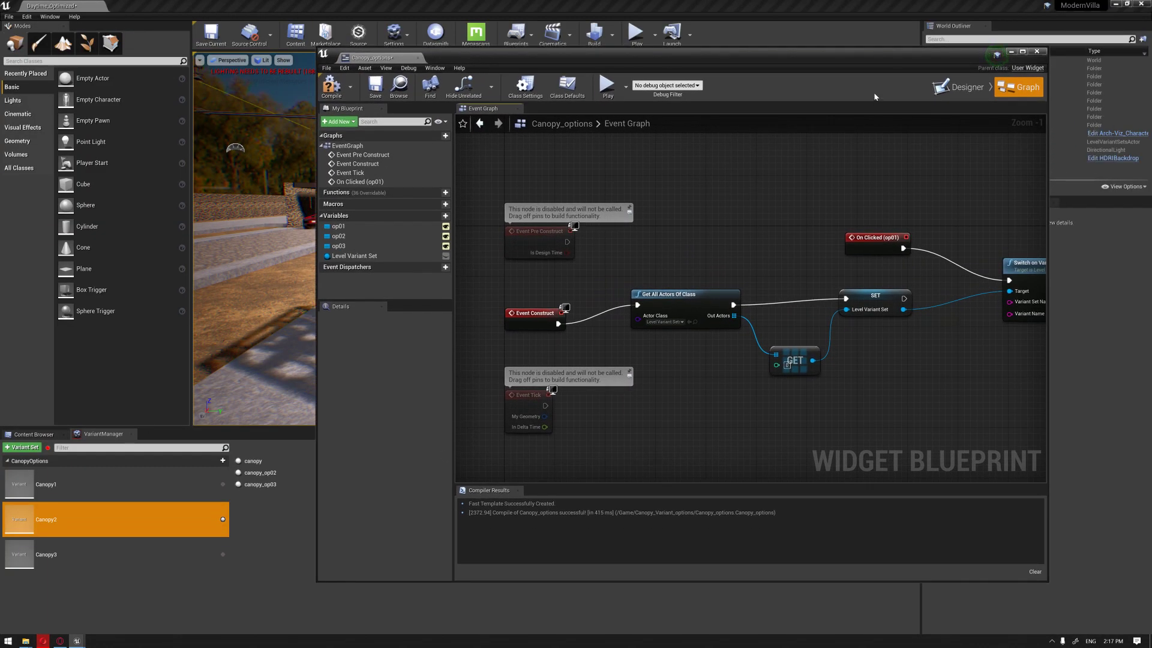
drag(873, 63, 800, 66)
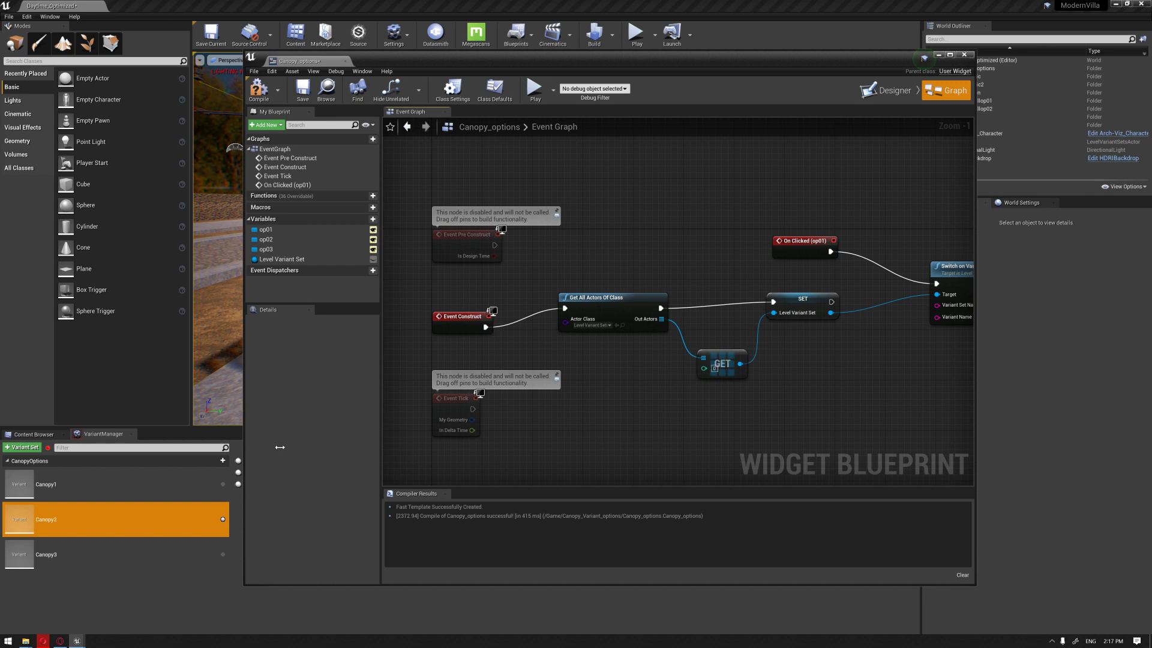
right_drag(810, 215, 695, 213)
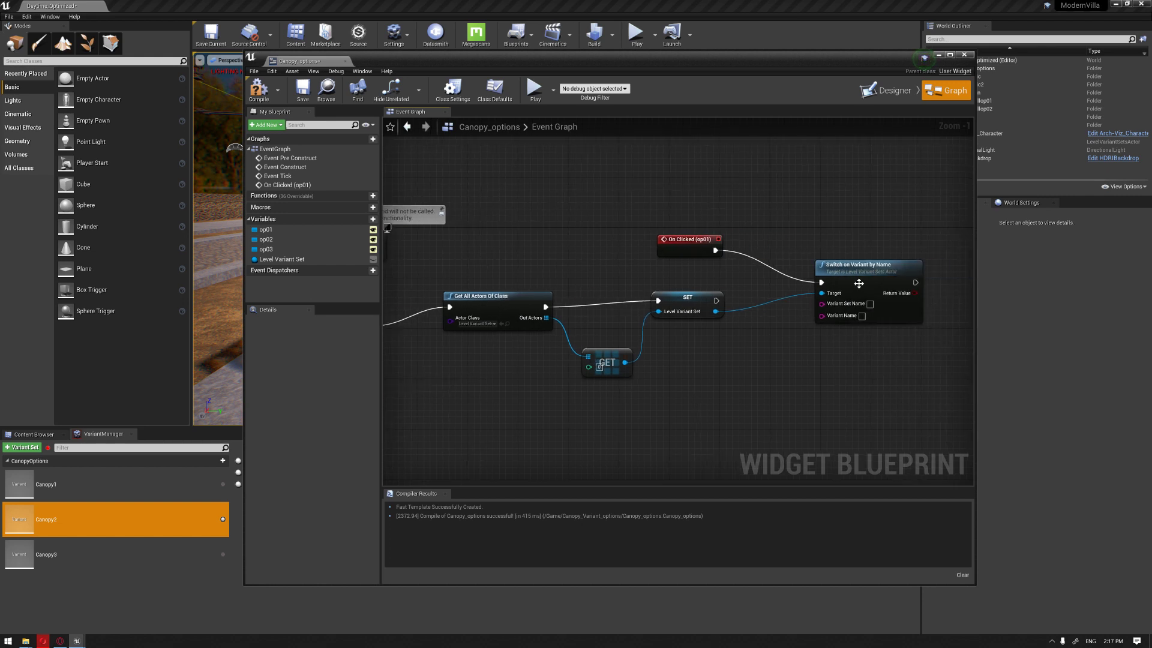
click(33, 465)
right_click(38, 461)
click(60, 518)
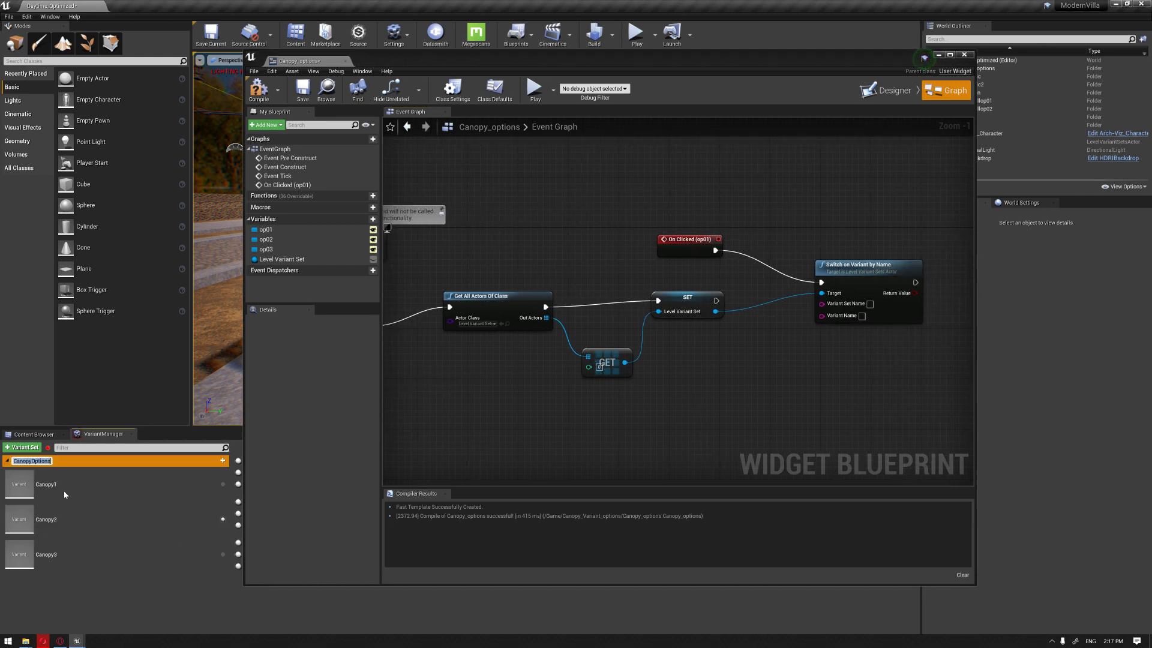
right_click(40, 462)
click(61, 497)
click(869, 304)
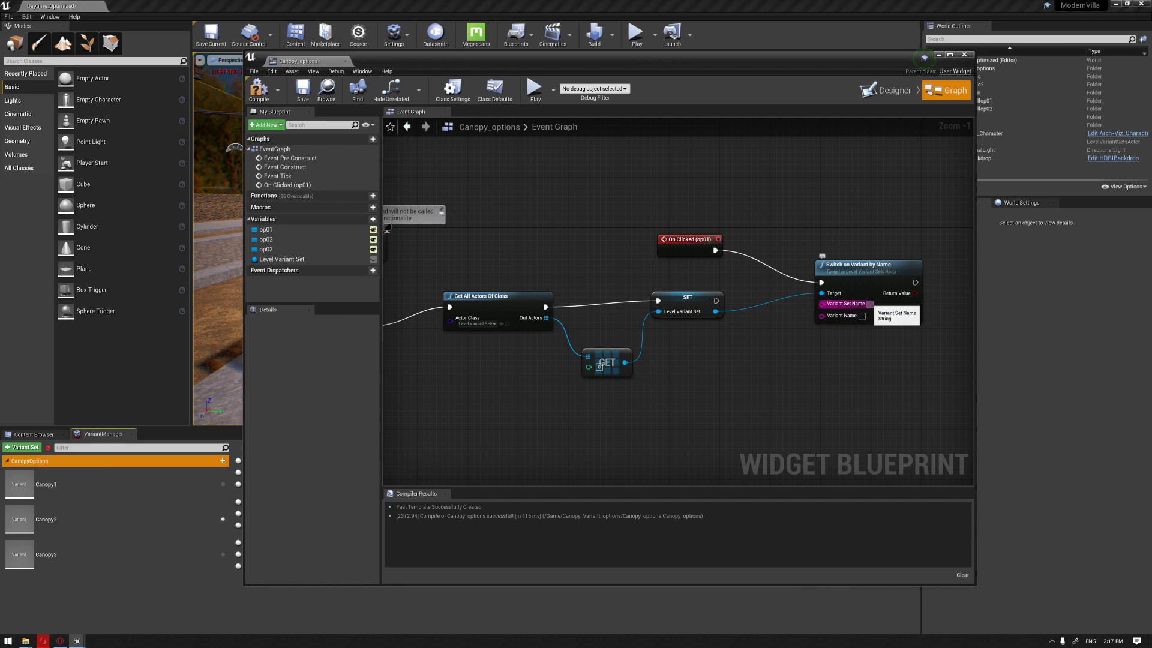
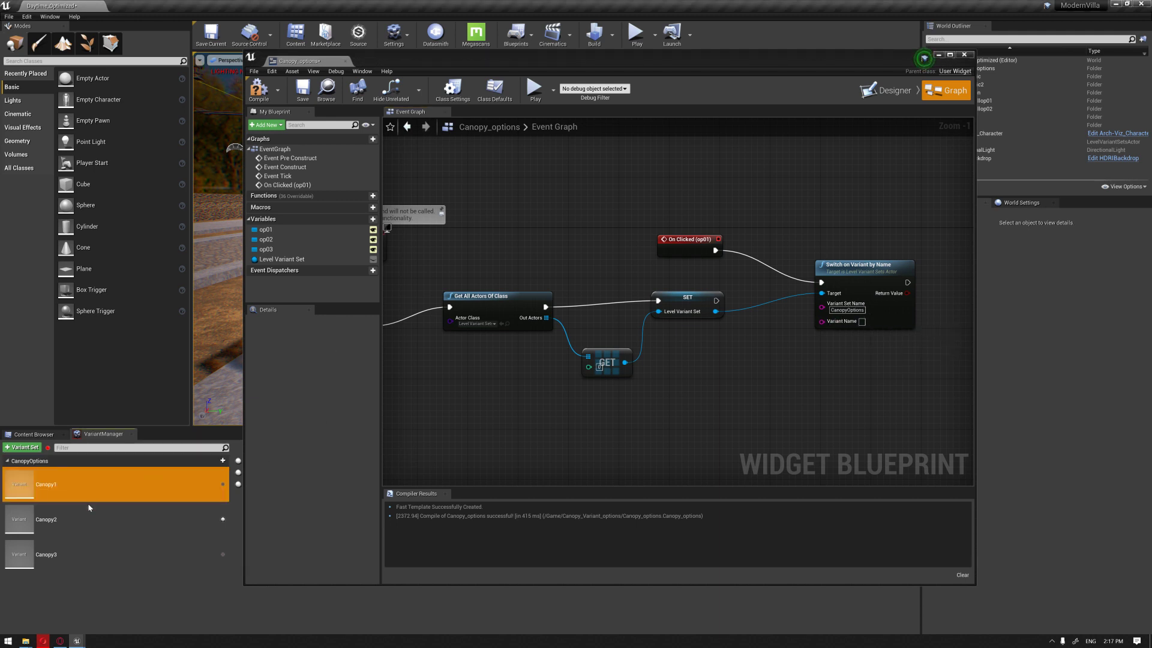
Step: Copy the Canopy1 variant name from the Variant Manager into Variant Name on the Switch on Variant by Name node
right_click(63, 477)
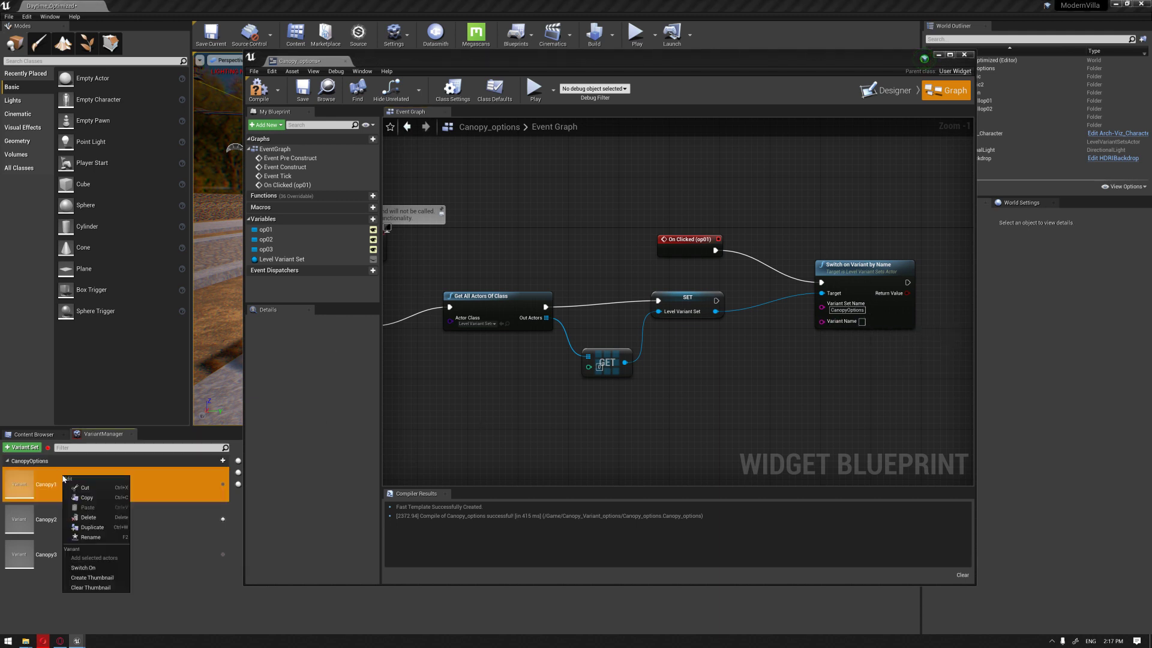
click(96, 538)
right_click(51, 484)
click(75, 518)
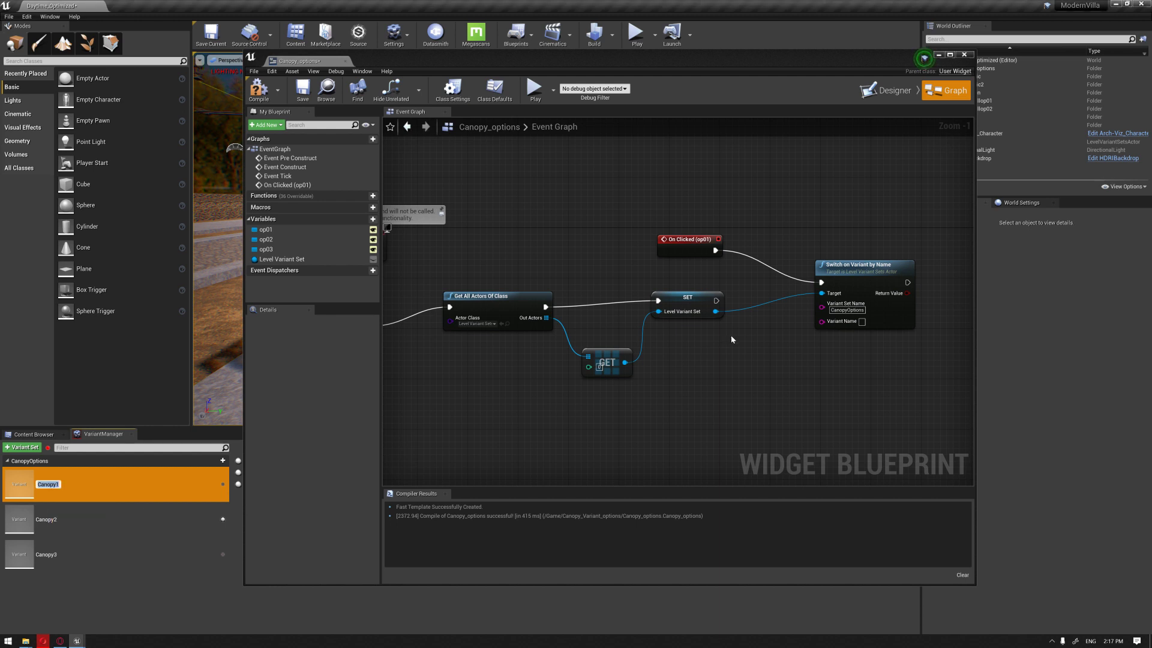
click(884, 357)
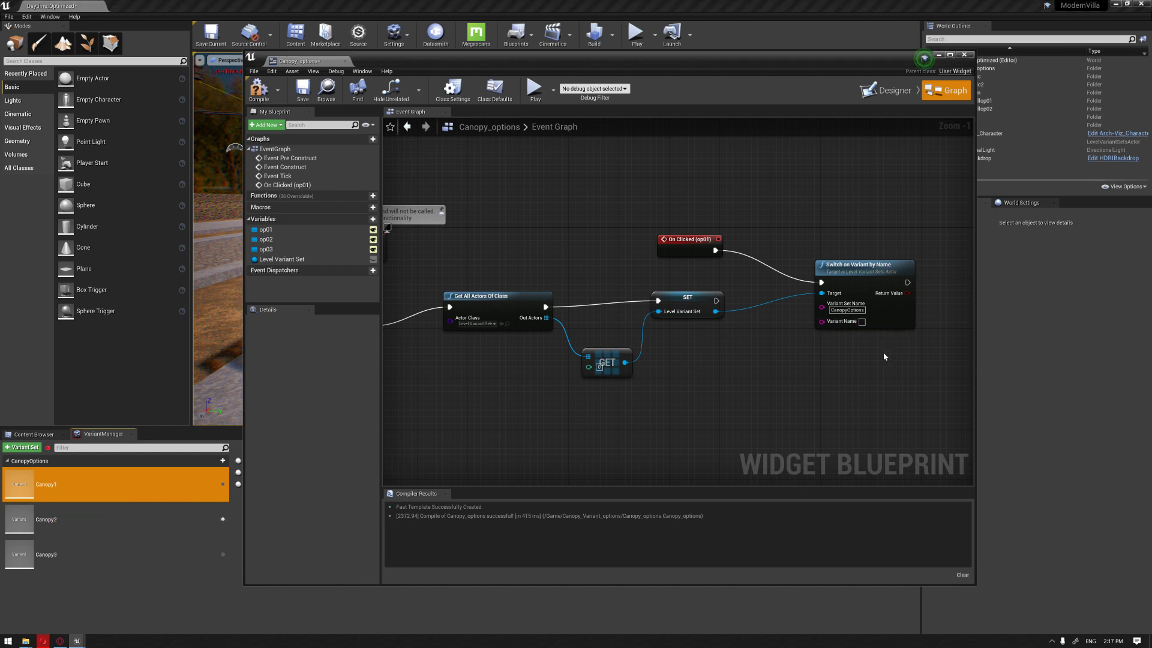
click(862, 322)
key(ctrl+v)
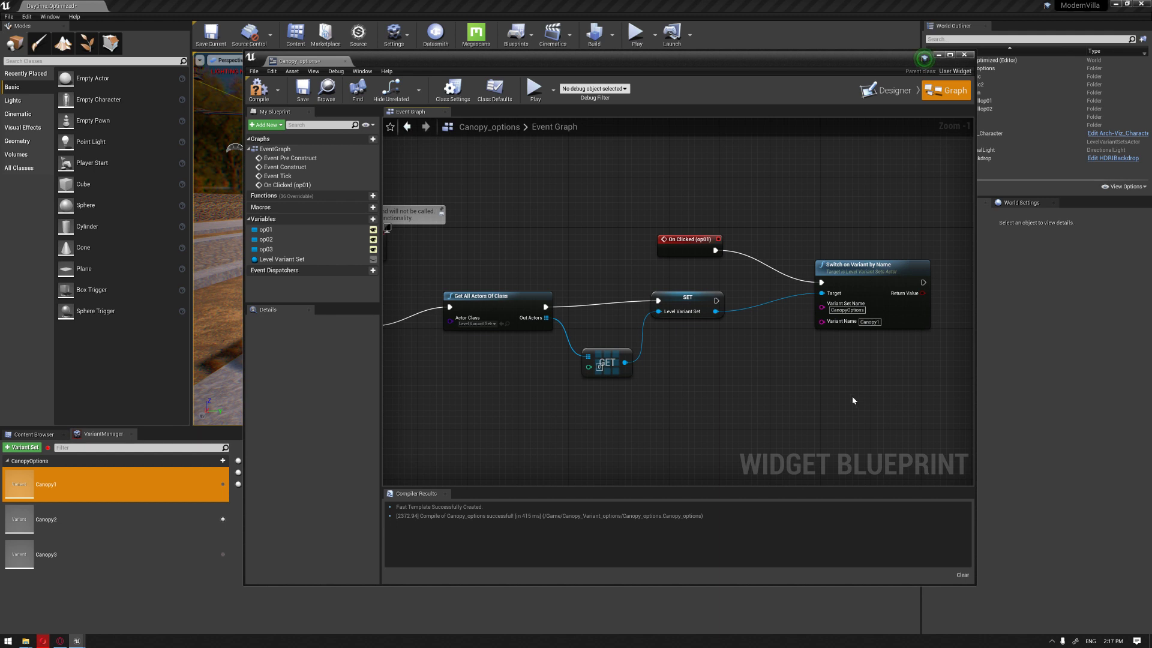
Step: Add an On Clicked event for the op02 button and place it below the SET node
right_drag(831, 381, 788, 337)
scroll(788, 336, down, 2)
right_drag(745, 381, 772, 349)
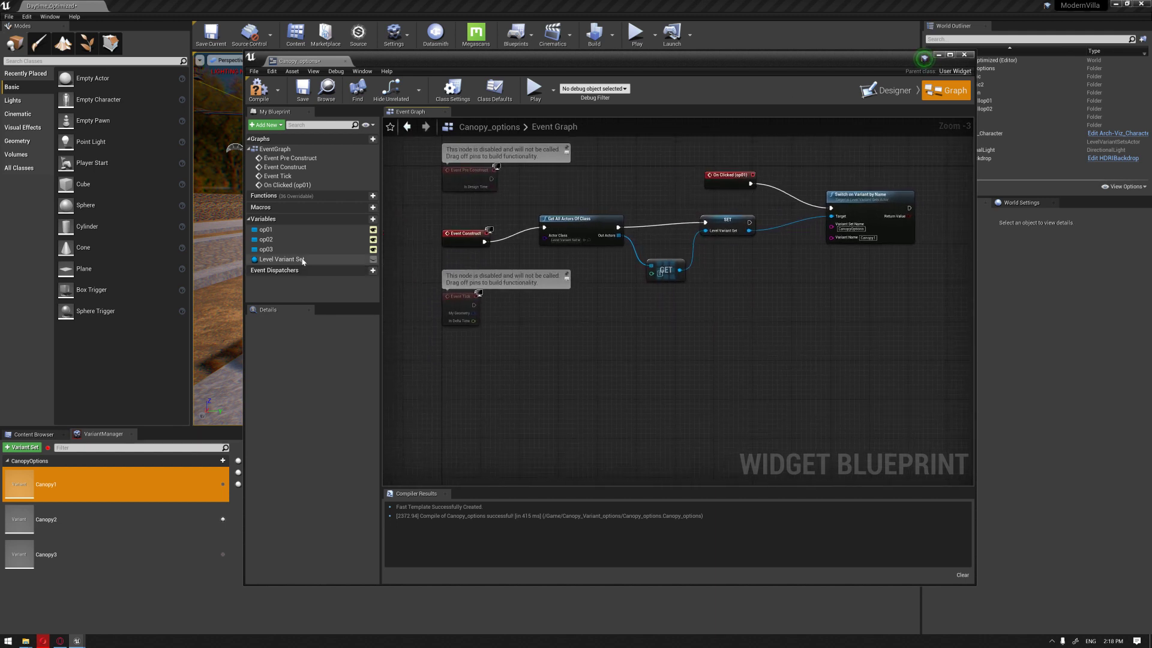
click(273, 239)
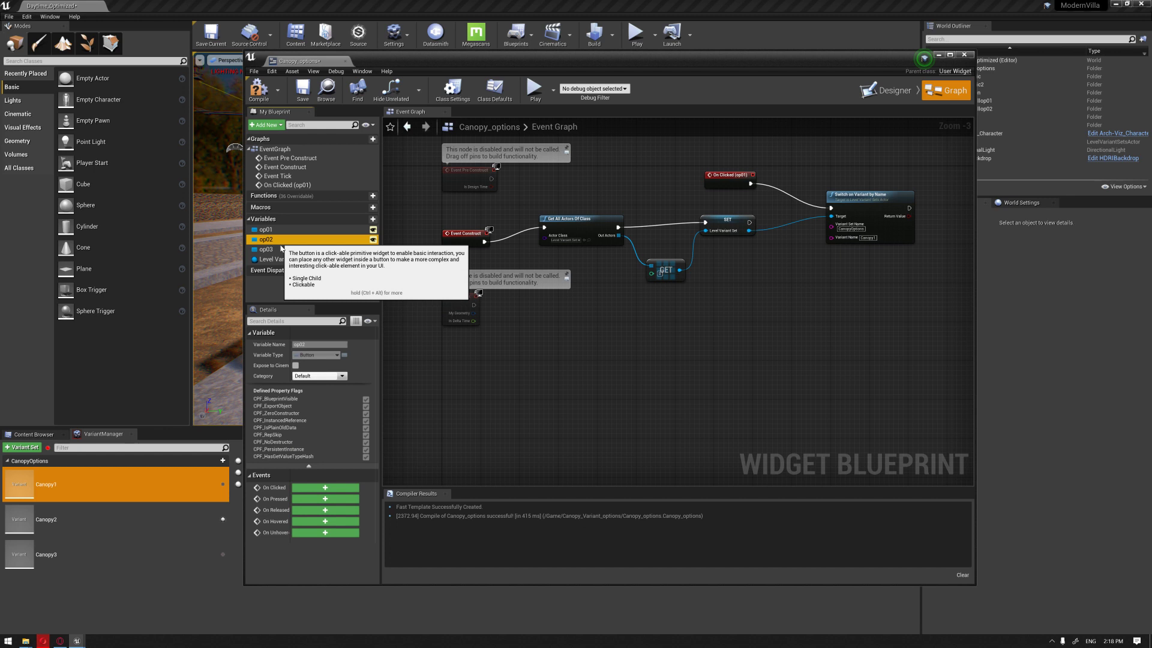
click(325, 488)
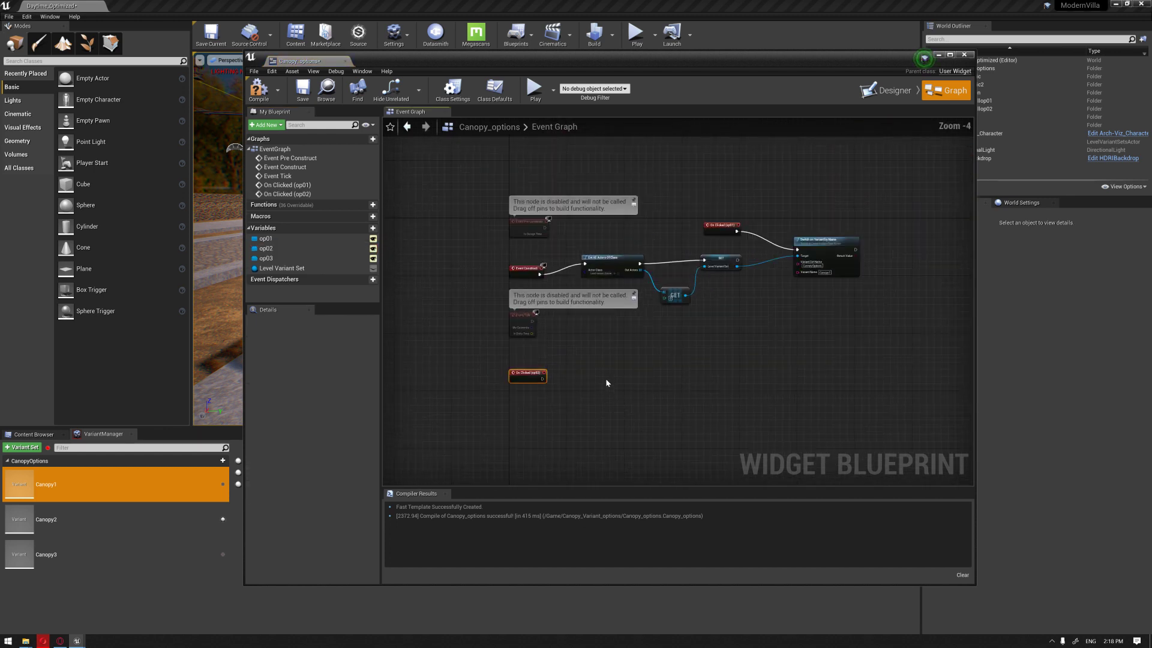
drag(526, 374, 738, 302)
right_drag(848, 309, 783, 353)
scroll(783, 353, up, 2)
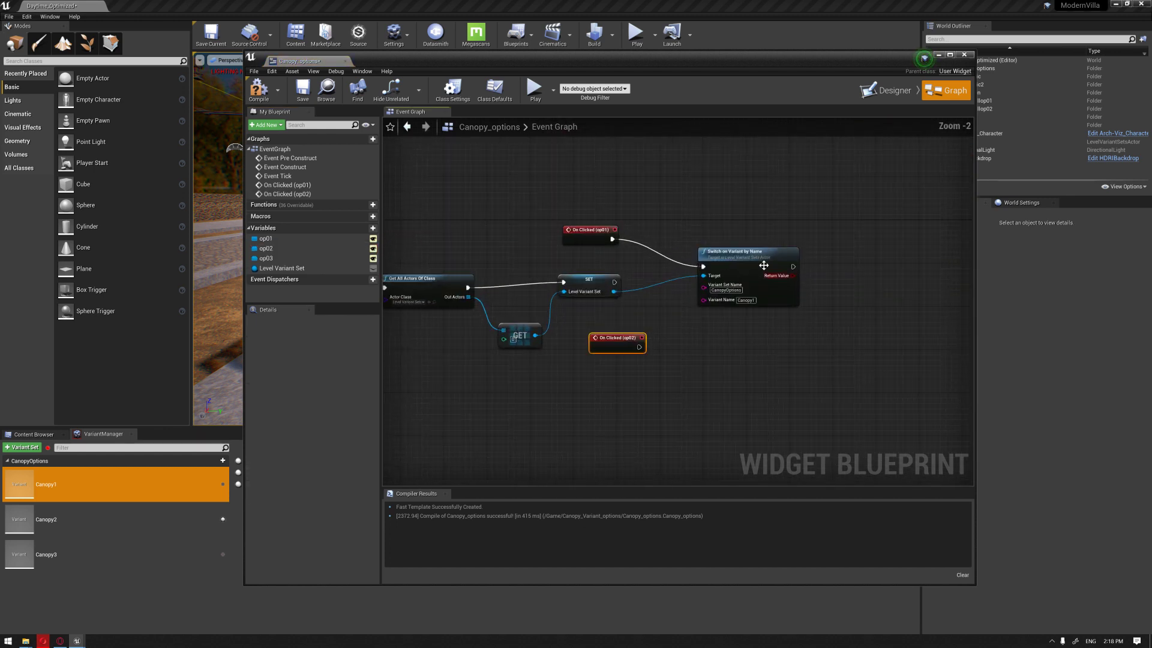
Step: Align Switch on Variant by Name with On Clicked (op01) and place a copy of it below, beside On Clicked (op02)
click(791, 232)
drag(792, 232, 791, 222)
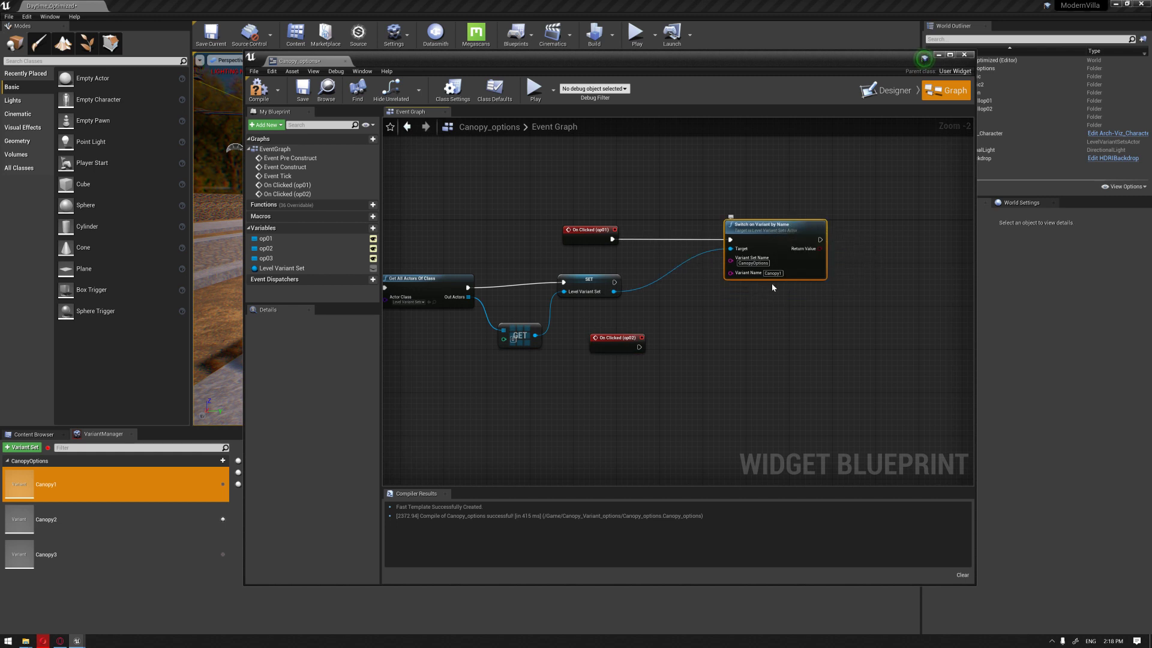
key(ctrl+c)
key(ctrl+v)
drag(801, 365, 766, 329)
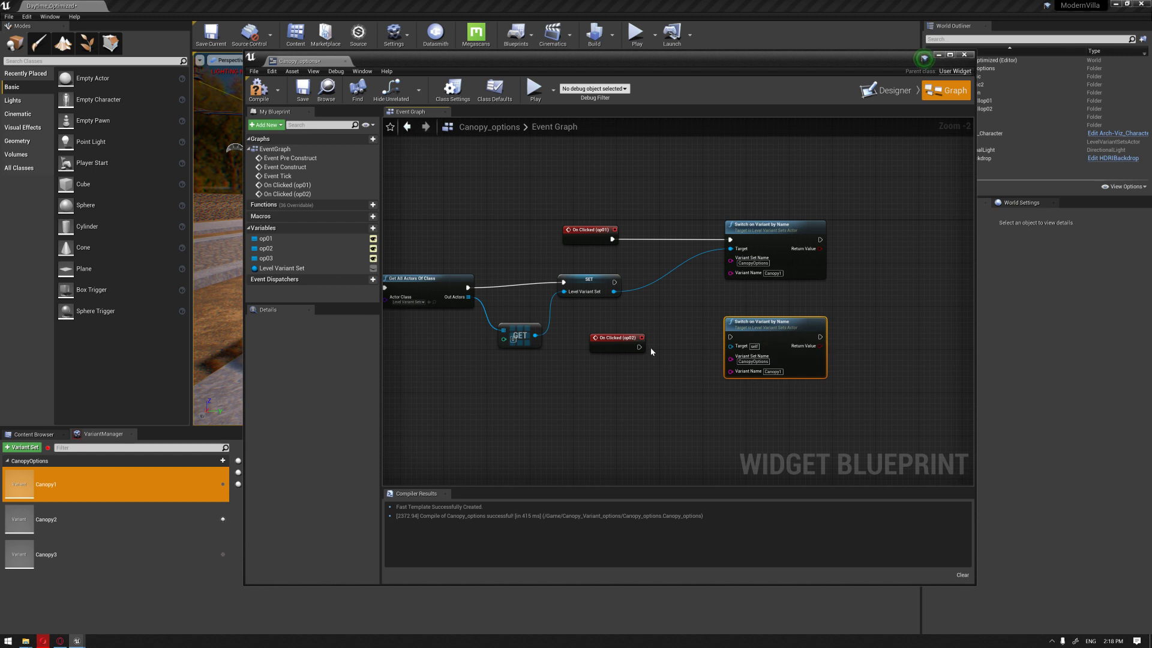
Step: Connect On Clicked (op02) and SET's Level Variant Set output to the copied switch node and set its Variant Name to Canopy2
drag(640, 346, 730, 337)
drag(613, 291, 732, 347)
scroll(797, 394, up, 2)
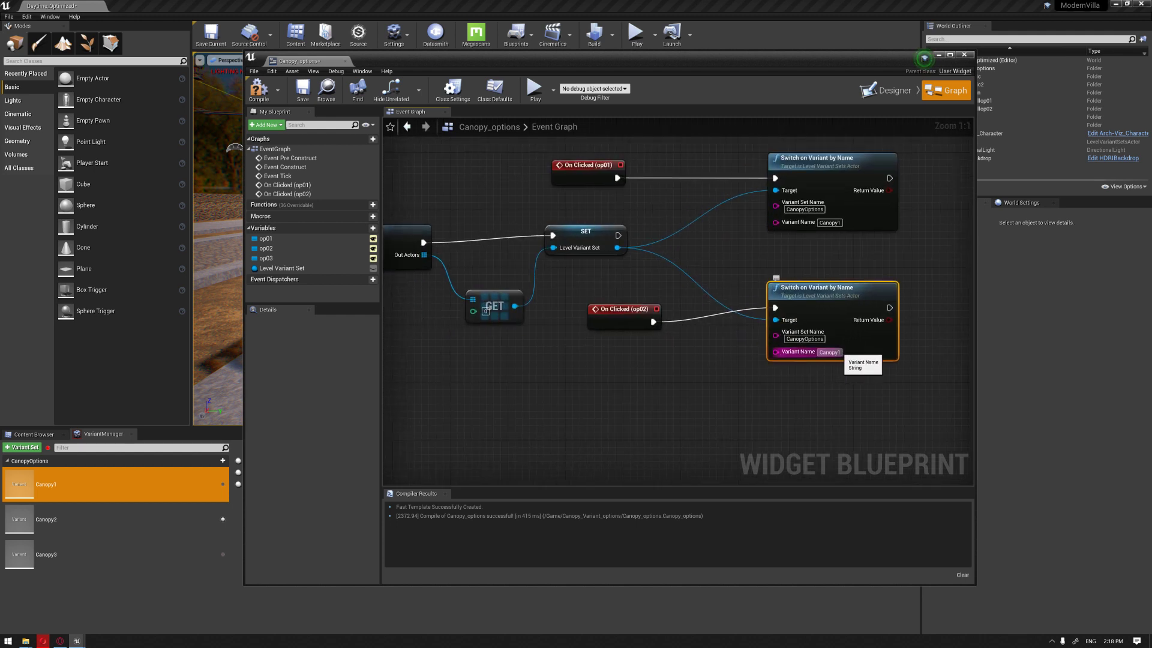
click(836, 353)
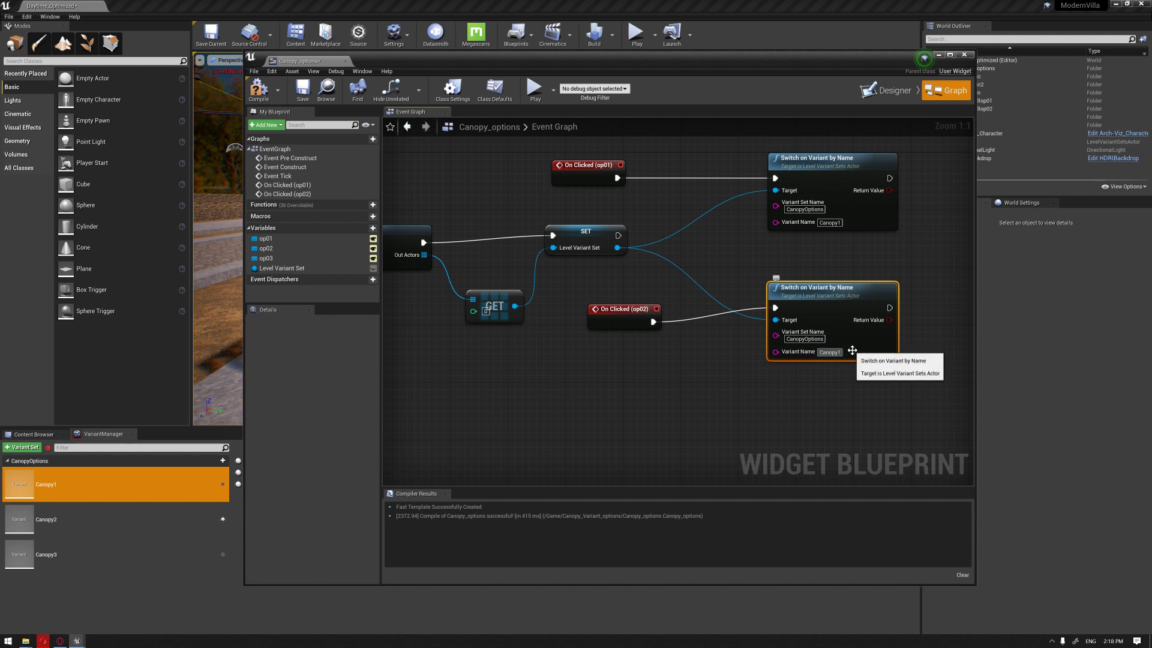
text(Canopy2)
key(Return)
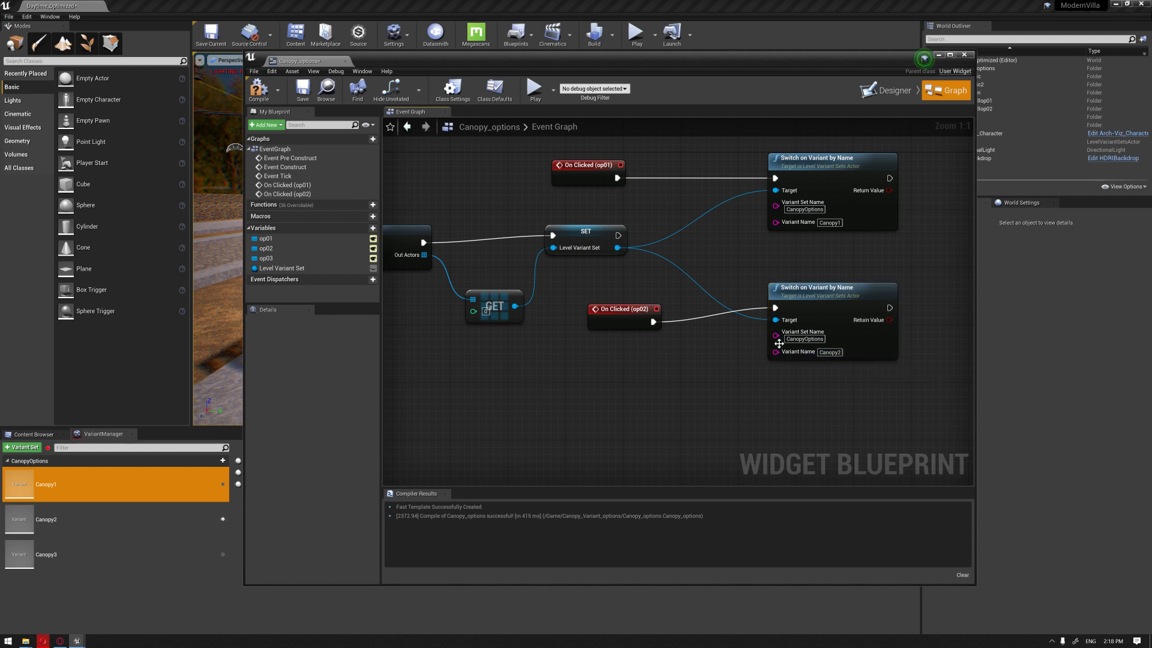
Step: Add an On Clicked event for the op03 button and place it below the On Clicked (op02) event
scroll(778, 343, down, 2)
click(282, 258)
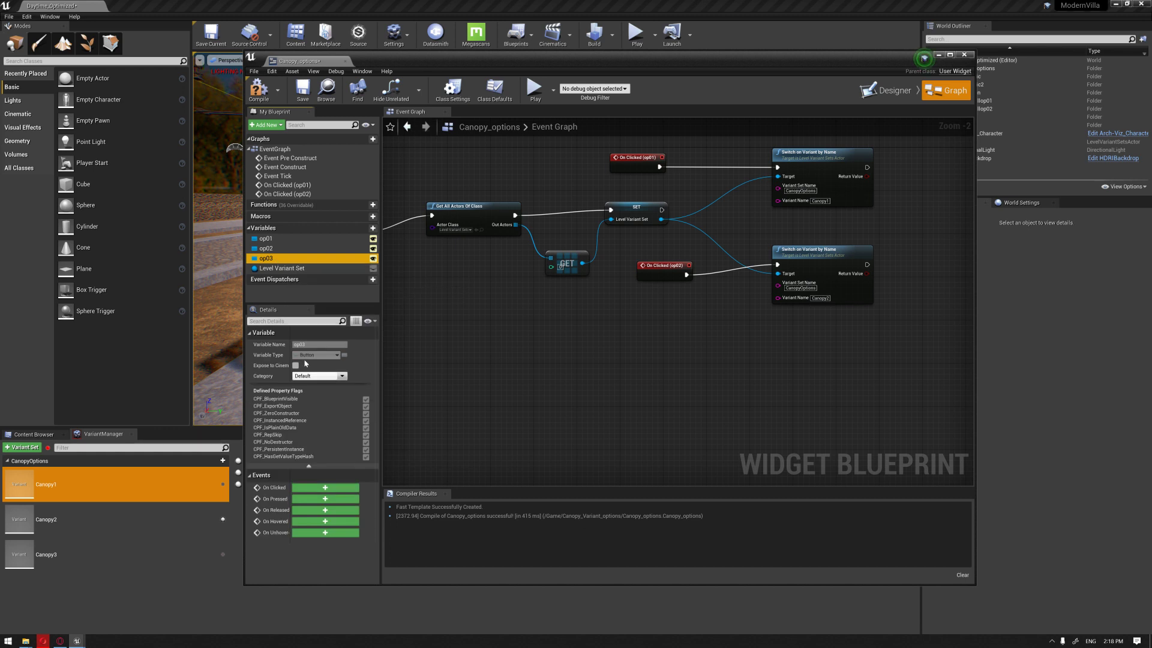
click(325, 488)
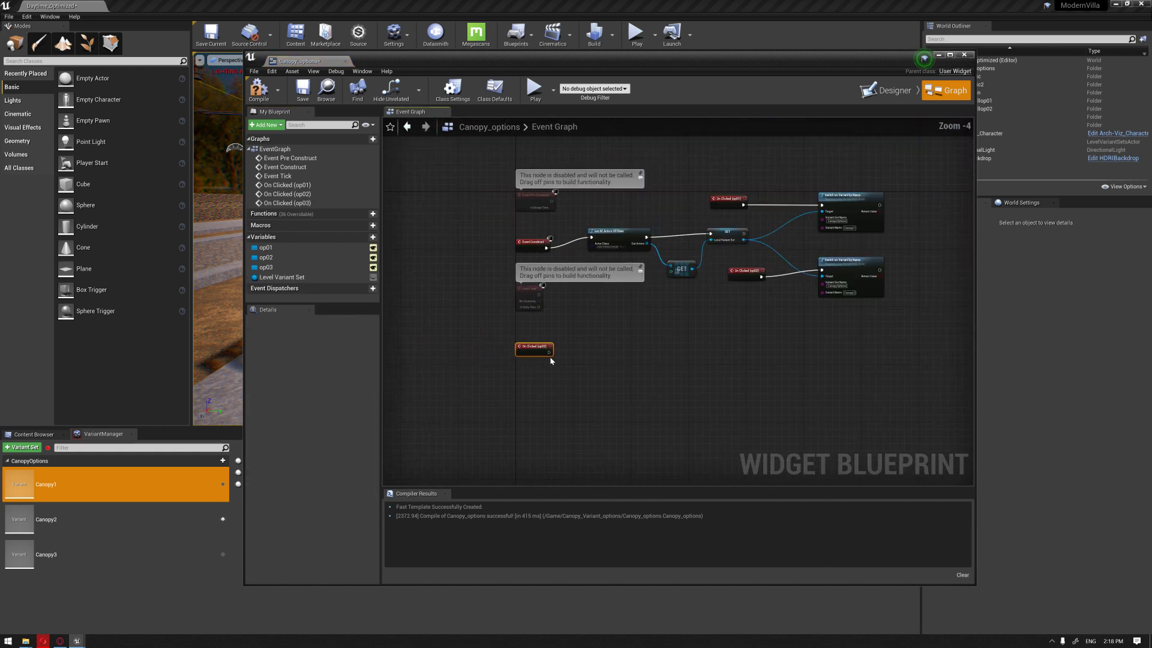
drag(566, 347, 727, 318)
scroll(805, 315, up, 1)
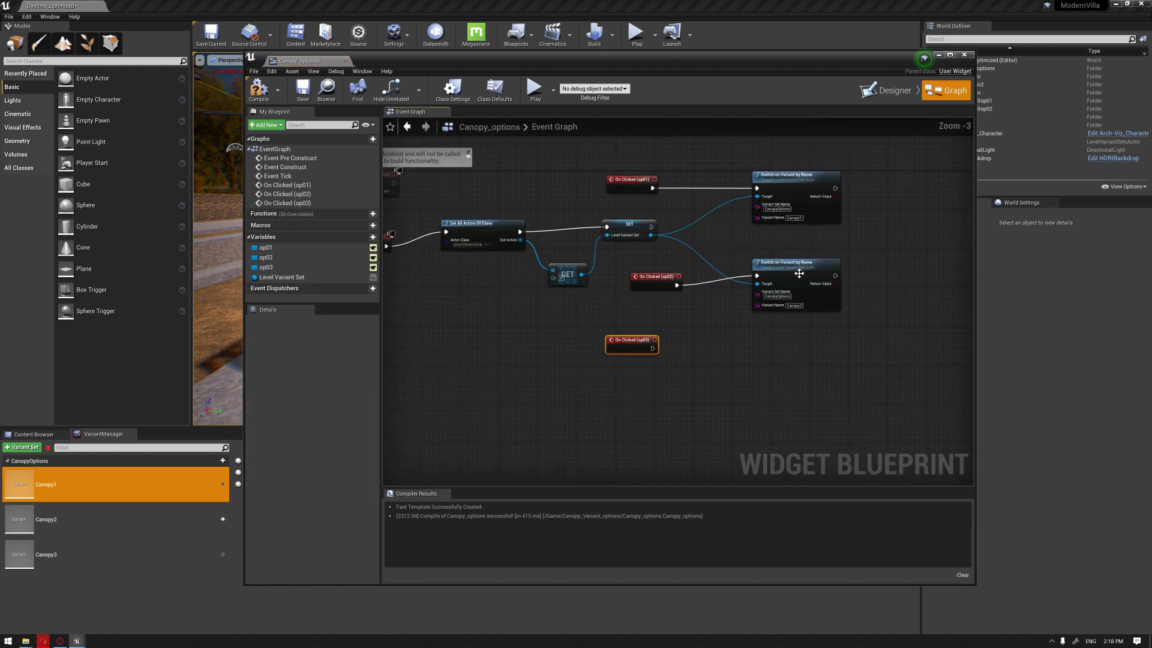
Step: Move the Canopy2 switch node up slightly and place a copy of it below, beside On Clicked (op03)
drag(803, 268, 803, 257)
key(ctrl+c)
key(ctrl+v)
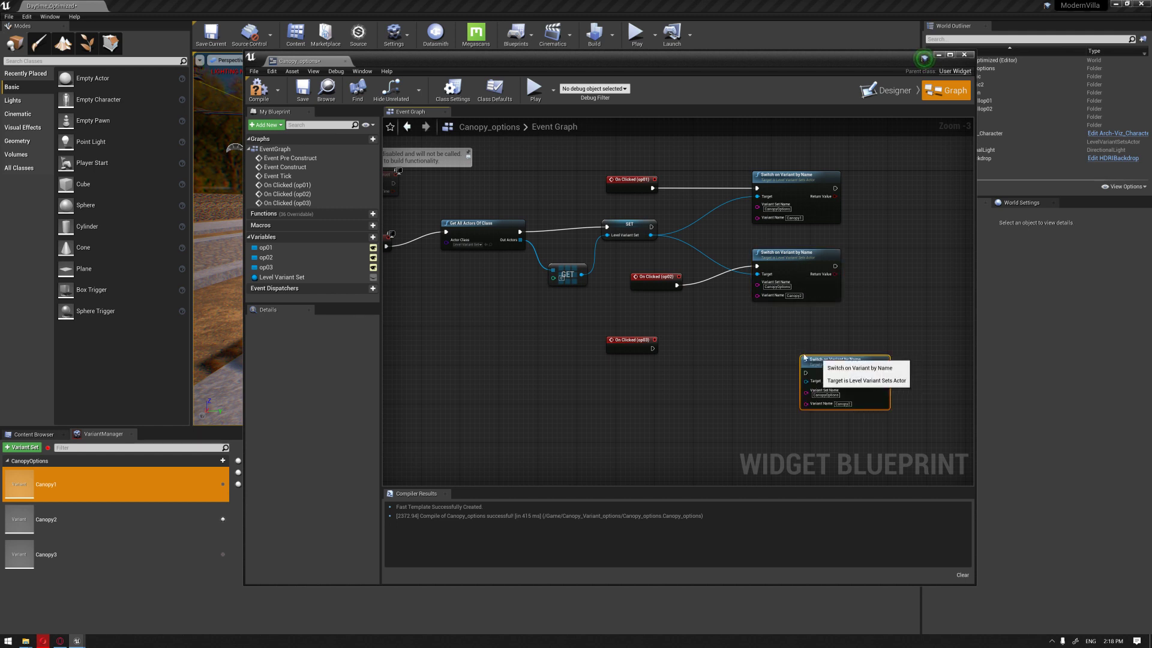
drag(813, 358, 783, 344)
Step: Connect On Clicked (op03) and SET's Level Variant Set output to the third switch node and set its Variant Name to Canopy3
drag(653, 348, 762, 353)
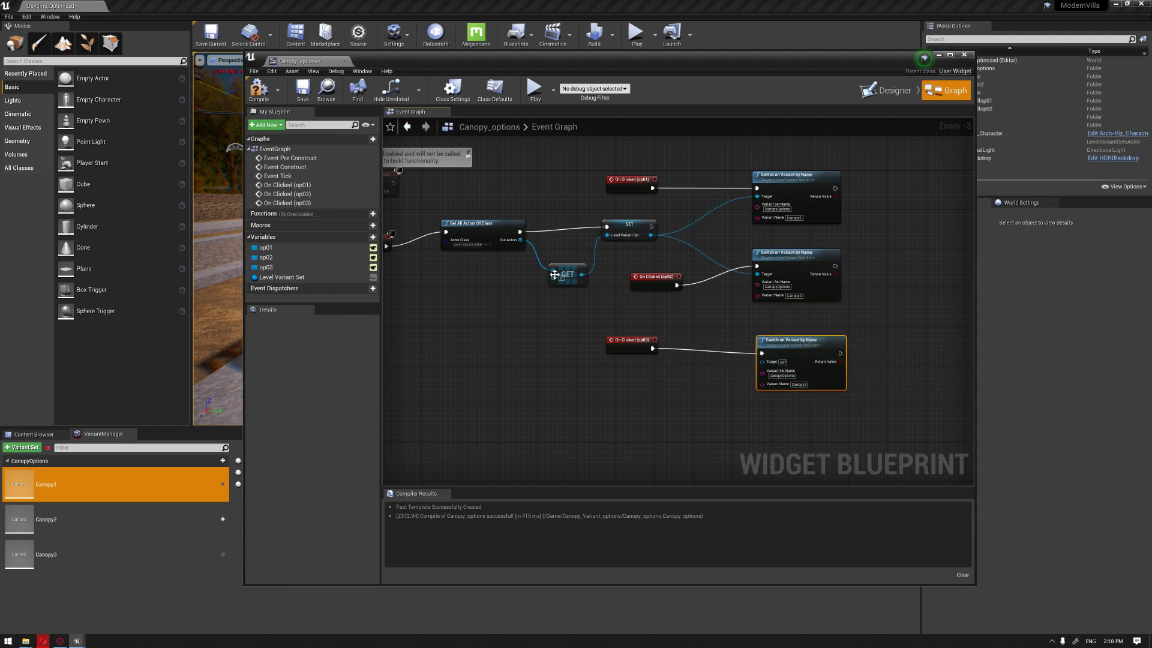
drag(659, 236, 762, 361)
click(801, 383)
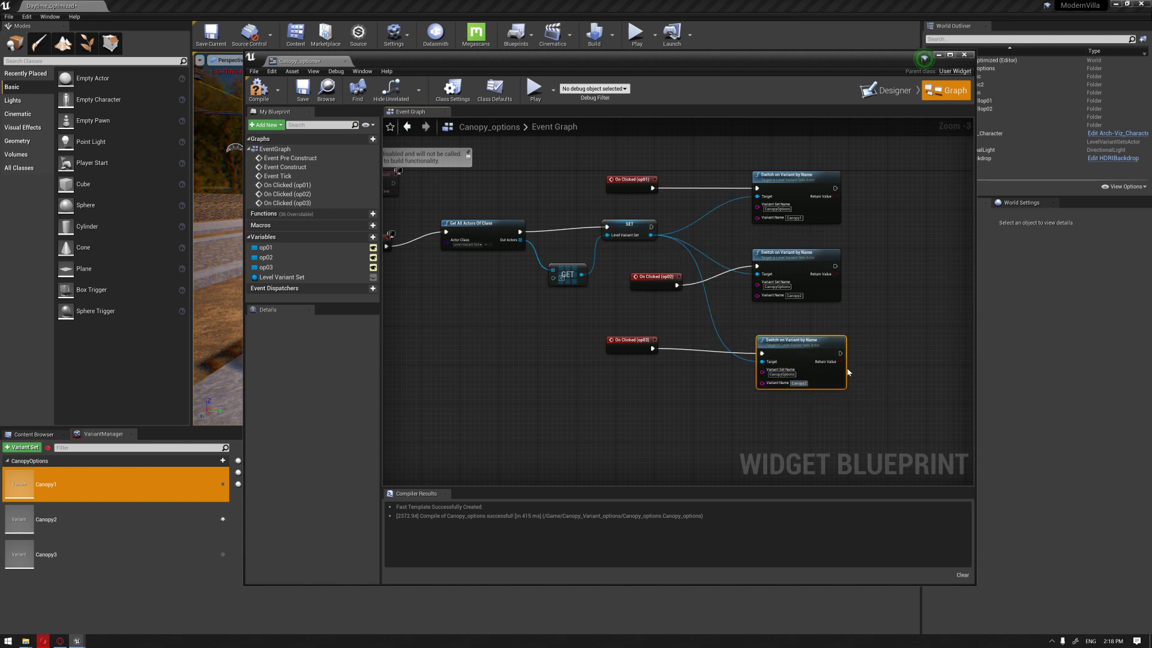
click(859, 302)
Step: Compile the Canopy_options widget blueprint and return to the Canopy_Variant_options folder in the Content Browser
right_drag(860, 262, 866, 312)
scroll(812, 295, down, 1)
right_drag(685, 288, 695, 259)
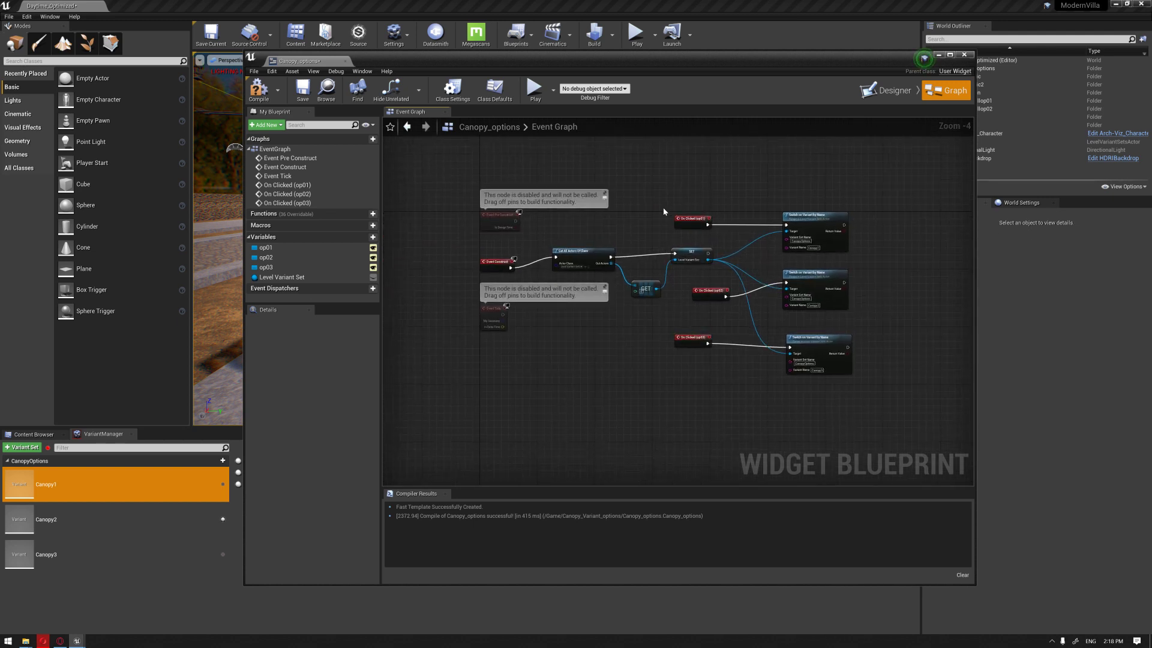
scroll(651, 216, up, 1)
right_drag(650, 216, 633, 206)
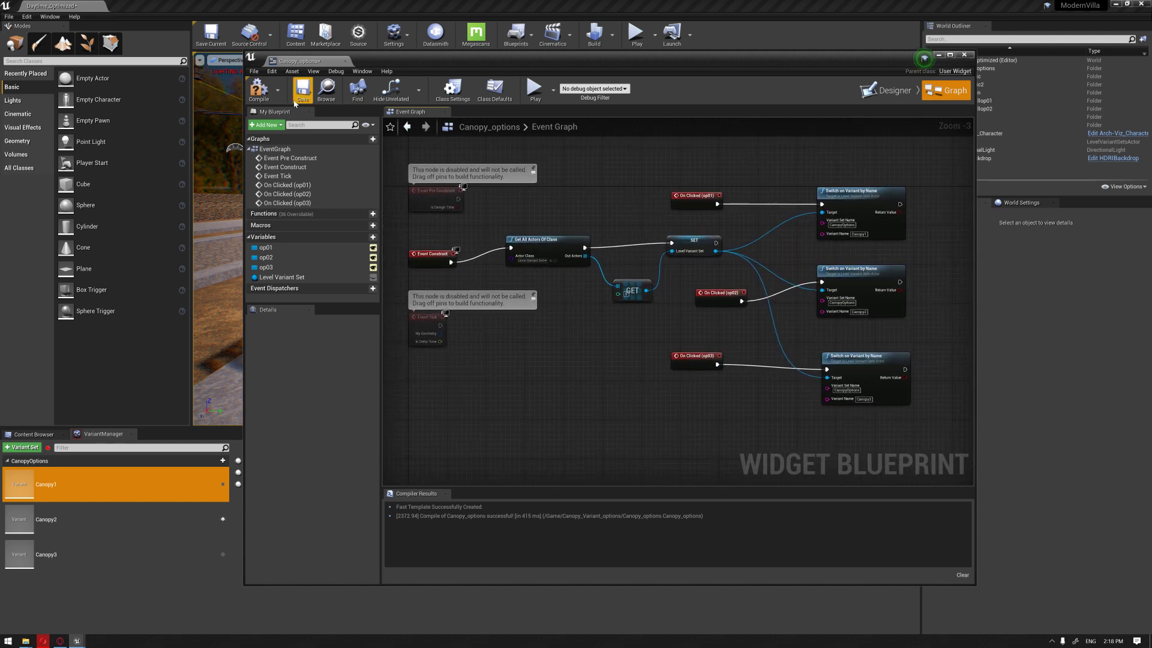
click(263, 92)
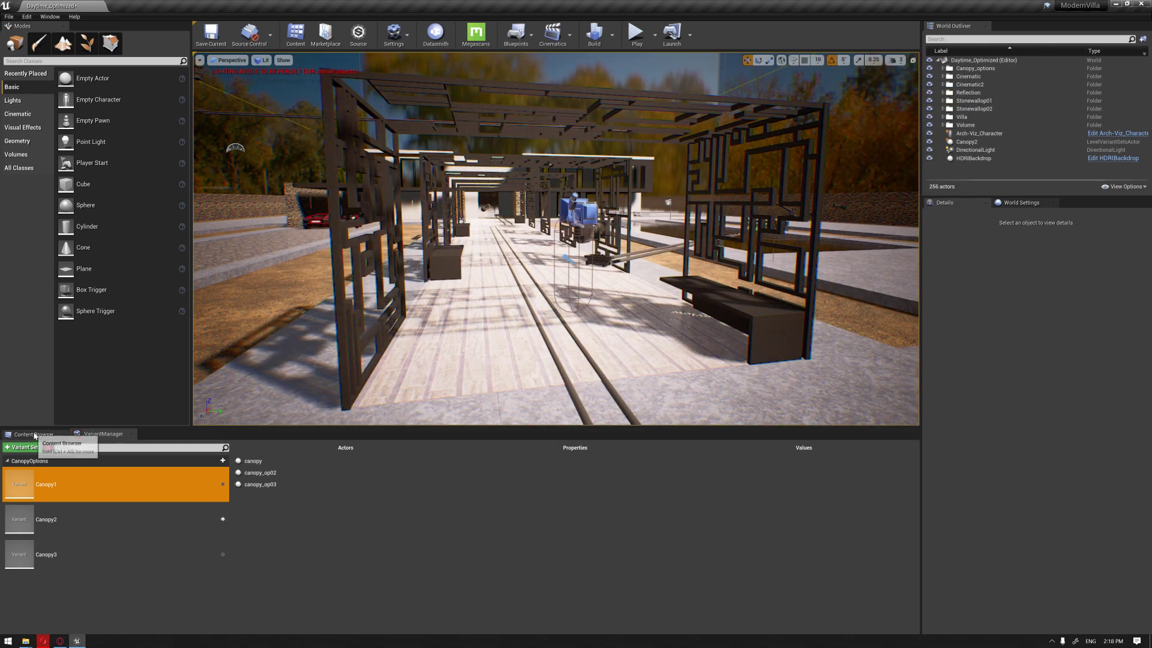
click(33, 434)
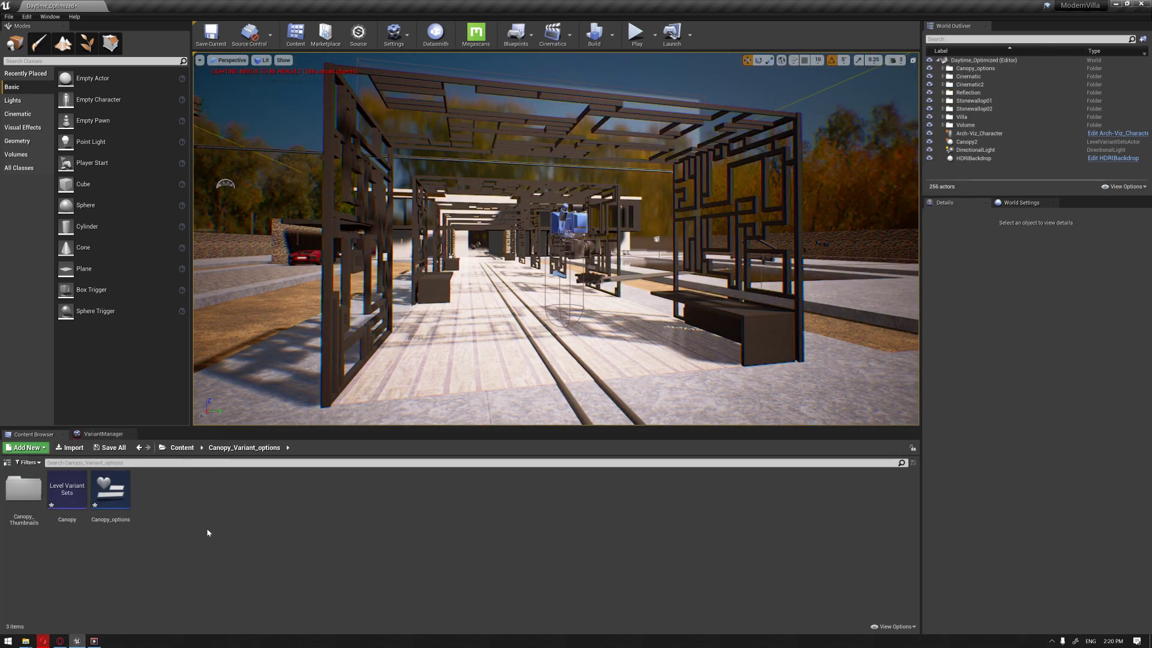
Step: Play the level in the viewport to check the canopy scene, and stop the play session
click(99, 510)
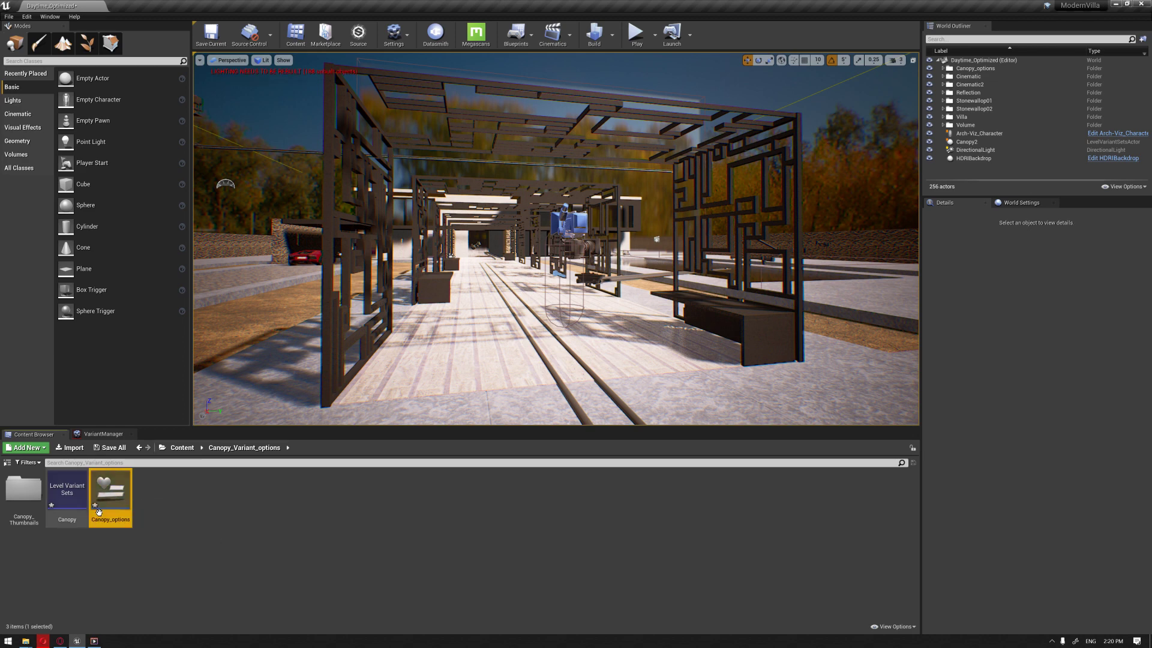
click(637, 33)
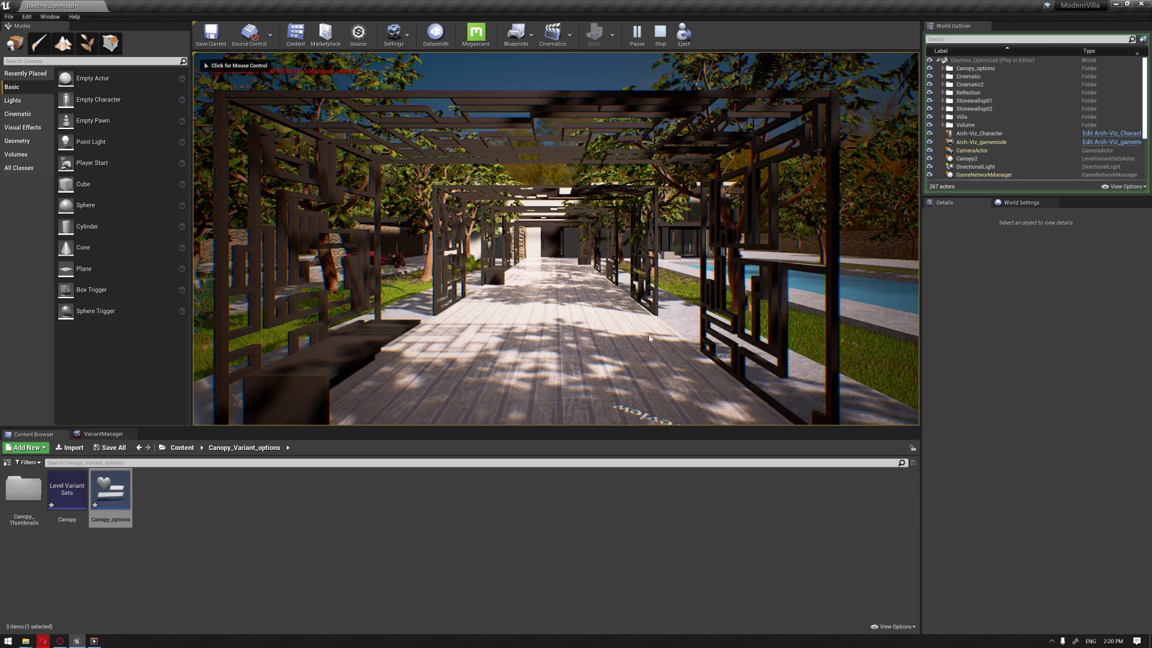
key(Escape)
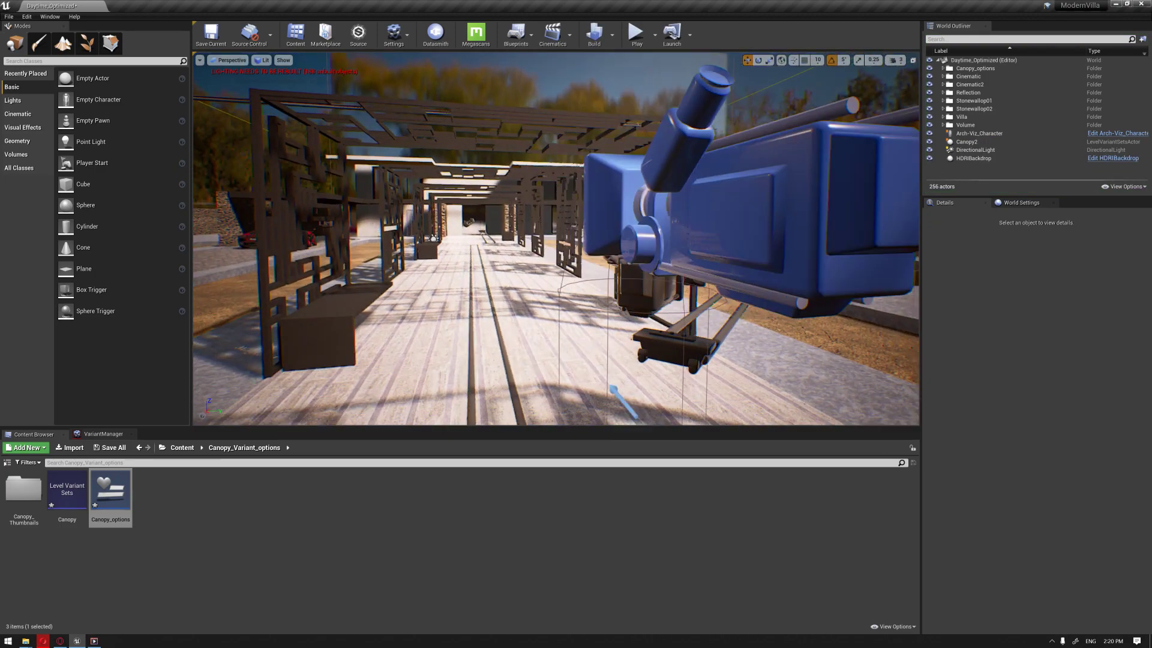
right_drag(555, 252, 555, 239)
key(s)
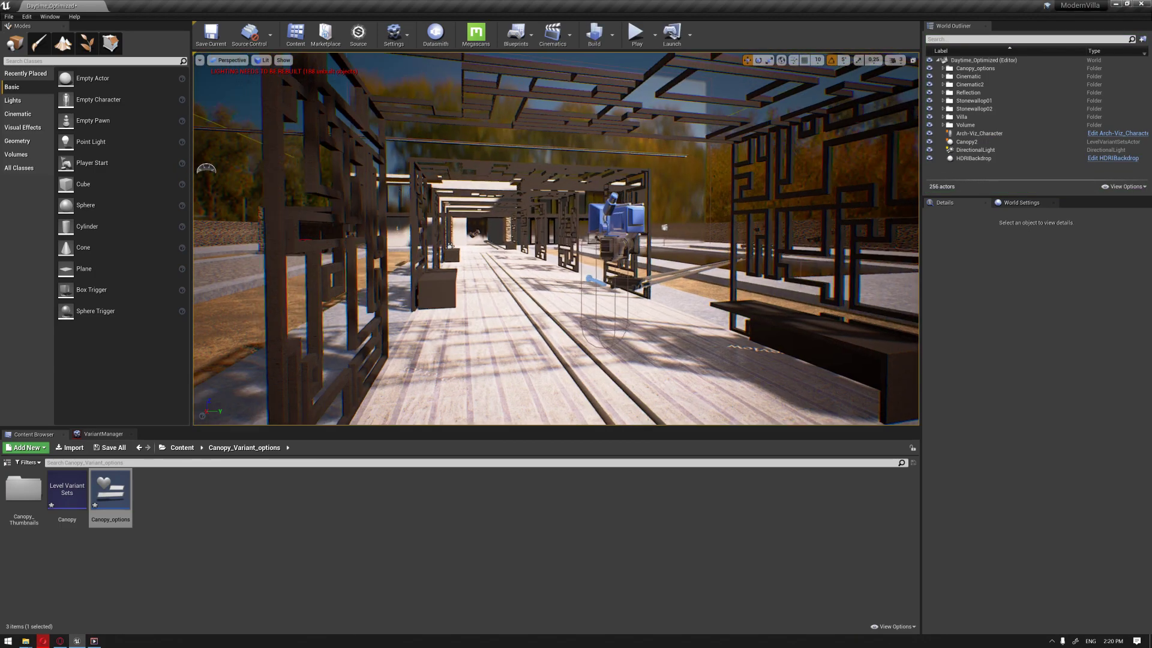
Step: Create an Actor blueprint class named Widget_actor in the Canopy_Variant_options folder and open its Event Graph
click(418, 567)
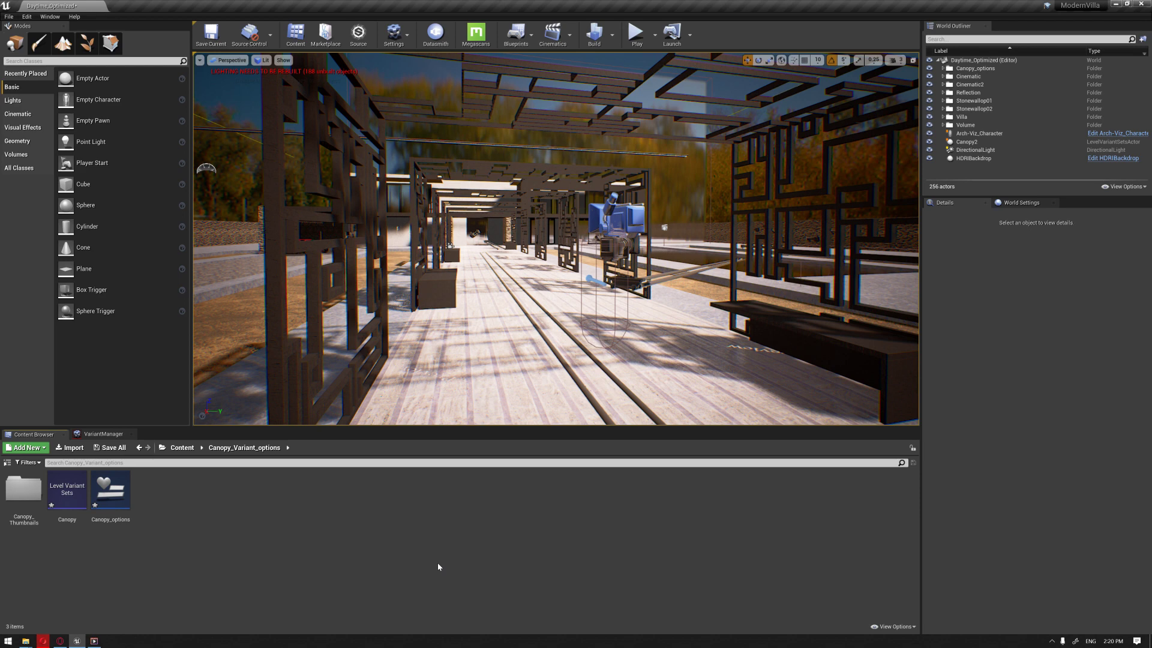
right_click(192, 537)
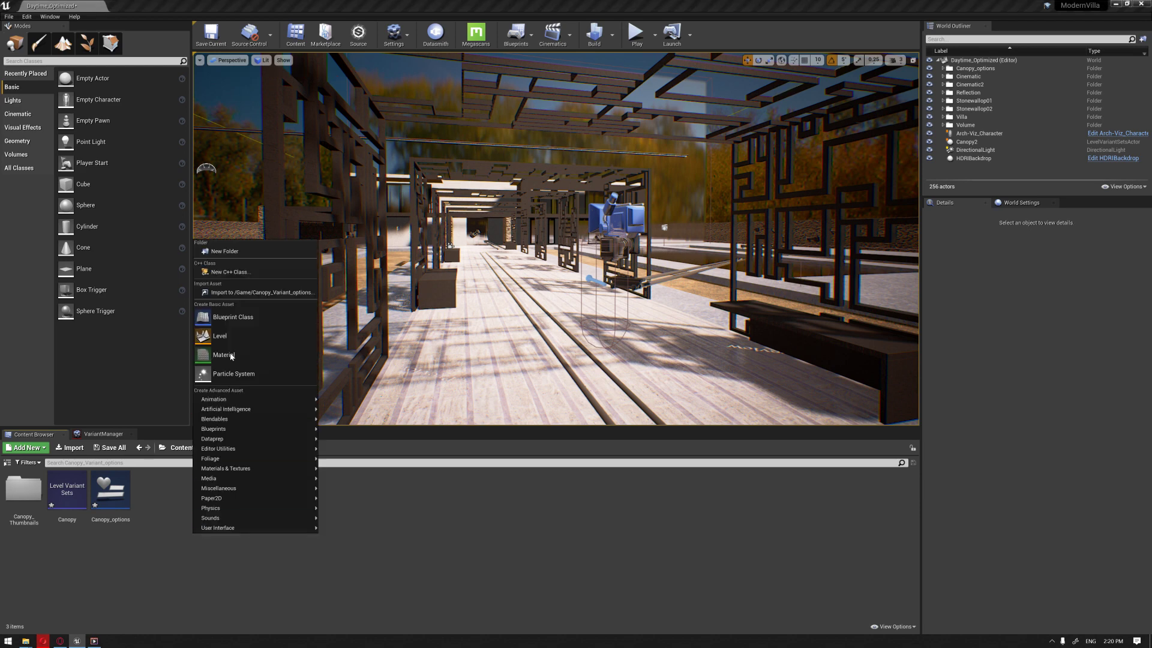
click(246, 322)
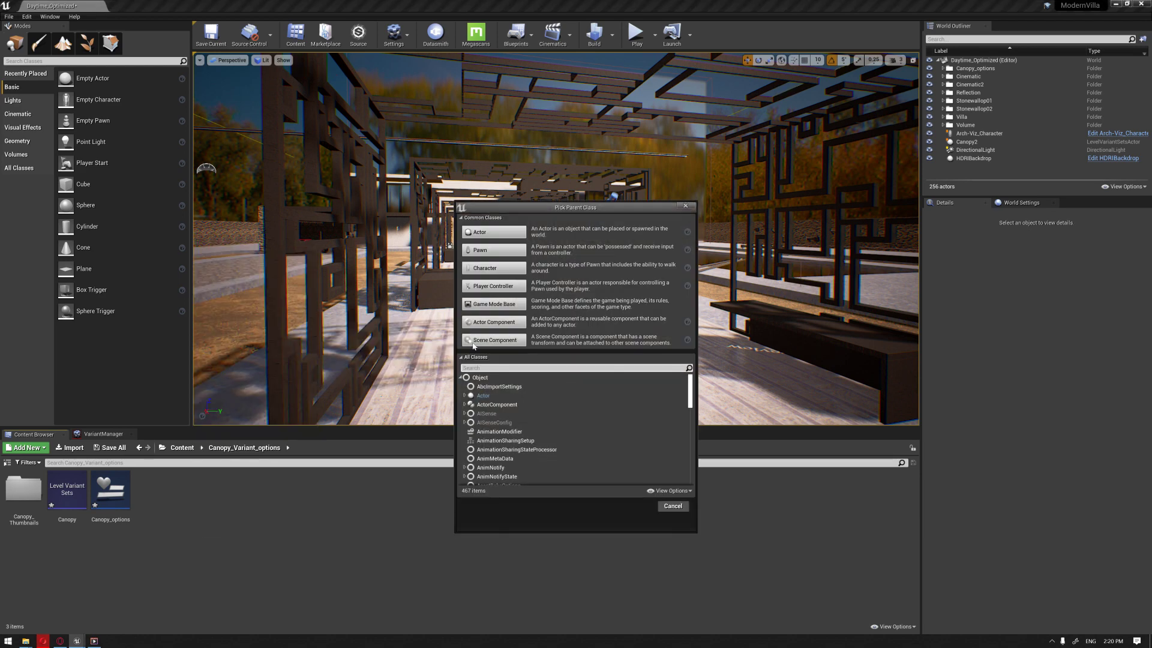
click(501, 234)
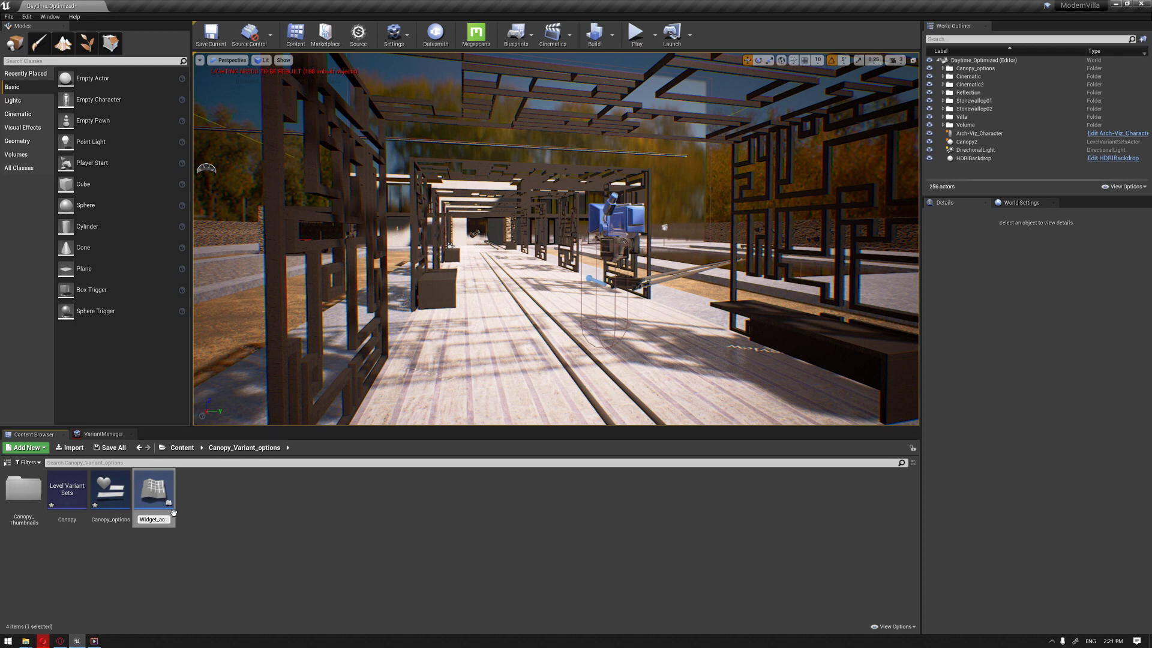
key(Return)
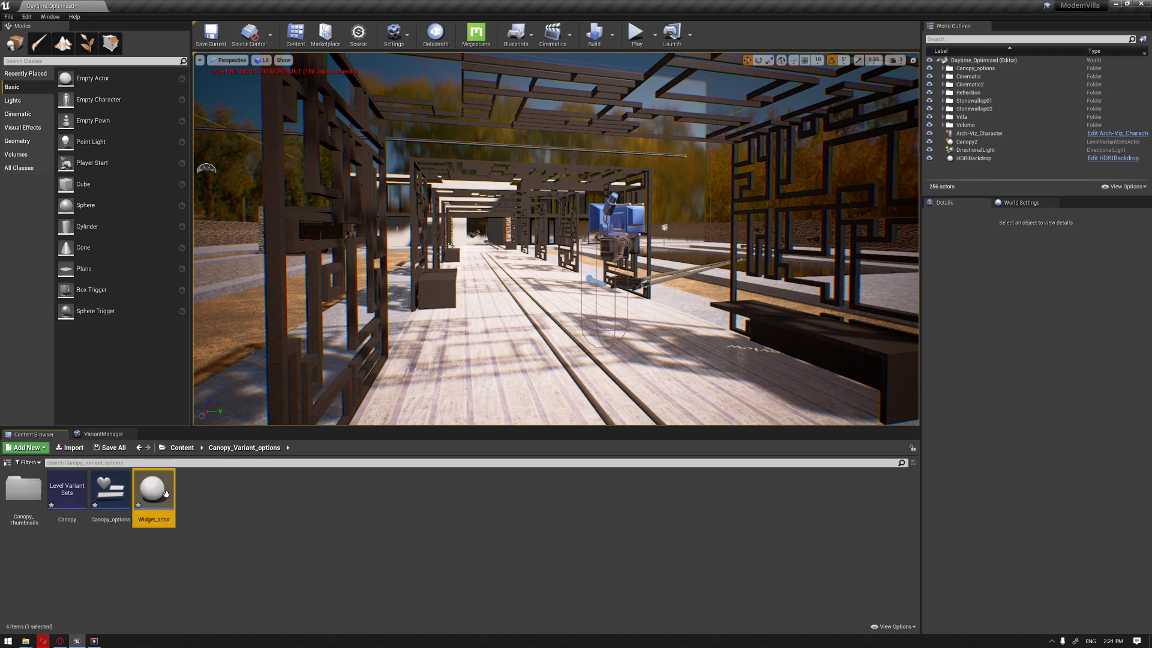
double_click(154, 491)
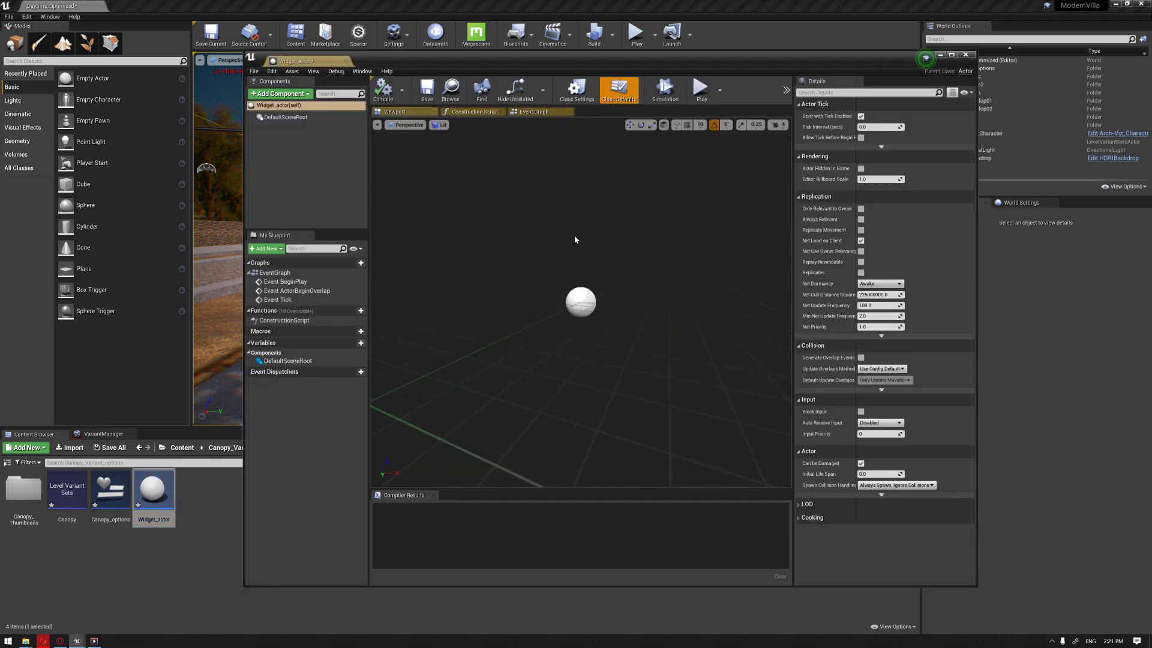
click(534, 112)
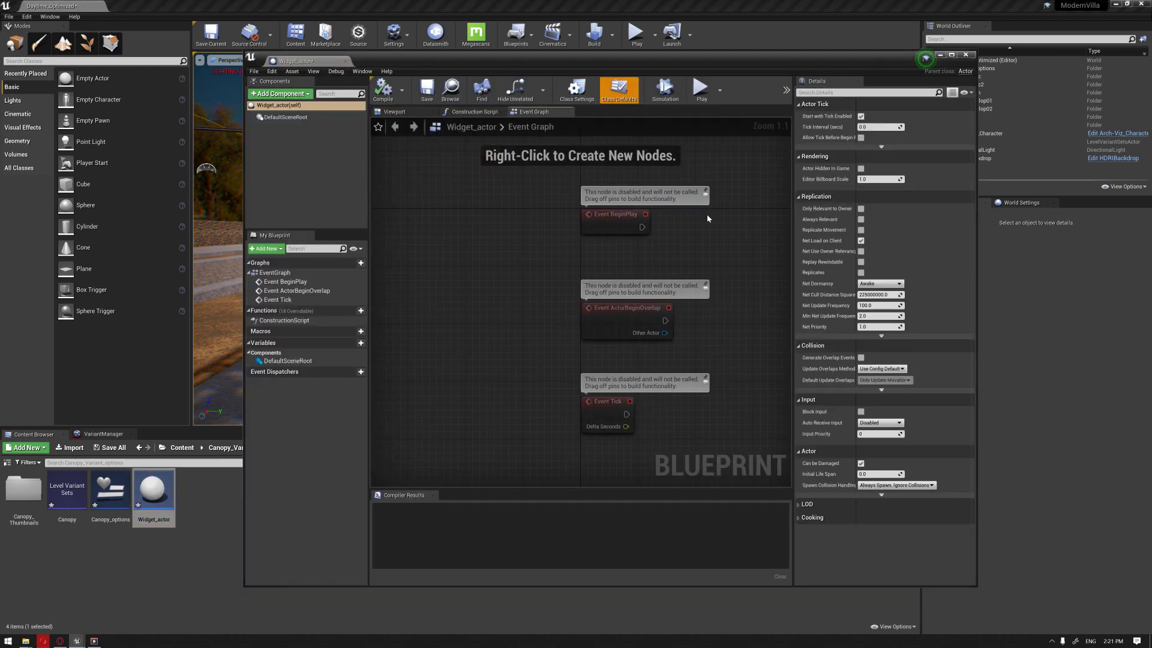
Step: Open the Daytime_Optimized Level Blueprint to view its graph, and return to the Event BeginPlay node in Widget_actor's Event Graph
drag(515, 73, 514, 167)
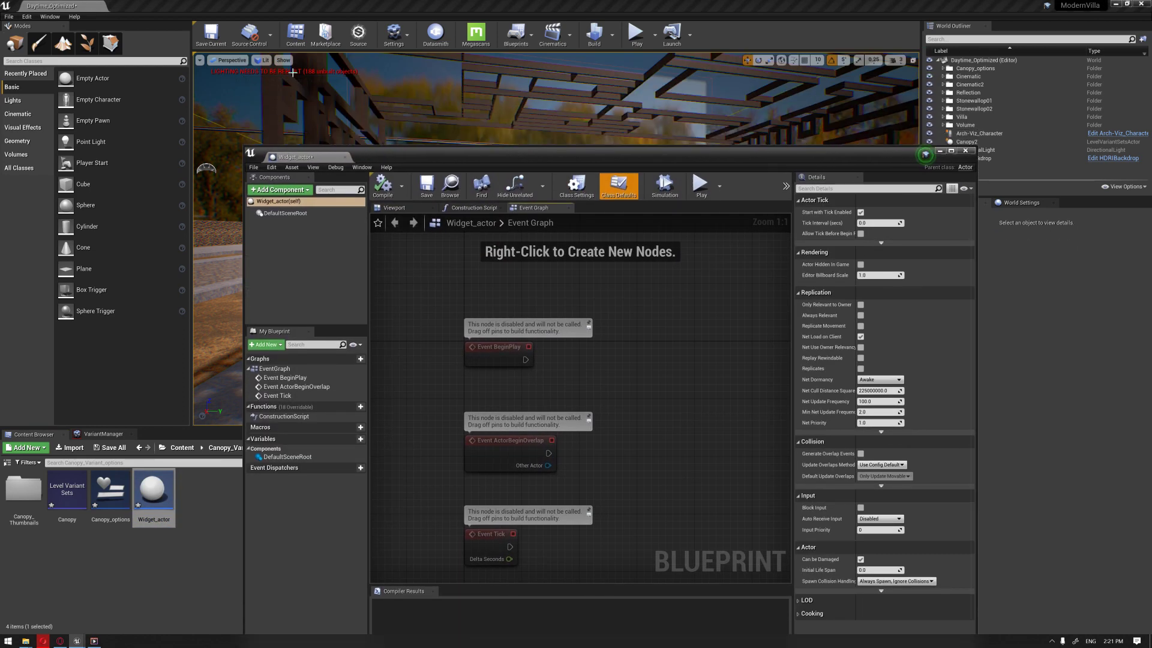
click(515, 34)
click(555, 112)
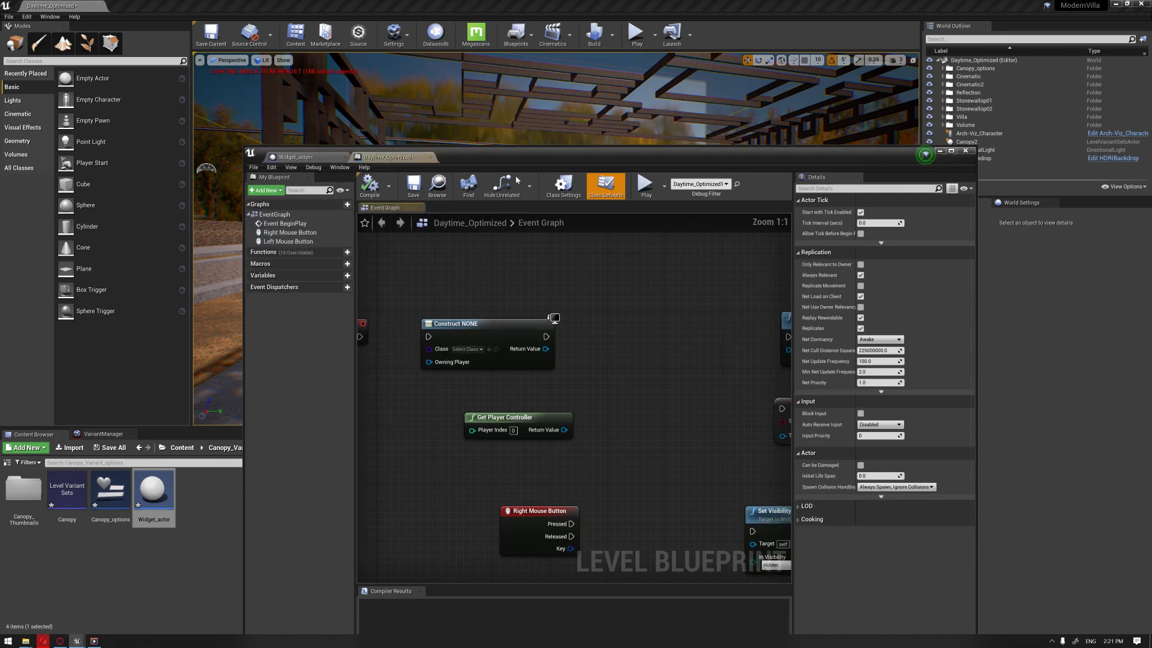
click(430, 156)
right_drag(604, 318, 559, 307)
right_drag(516, 358, 502, 391)
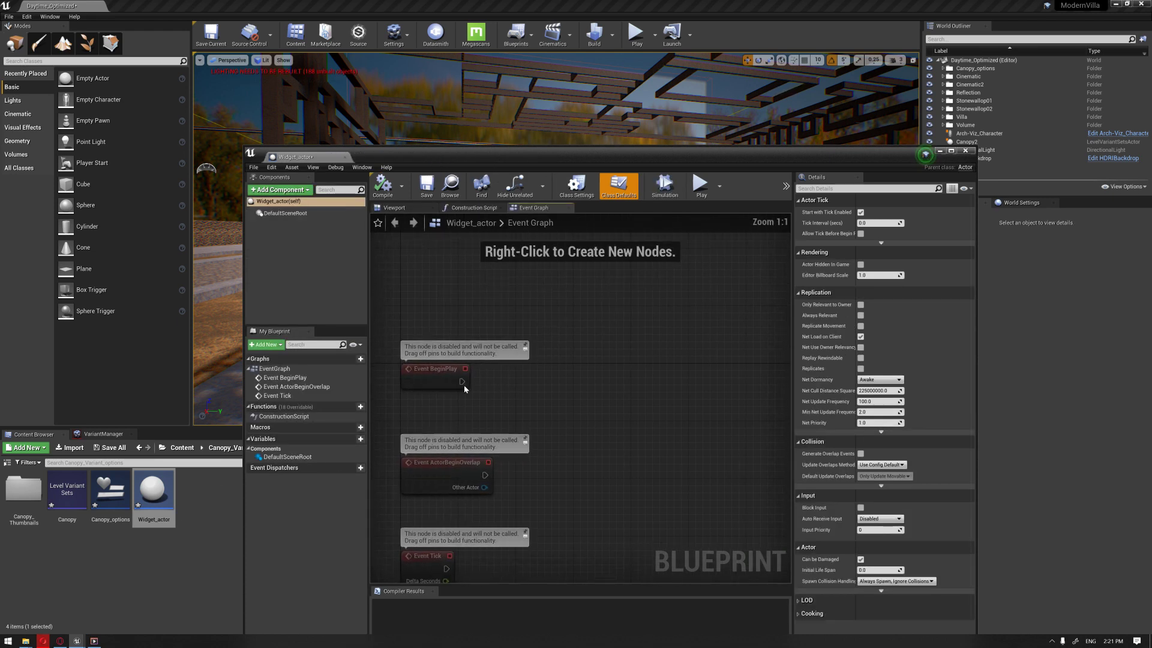
Step: Add a Create Widget node executed from Event BeginPlay and set its class to Canopy_options
drag(462, 382, 598, 361)
text(creat)
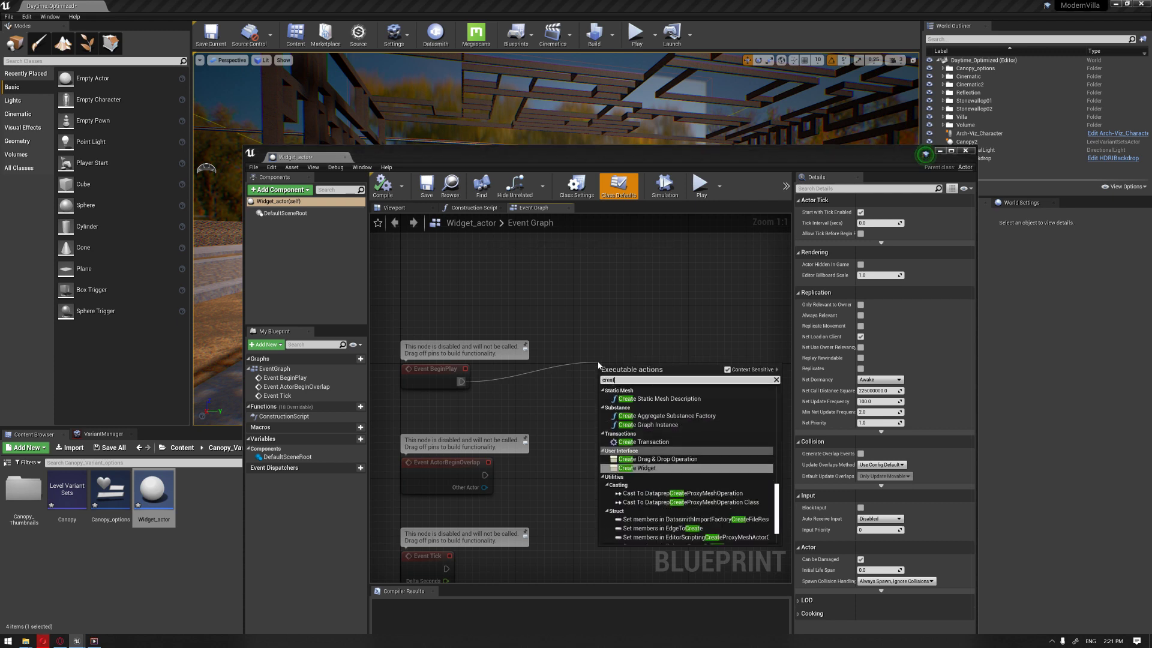
click(643, 470)
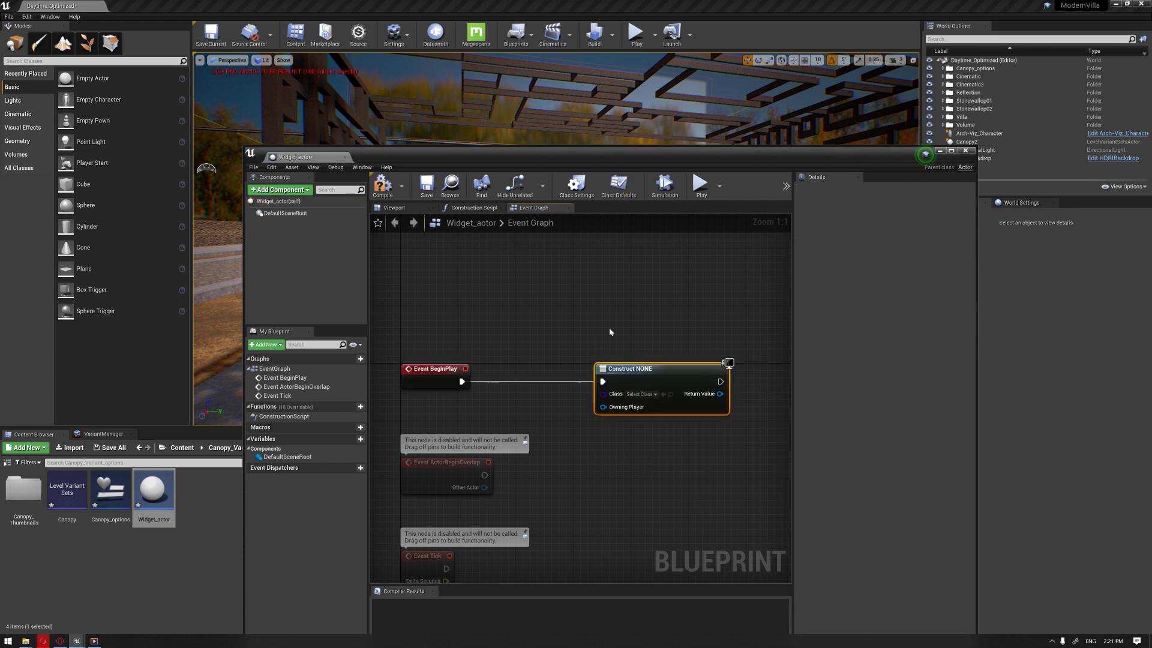
right_drag(607, 328, 542, 309)
click(578, 375)
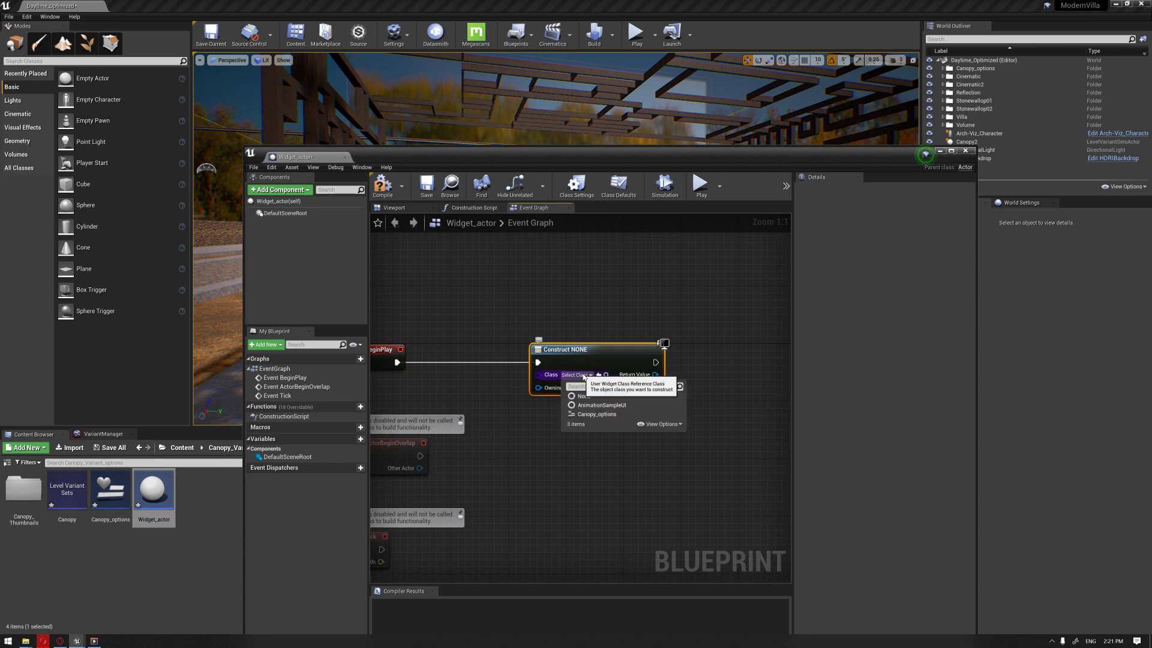
click(589, 414)
Step: Chain an Add to Viewport node after the widget creation, link Return Value to Target, and compile and close the Widget_actor blueprint
drag(596, 357, 655, 376)
text(ad)
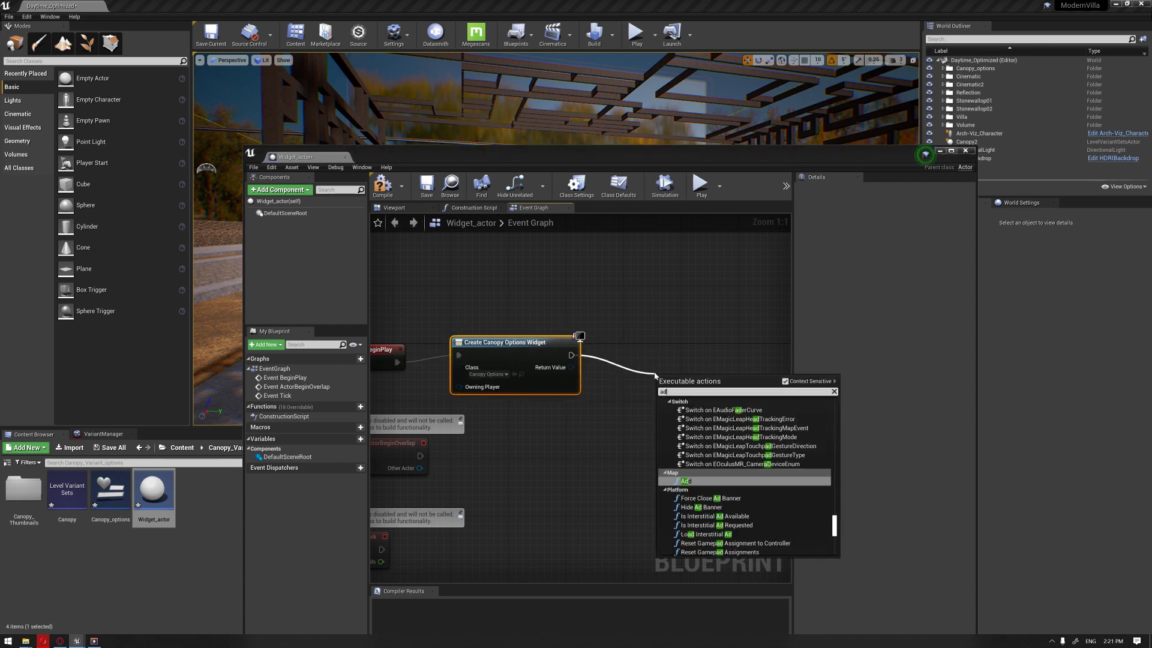
text(d to vie)
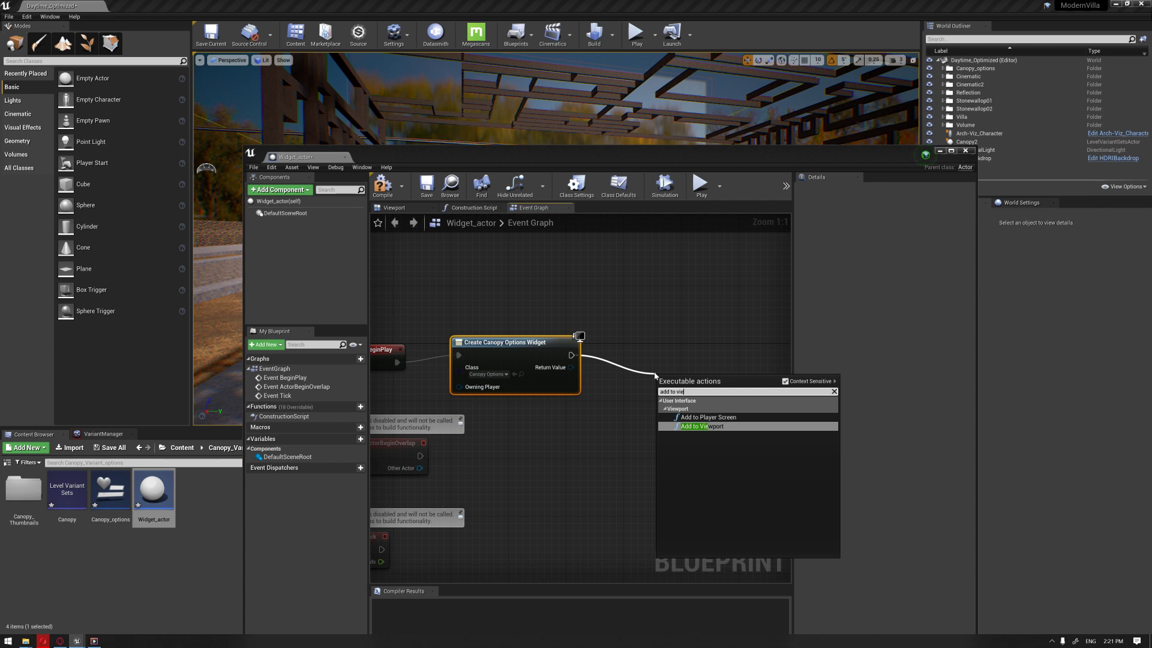
click(737, 432)
drag(571, 367, 660, 412)
click(383, 185)
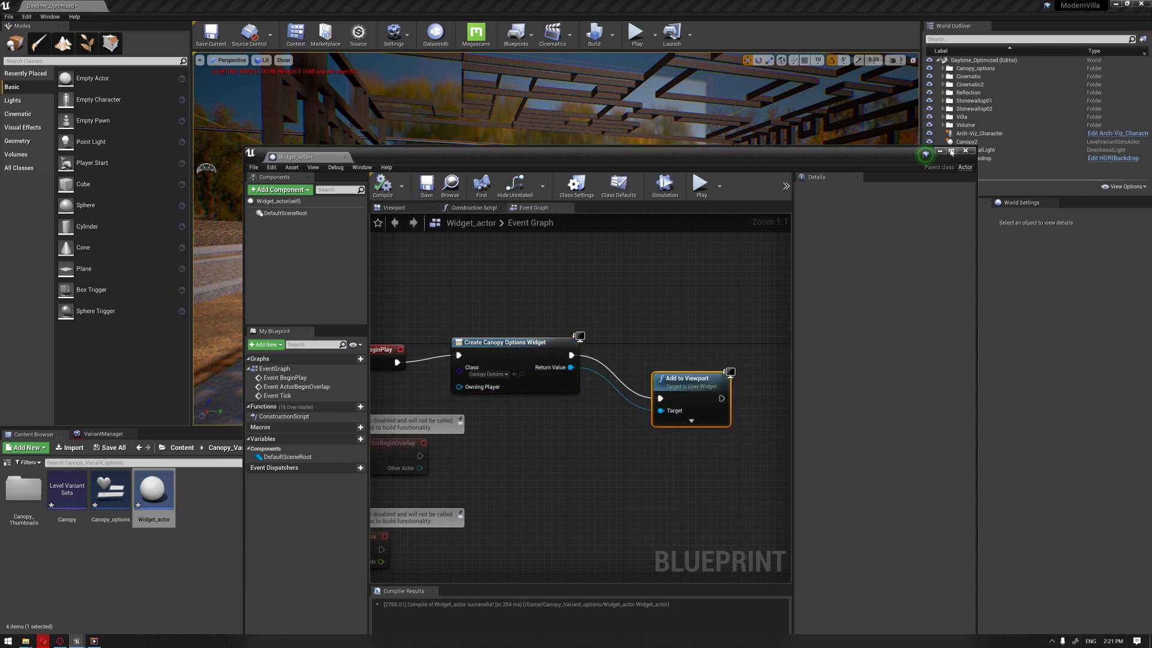
click(964, 152)
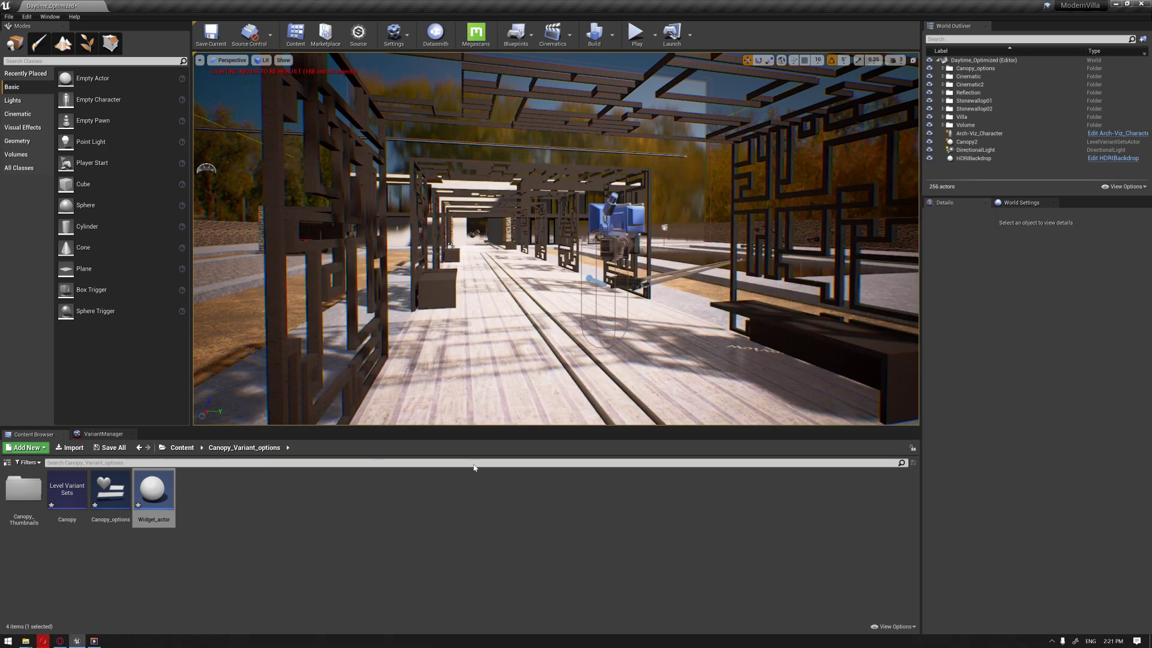
Step: Place the Widget_actor blueprint in the level on the wooden walkway beneath the canopy
scroll(511, 396, down, 3)
drag(156, 494, 538, 332)
right_drag(629, 303, 621, 286)
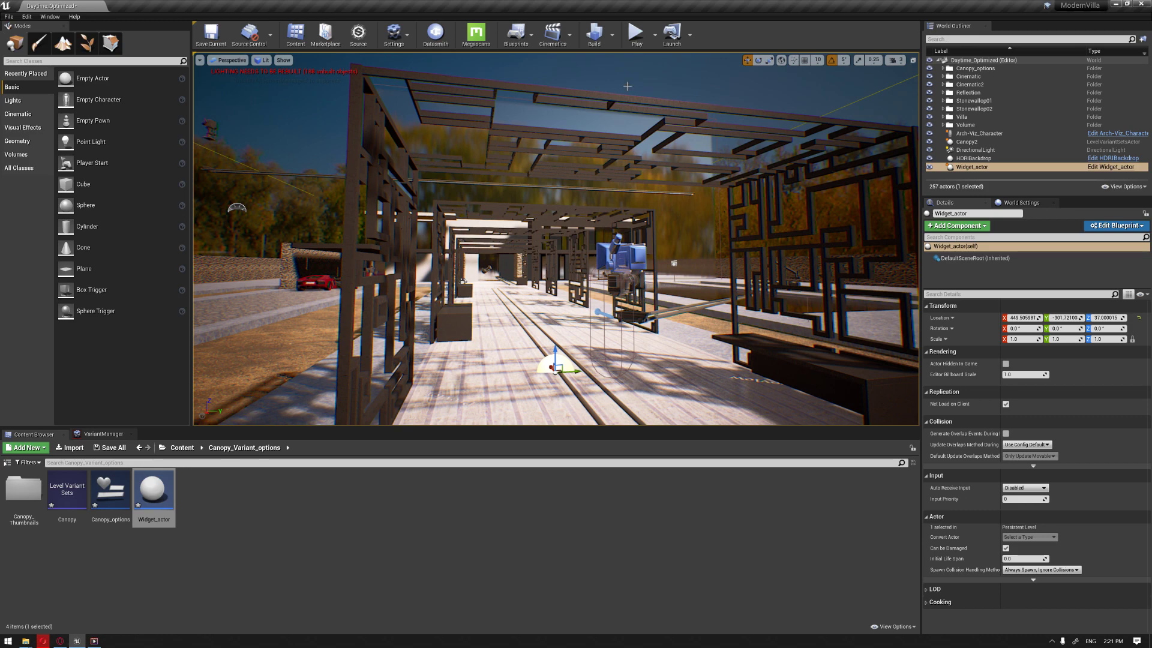
Step: Play the level to test walking and the Canopy Options buttons, and stop the play session
click(636, 33)
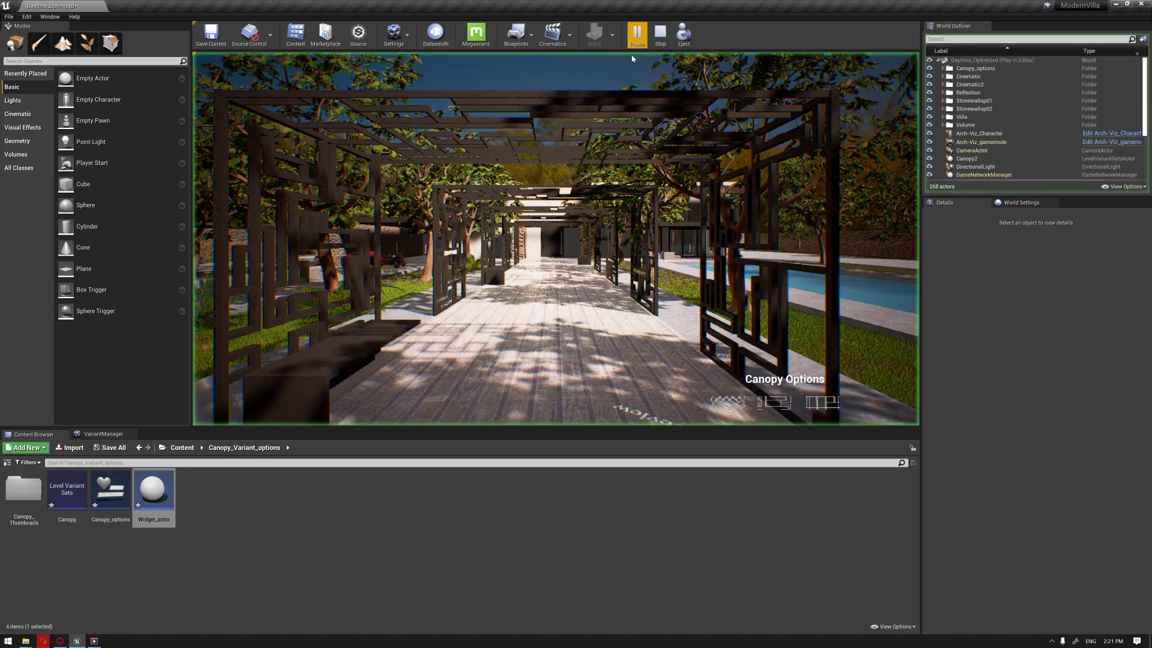
click(826, 405)
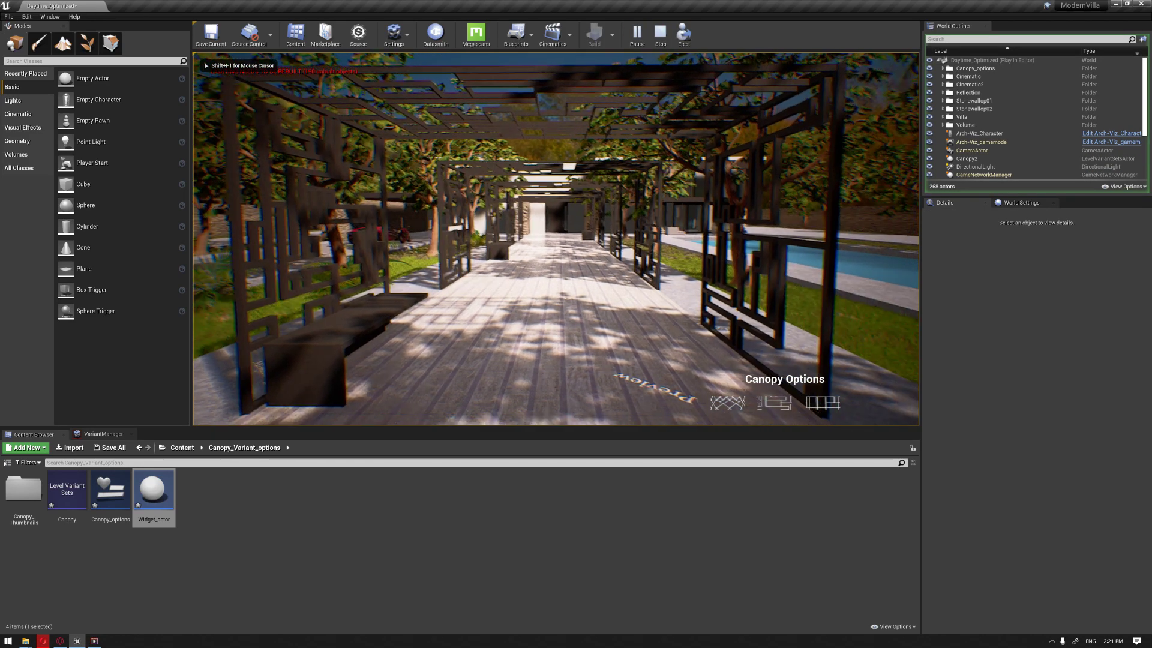
key(w)
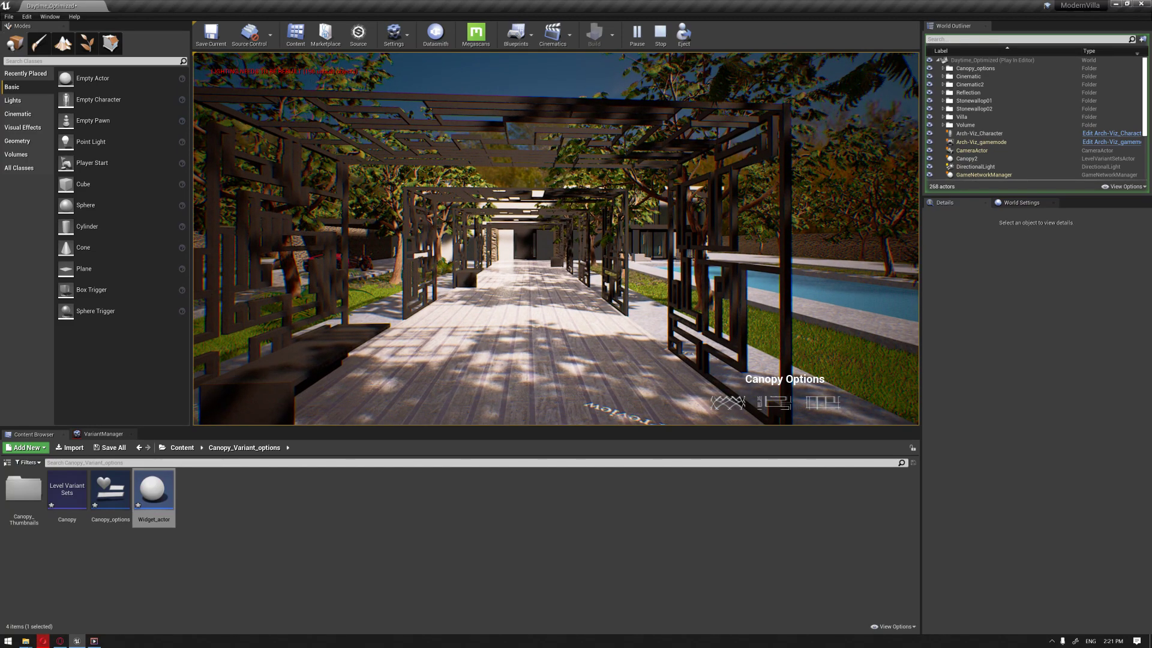
key(w)
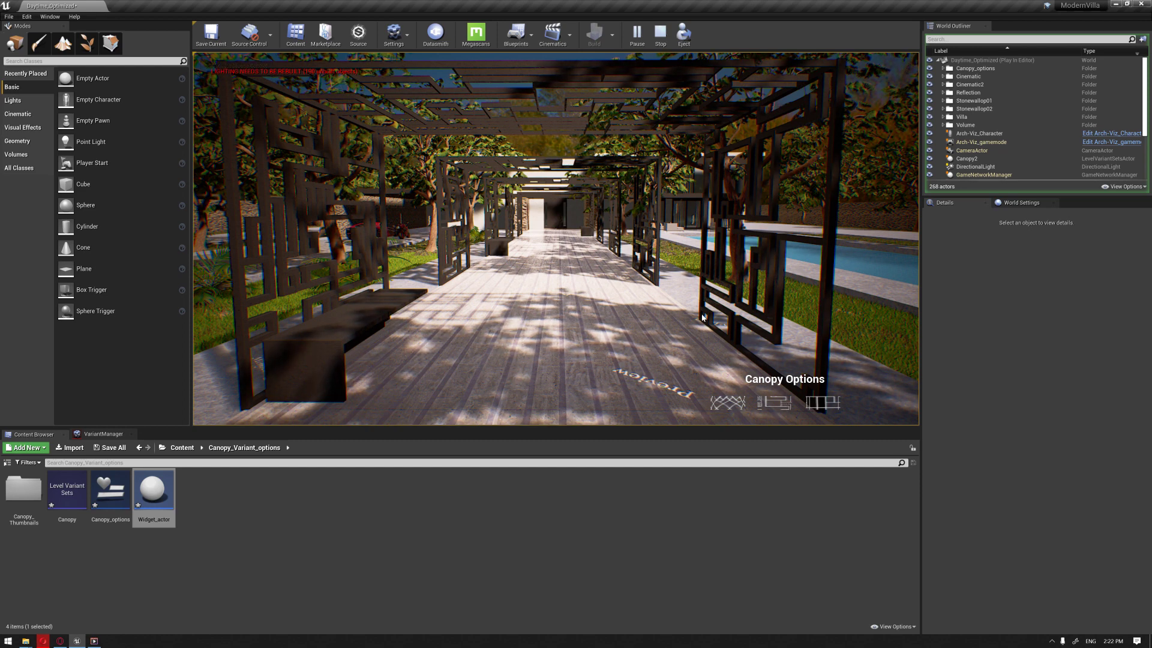
click(780, 405)
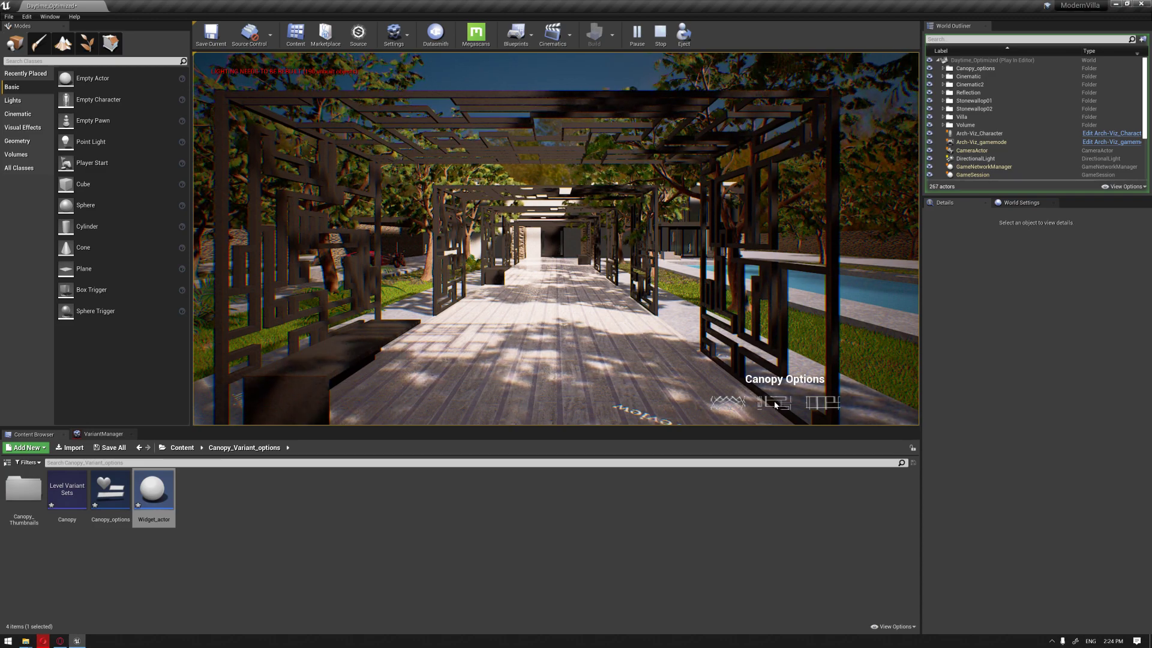
key(Escape)
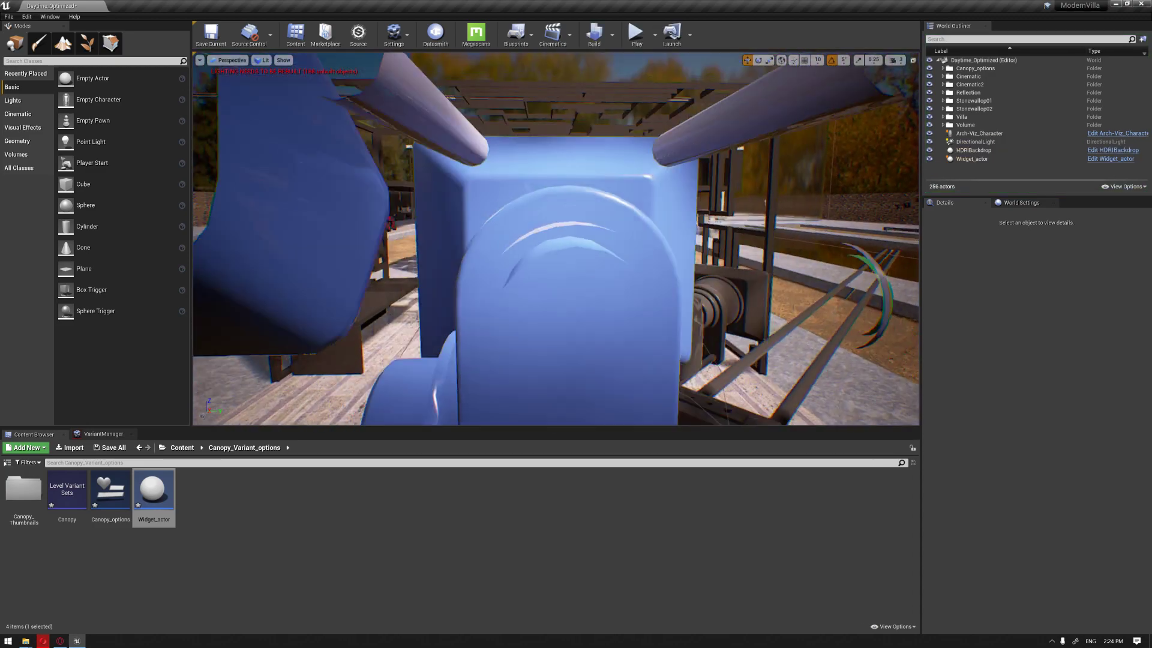
Step: Place the Canopy Level Variant Sets asset in the level on the walkway beneath the canopy
right_drag(556, 239, 564, 230)
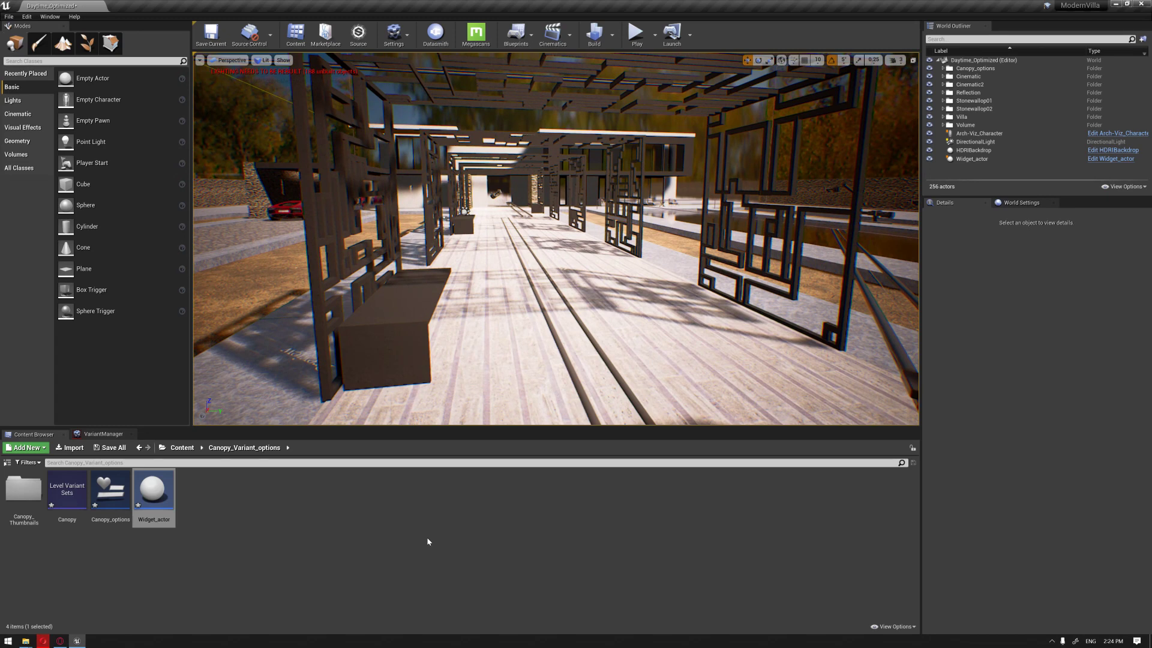
click(426, 540)
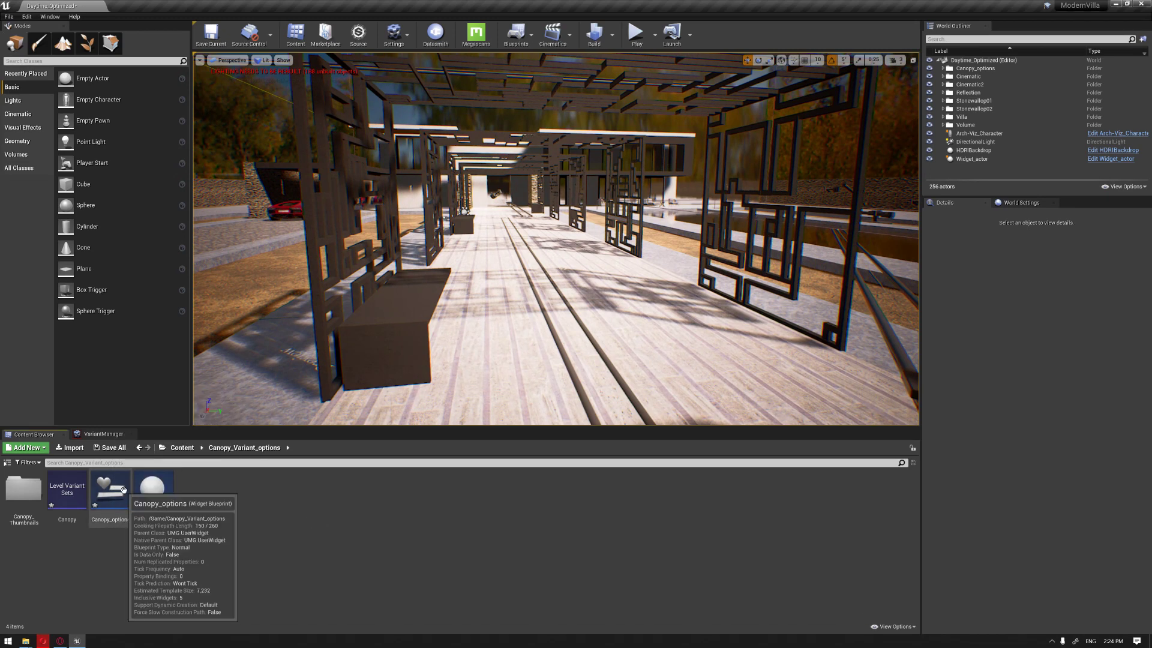
drag(67, 498, 515, 336)
right_drag(515, 336, 490, 339)
right_drag(636, 304, 524, 358)
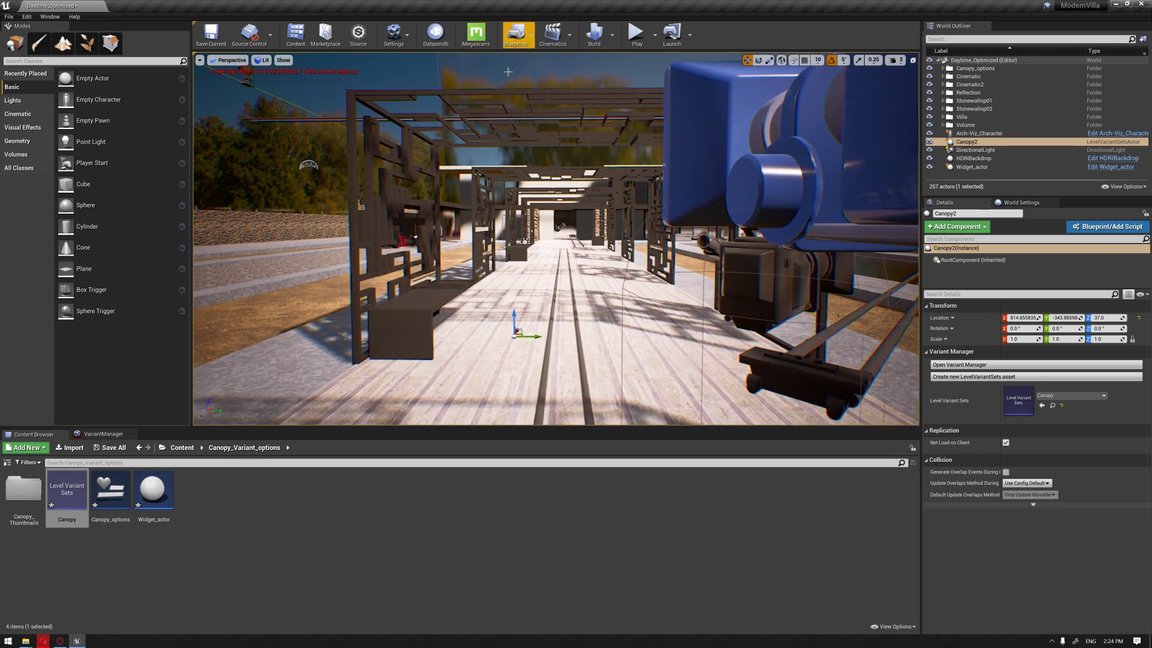
Step: Open the Level Blueprint and add a Set Show Mouse Cursor node after Event BeginPlay, with context-sensitive filtering off
click(525, 40)
click(553, 111)
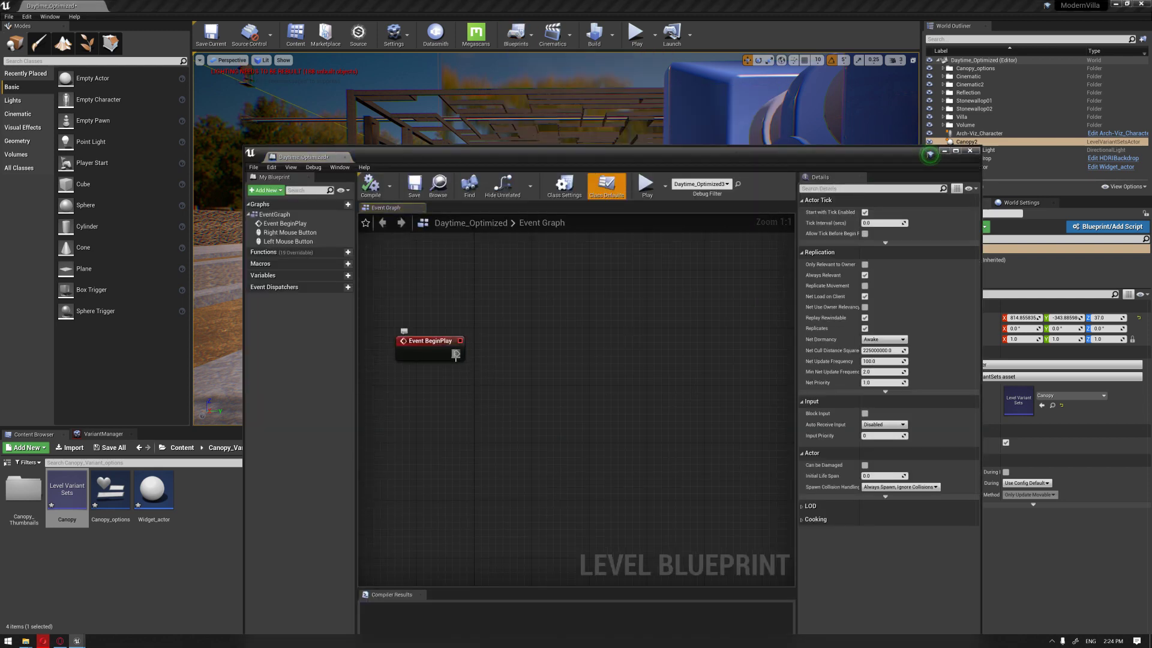
drag(456, 353, 551, 362)
text(s)
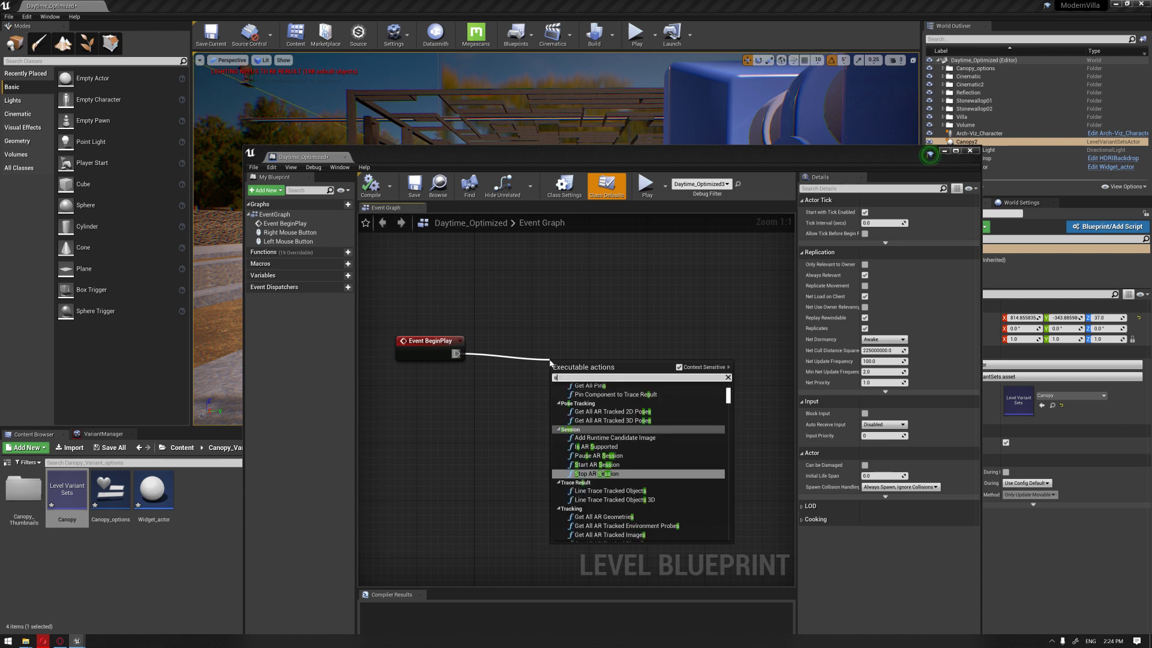
text(how mo)
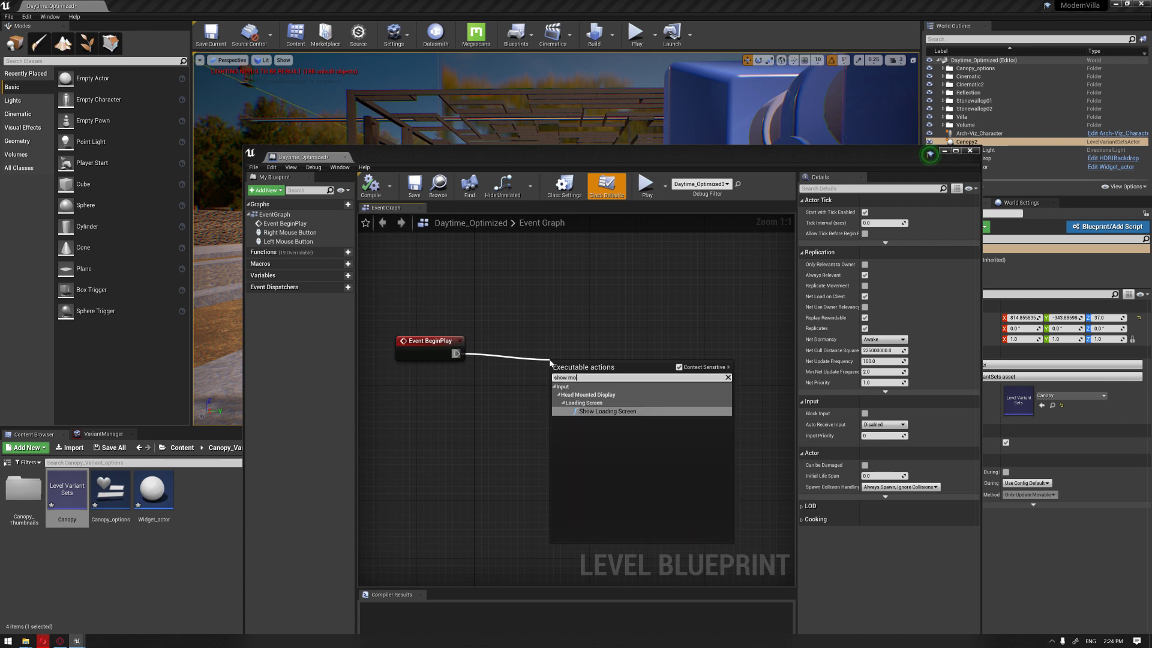
text(us)
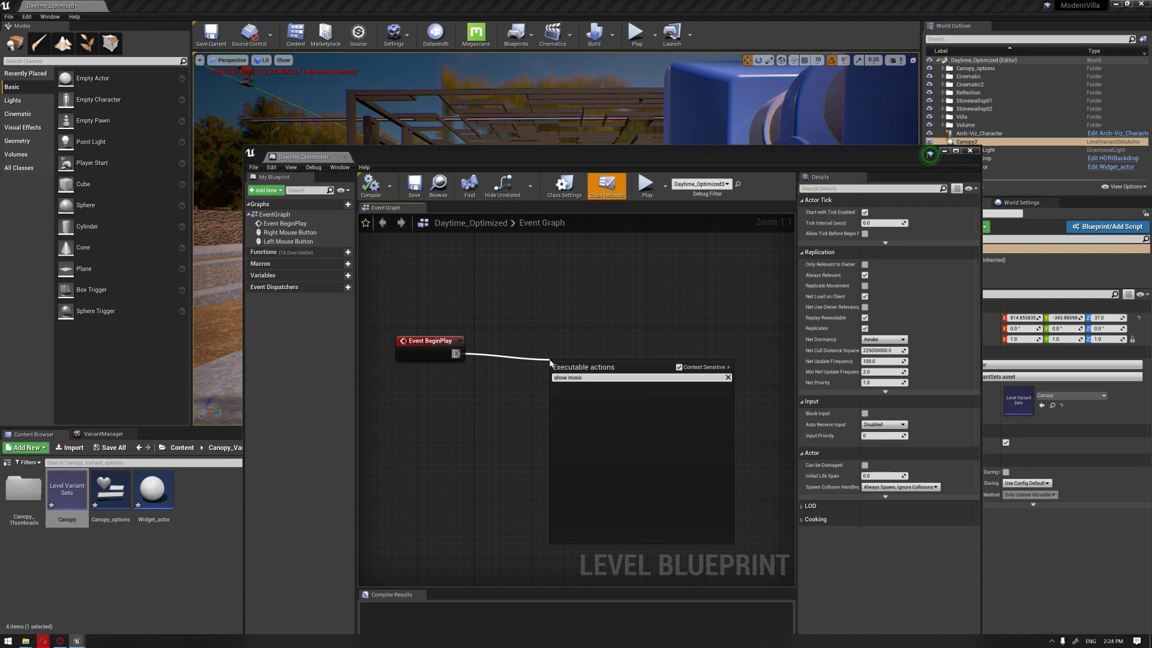
click(679, 367)
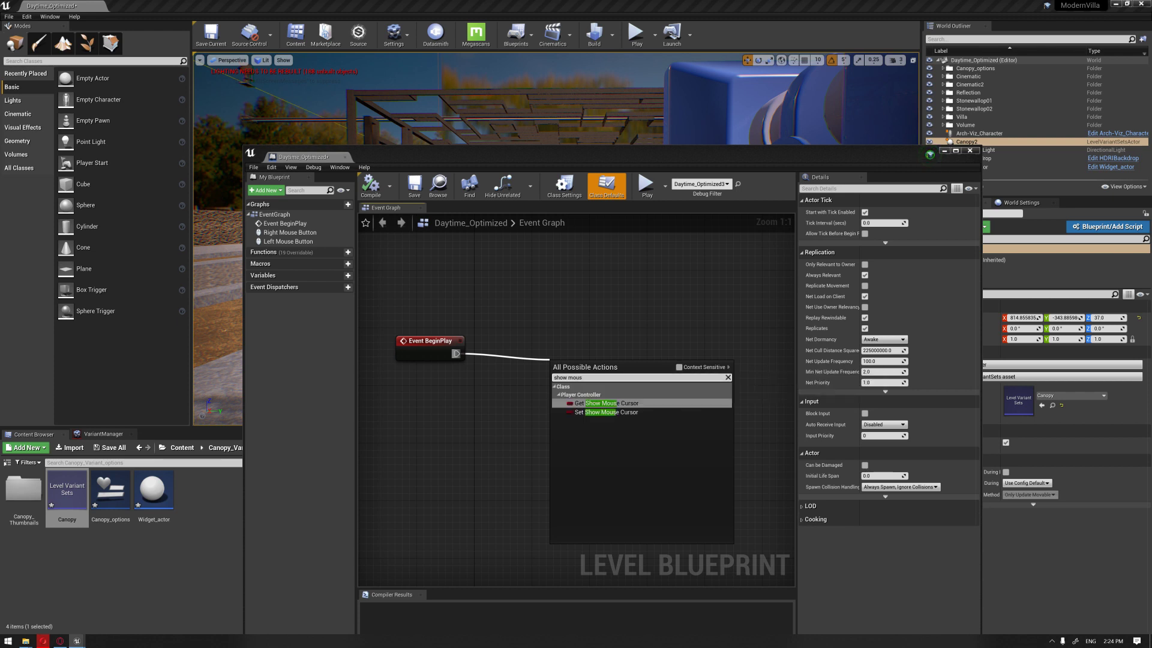
click(628, 415)
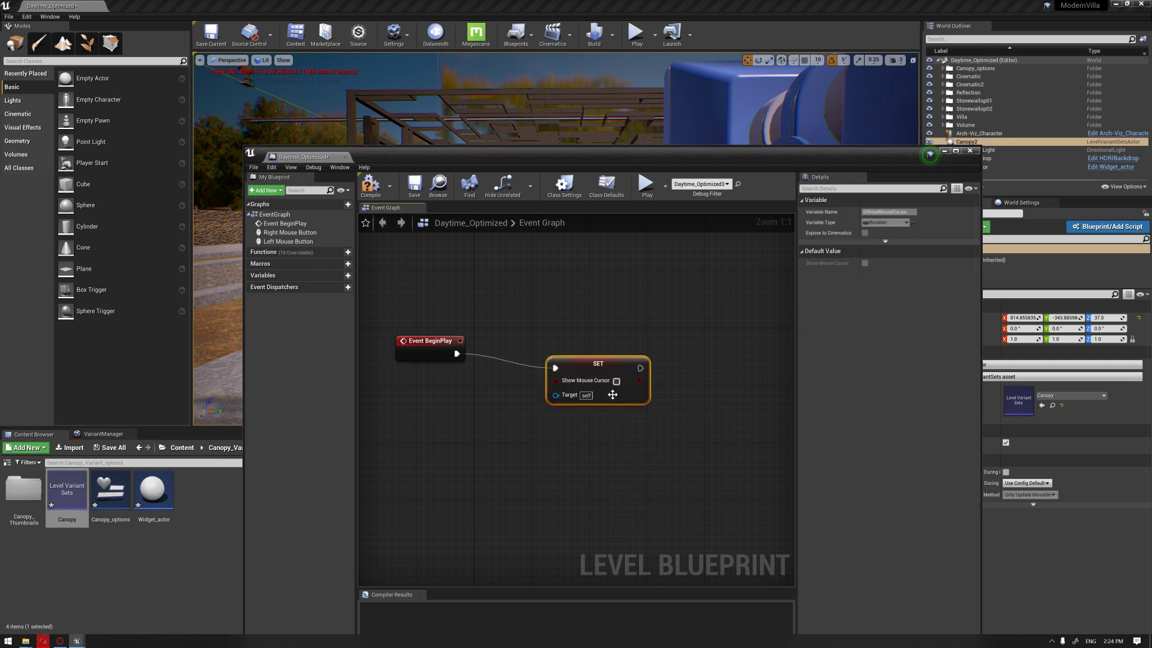
Step: Feed the SET node's Target from a Get Player Controller node, enable Show Mouse Cursor, and minimize the Level Blueprint window
drag(603, 367, 645, 332)
scroll(600, 358, up, 1)
right_drag(624, 393, 648, 420)
drag(621, 386, 531, 435)
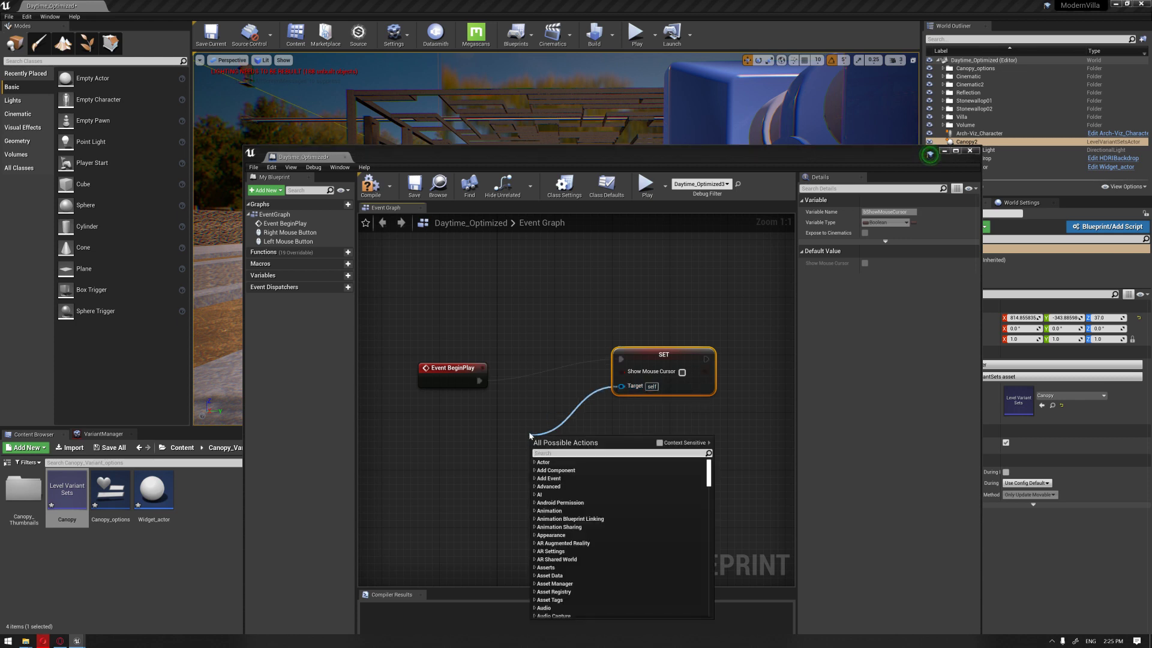
text(get player)
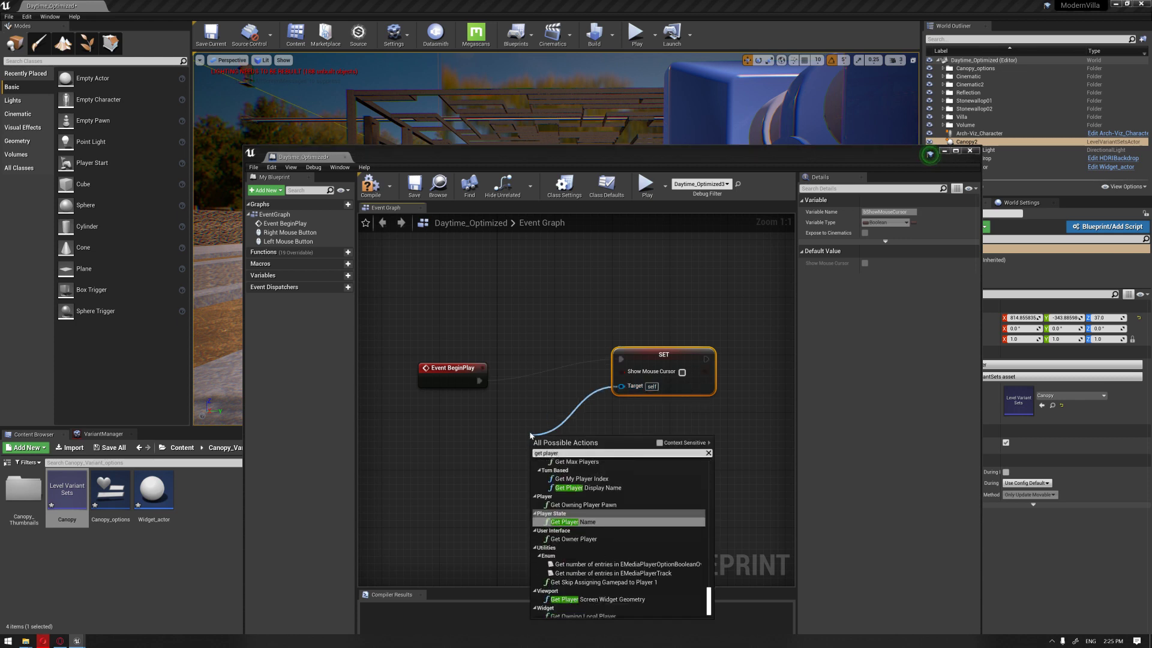
text( contr)
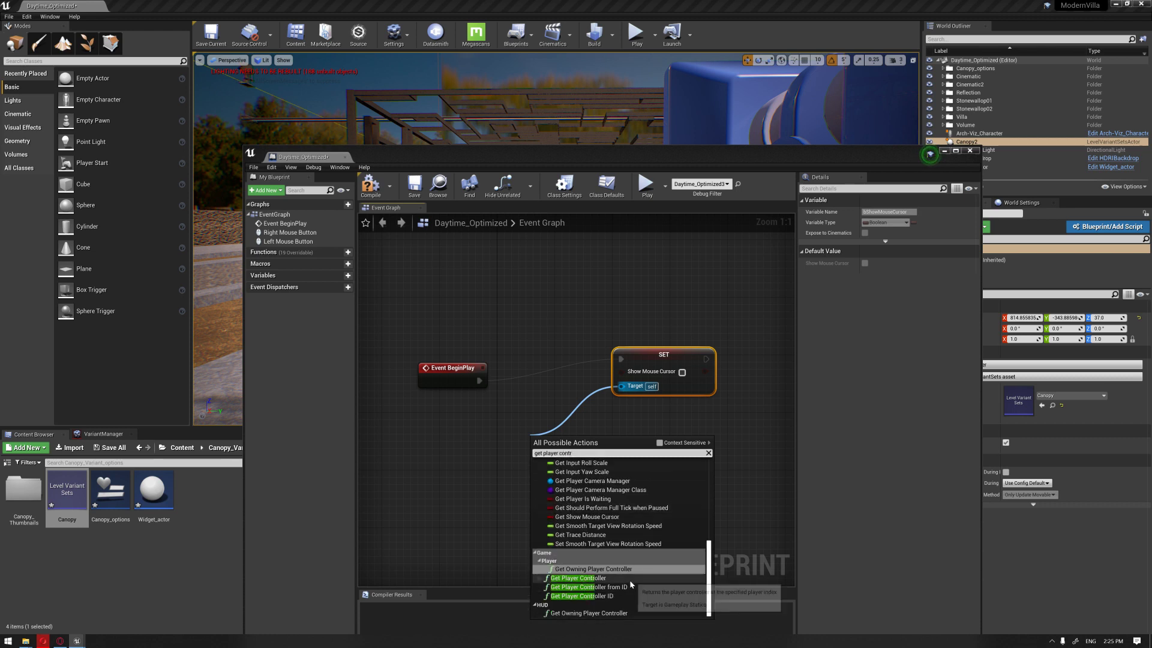
click(629, 578)
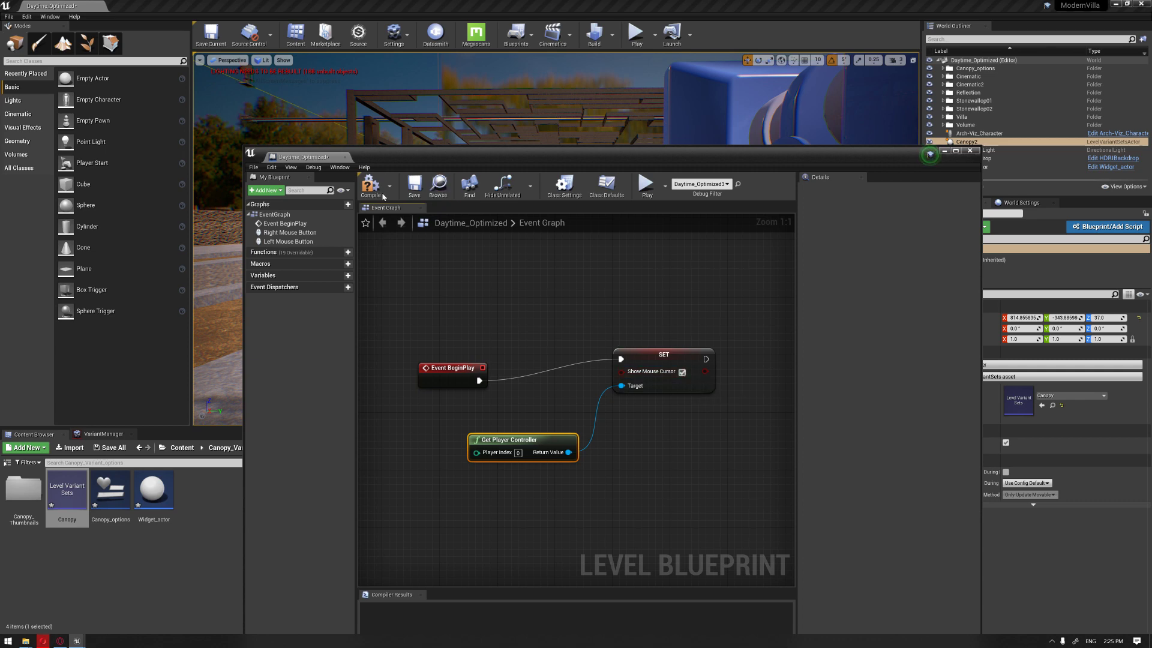
click(944, 150)
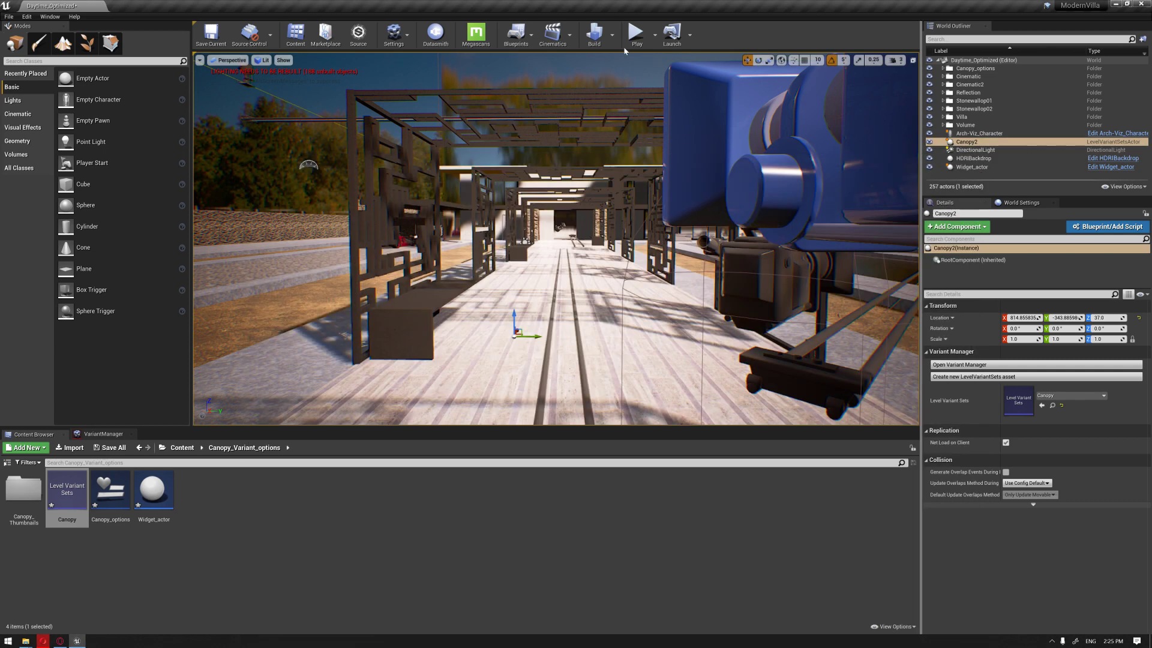
Step: Play the level, switch the canopy with each of the three Canopy Options buttons, and stop the play session
click(636, 33)
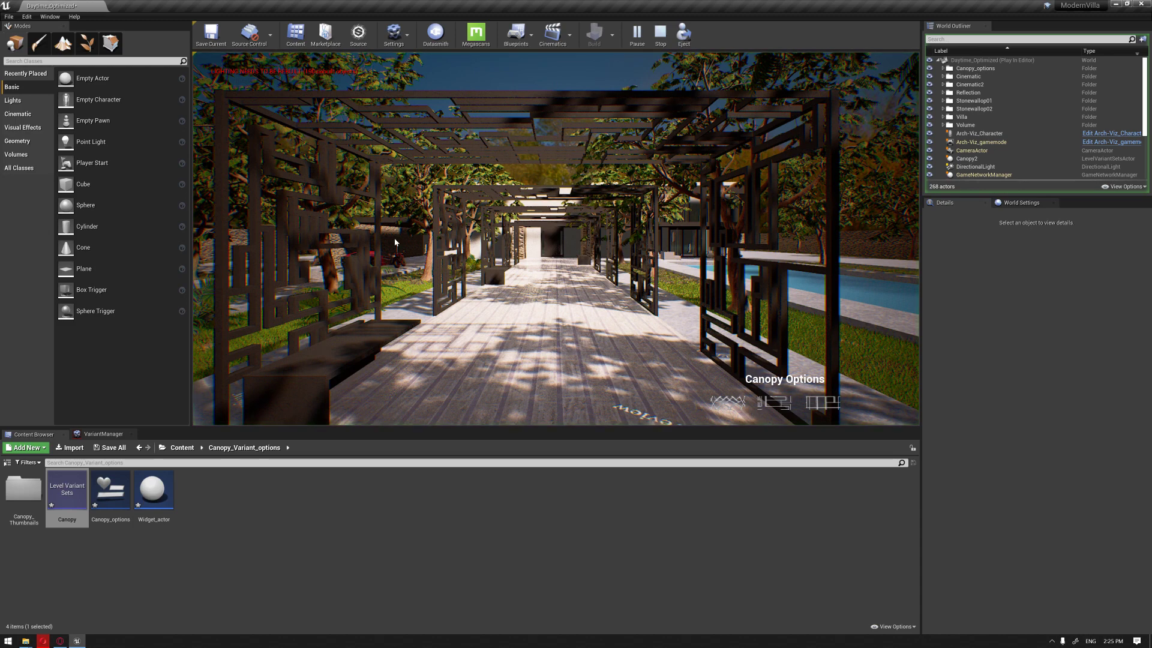
drag(609, 239, 603, 237)
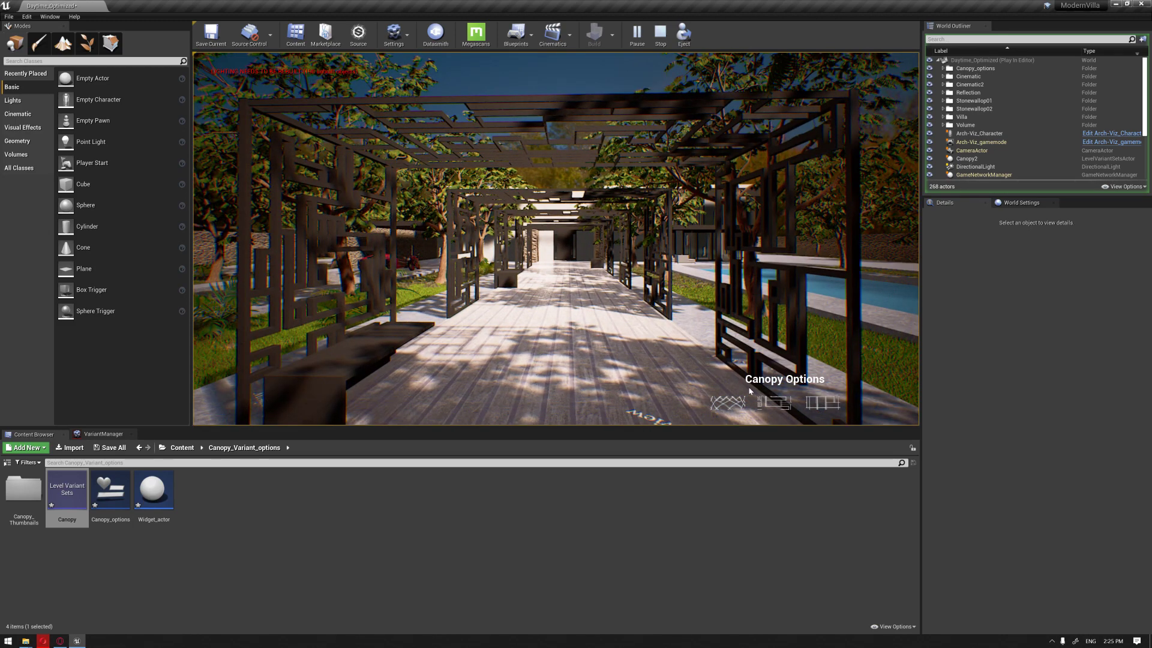
click(816, 405)
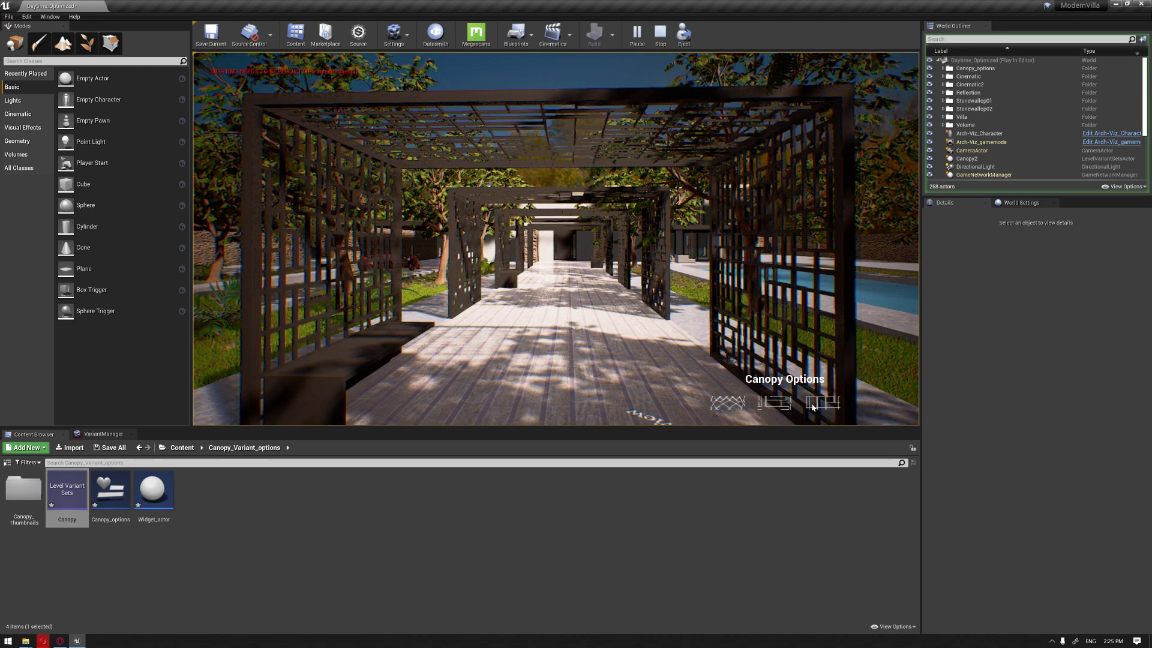
click(779, 405)
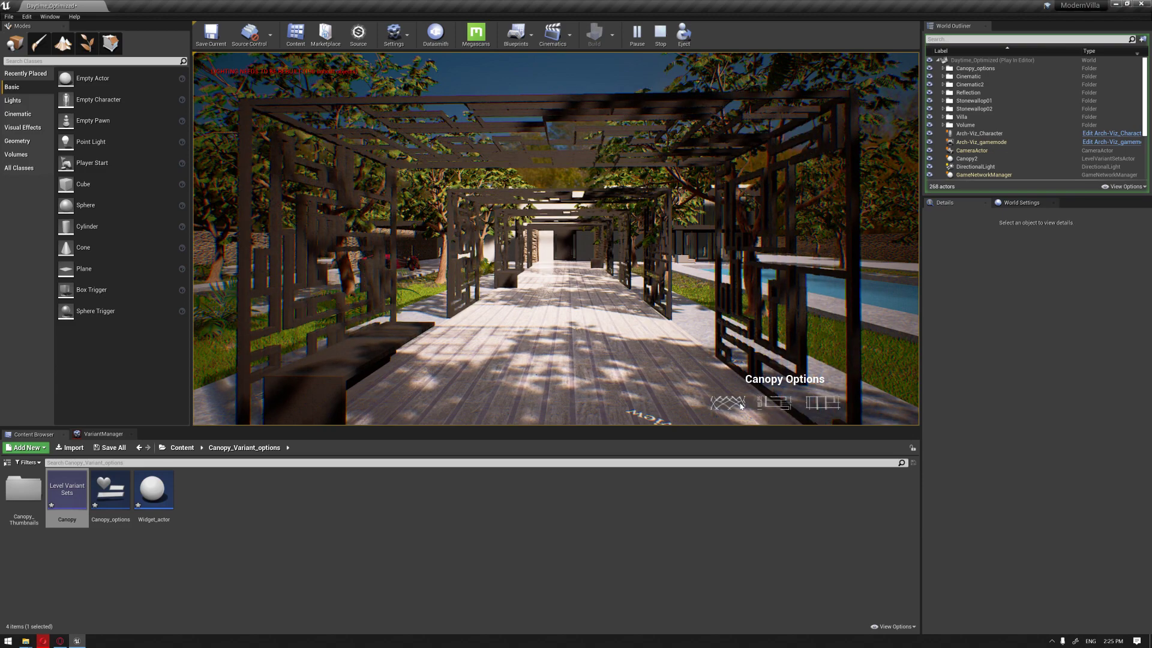
click(741, 407)
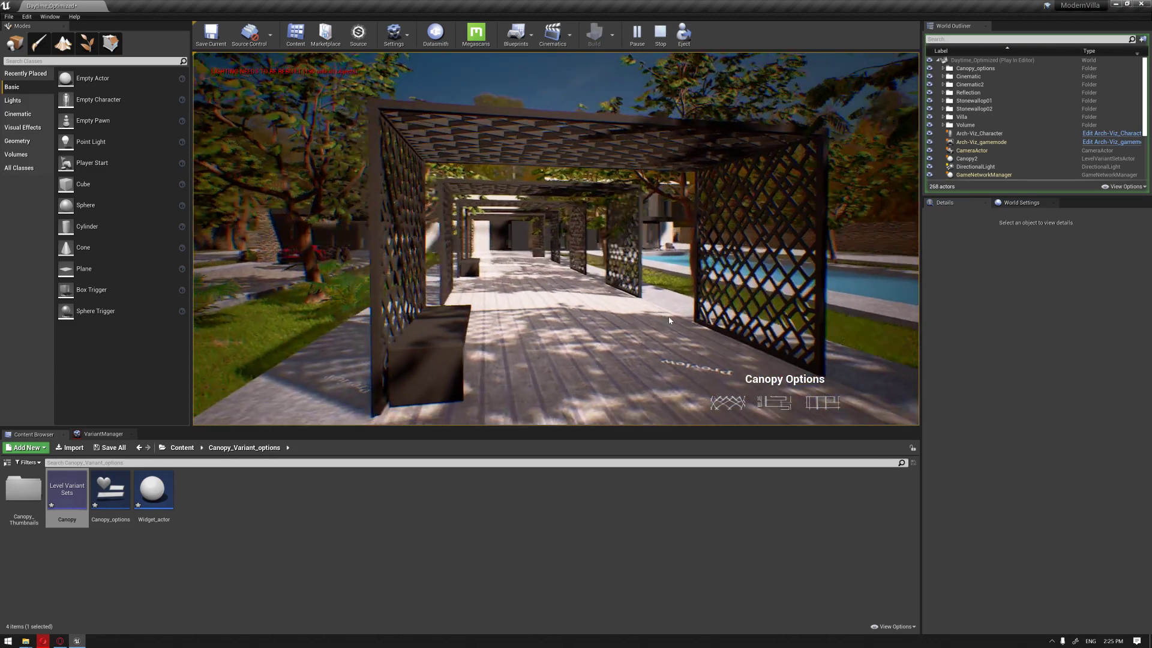
key(a)
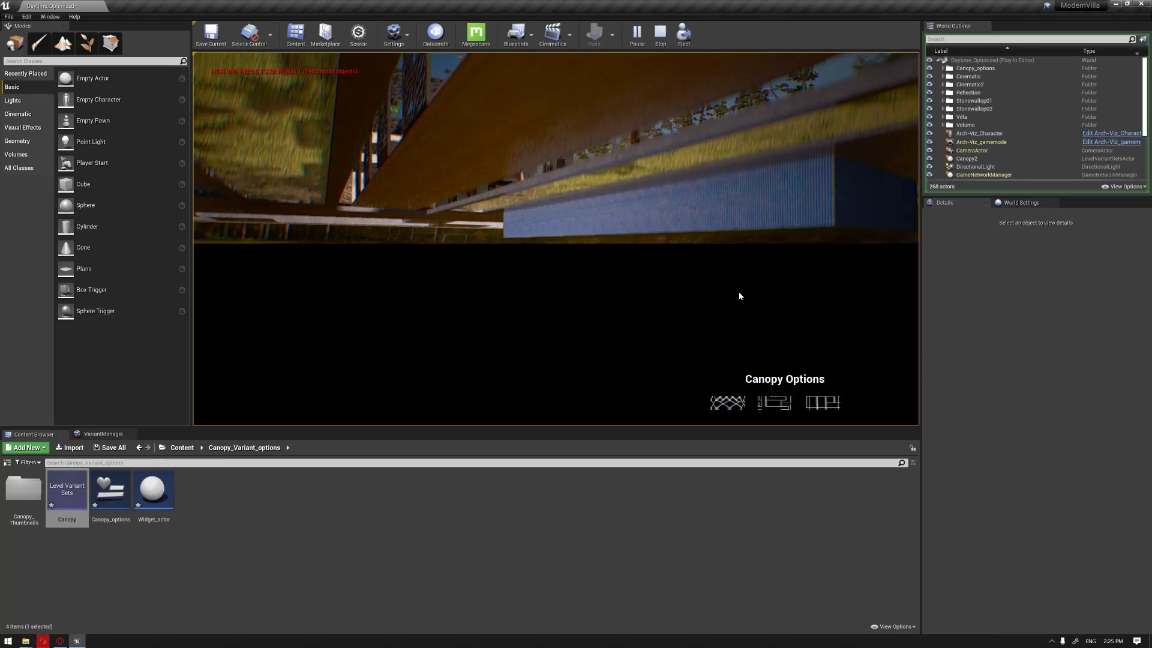
key(Escape)
right_drag(712, 285, 651, 369)
key(w)
right_drag(618, 324, 572, 339)
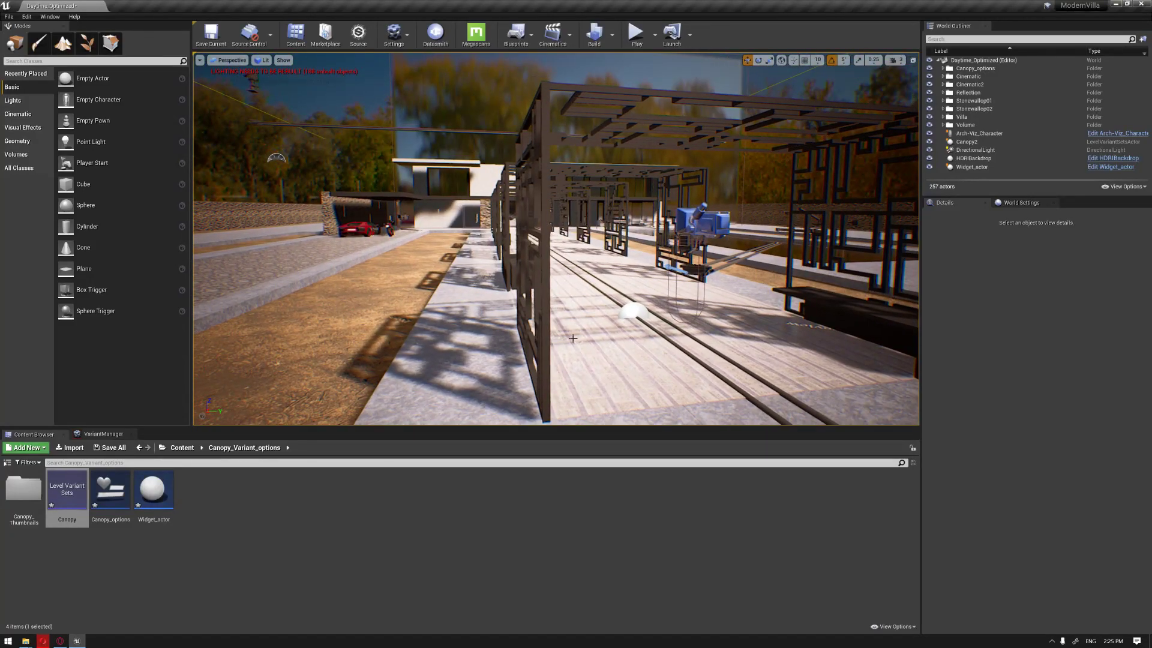
Step: Open the static mesh of the pavement beside the canopy, set its Collision Complexity to Use Complex Collision As Simple, and save the asset
click(458, 350)
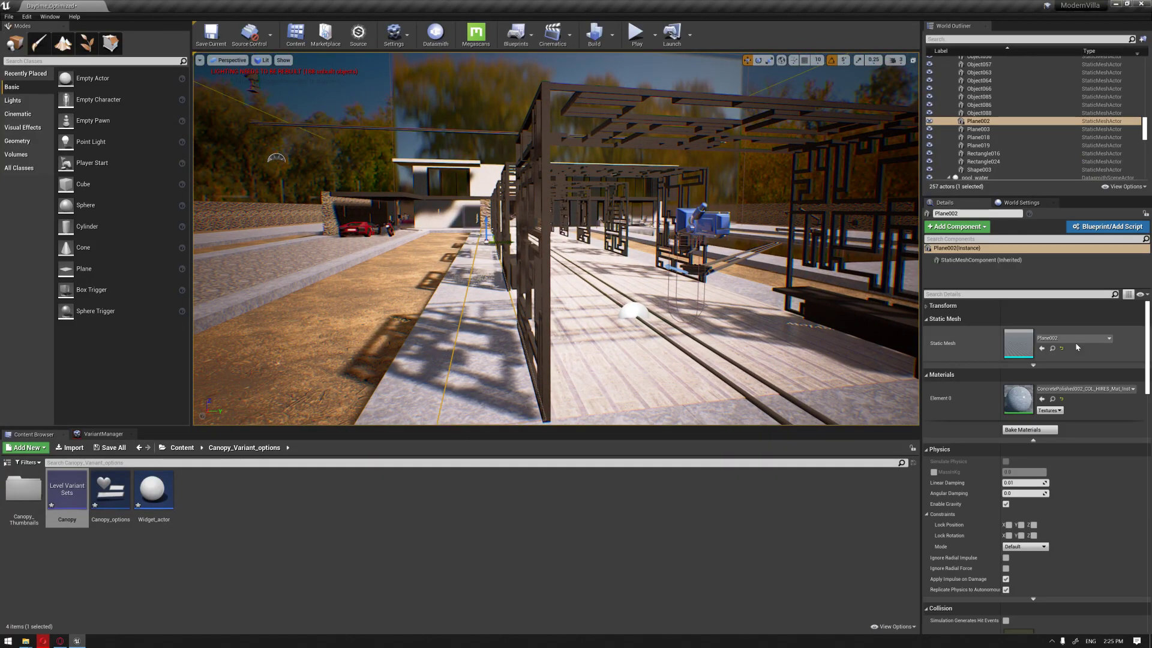
double_click(1018, 343)
scroll(926, 383, down, 10)
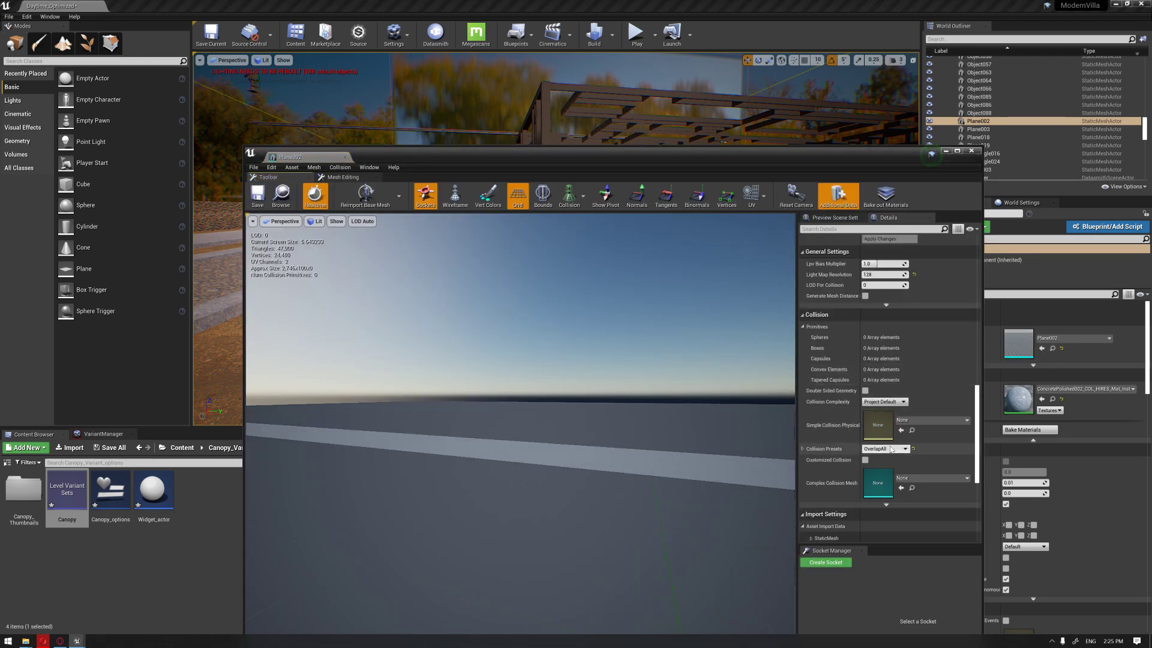
scroll(912, 384, down, 4)
scroll(903, 381, up, 2)
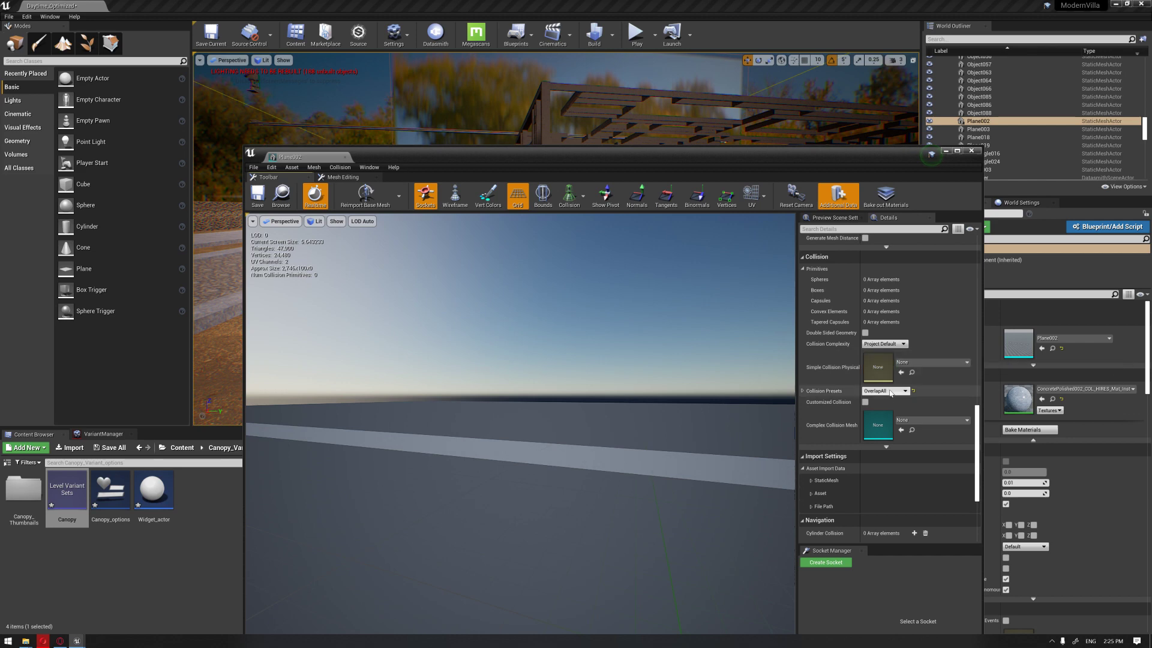
click(884, 344)
click(896, 369)
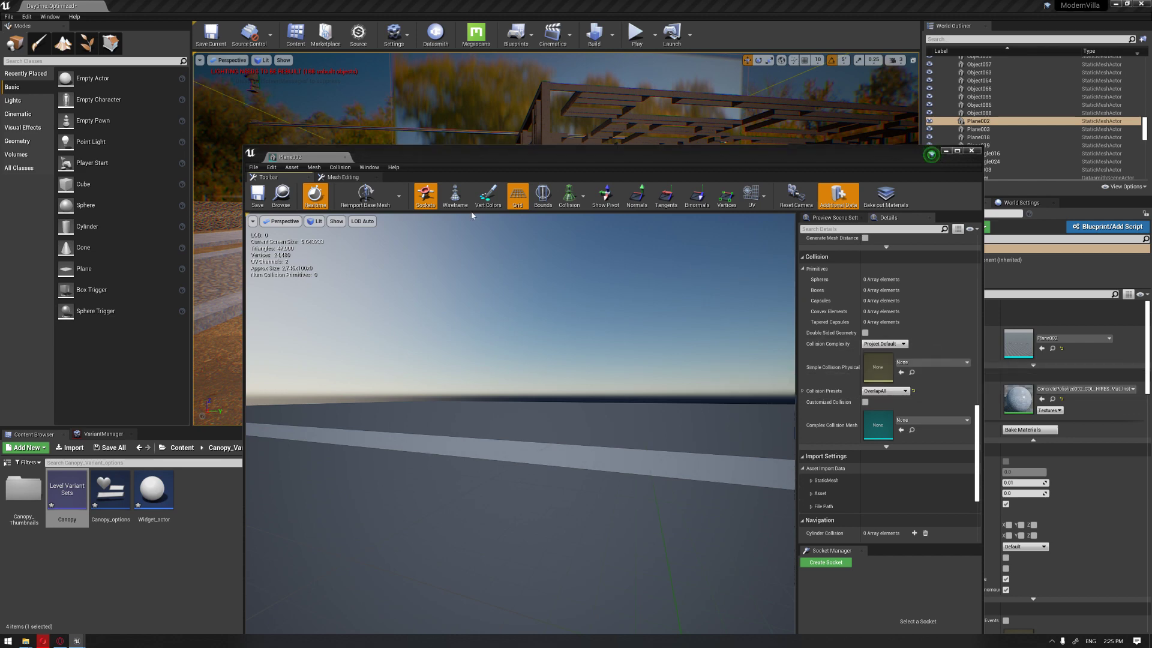
click(258, 201)
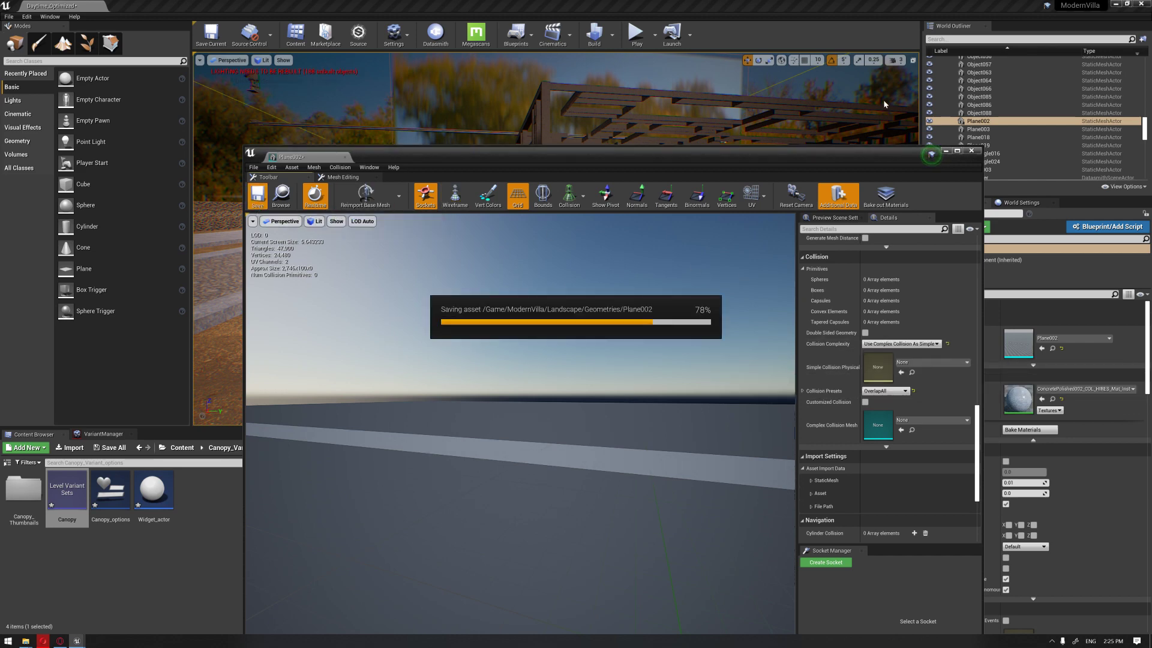
click(971, 151)
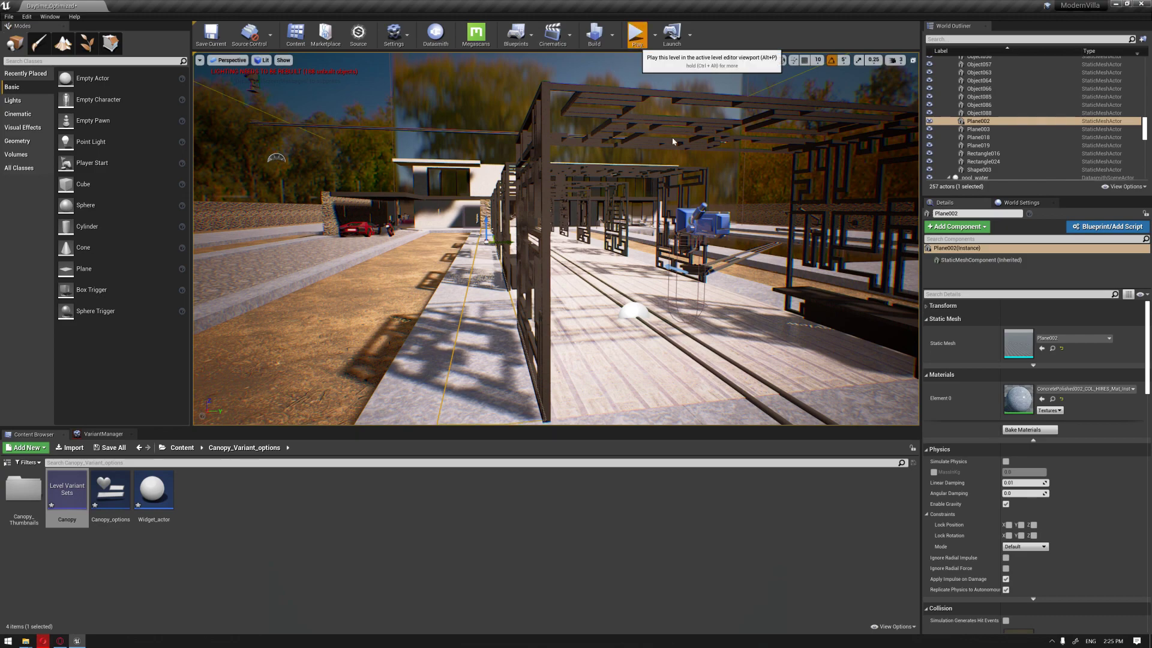
Step: Play the level, walk up to the canopy, cycle twice through the Canopy Options buttons, and stop playing
click(636, 34)
drag(649, 280, 730, 243)
key(a)
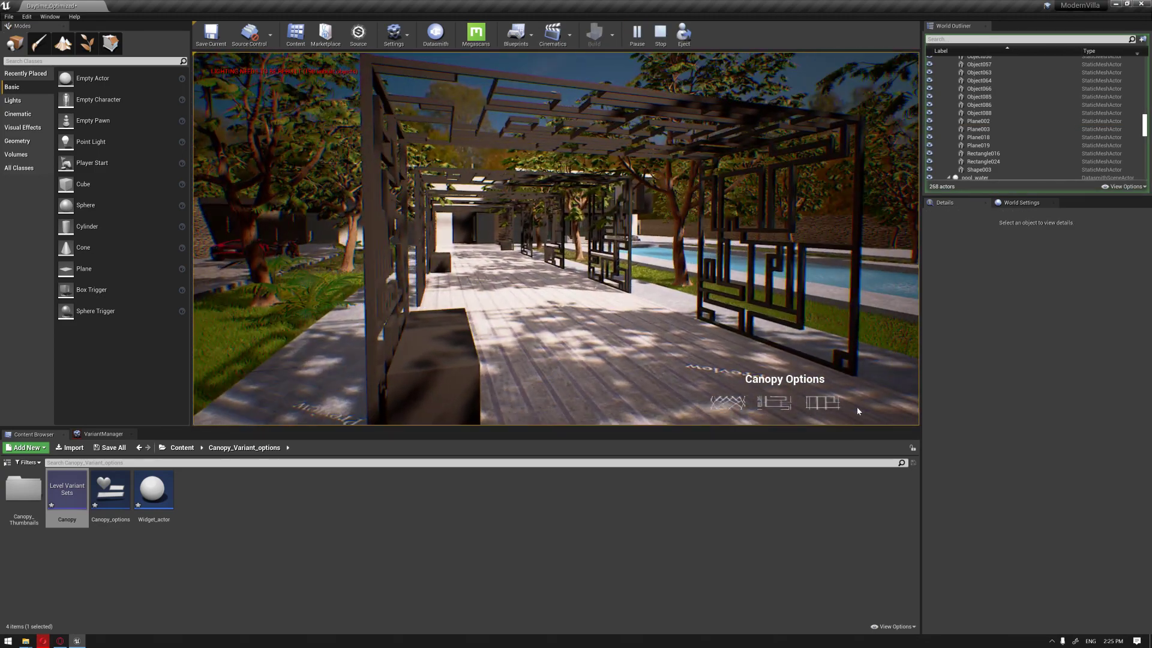
click(817, 406)
click(786, 408)
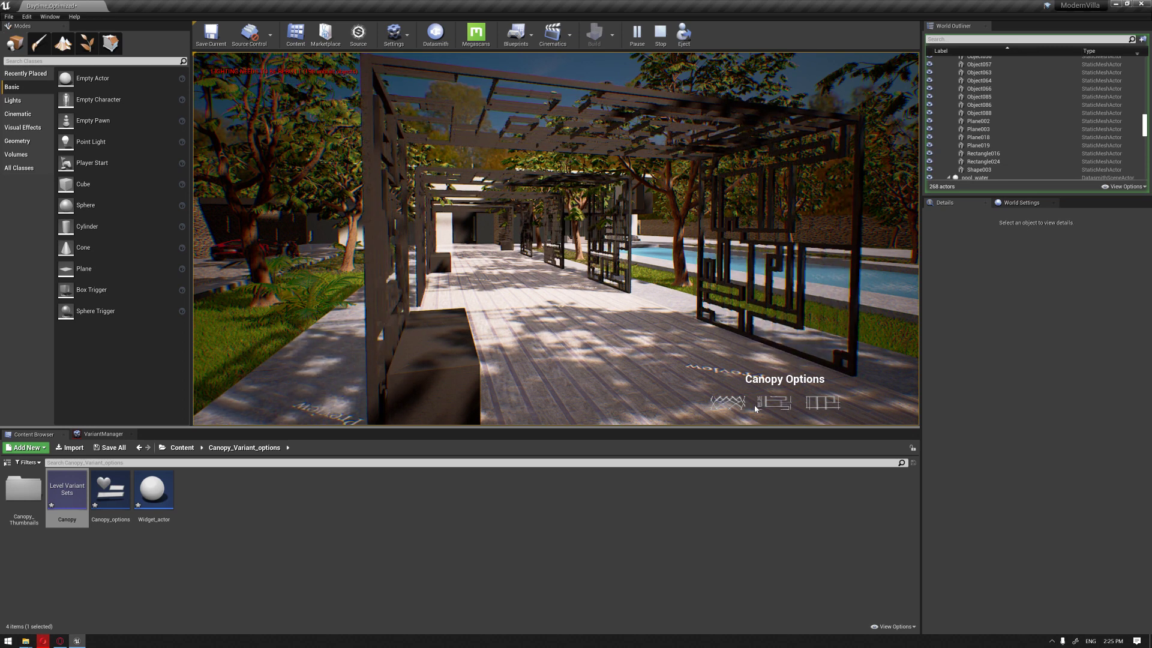
click(743, 406)
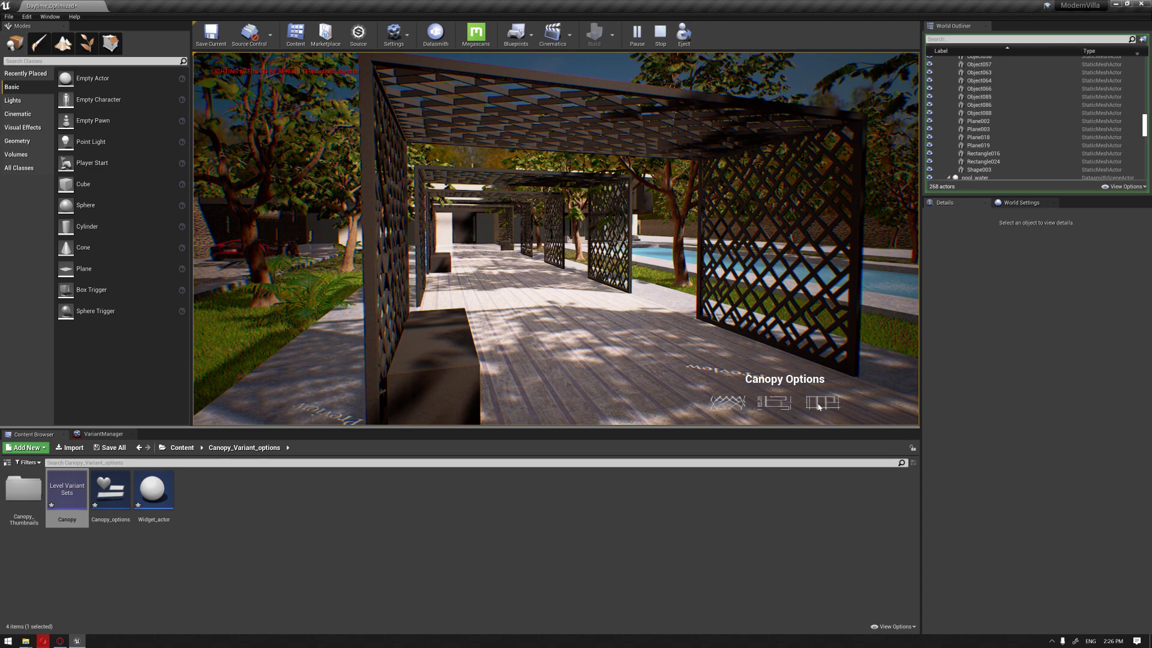
click(818, 407)
click(779, 412)
click(740, 412)
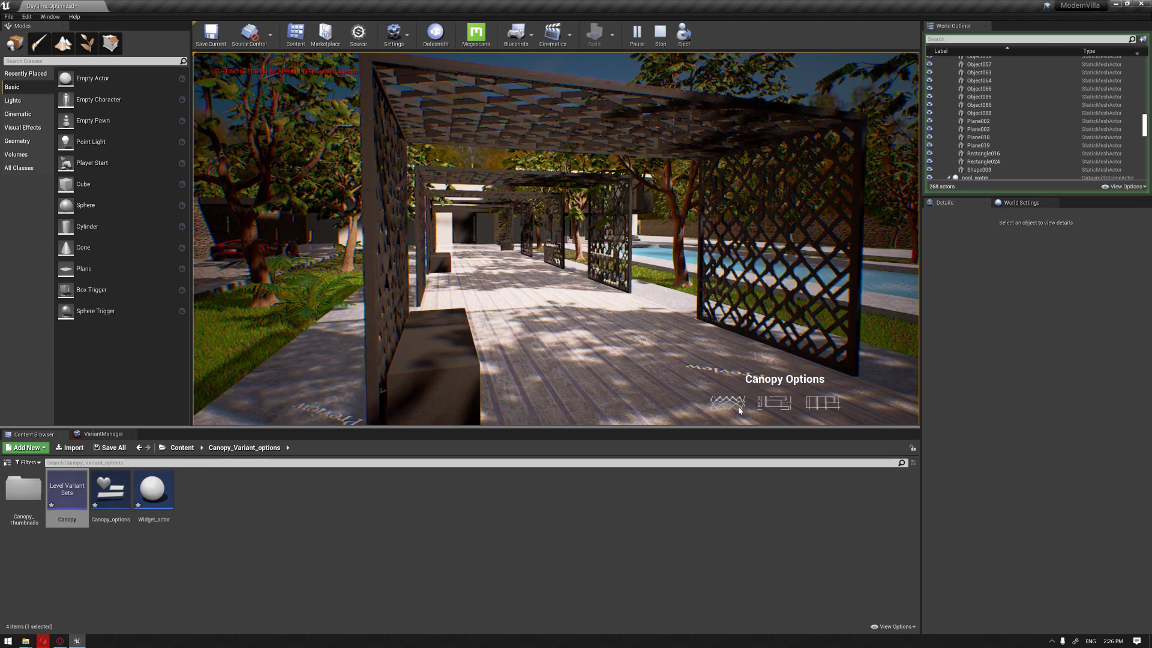
key(Escape)
Step: Move the viewport camera to look along the walkway beneath the canopy toward the villa
key(s)
right_drag(600, 288, 605, 300)
key(d)
drag(164, 514, 442, 372)
key(w)
mouse_move(442, 371)
right_down()
mouse_move(423, 370)
mouse_move(430, 378)
right_up()
key(a)
right_drag(564, 323, 579, 315)
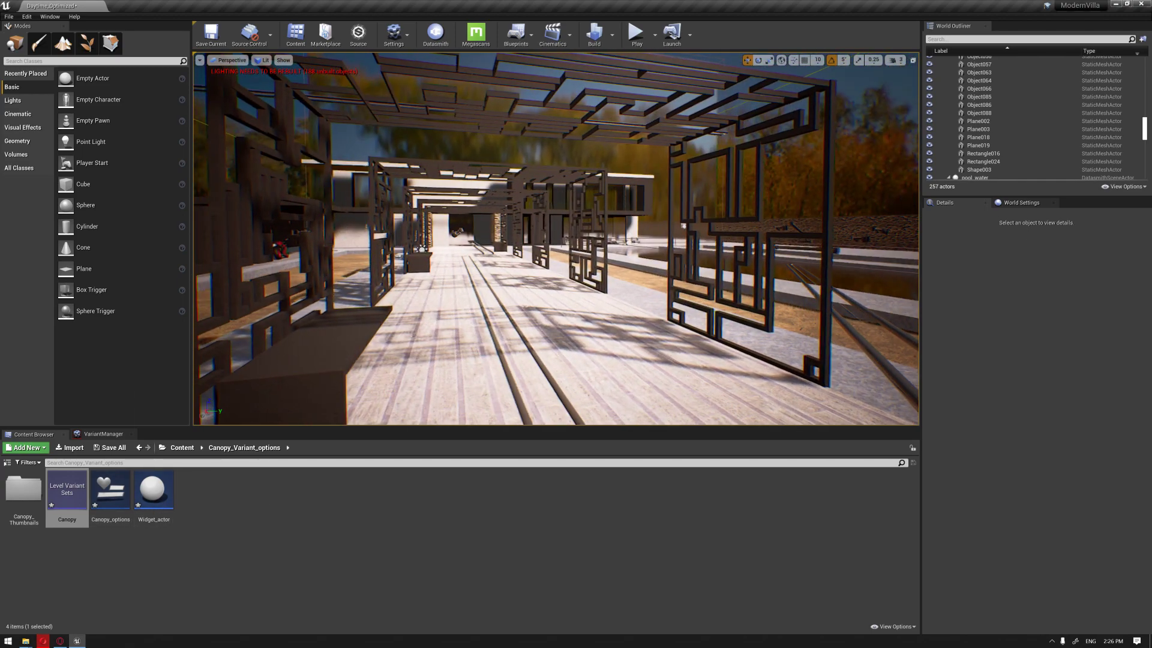
Step: Open the Canopy_options widget, examine the placement of its title and three buttons on the canvas, and close it
click(395, 564)
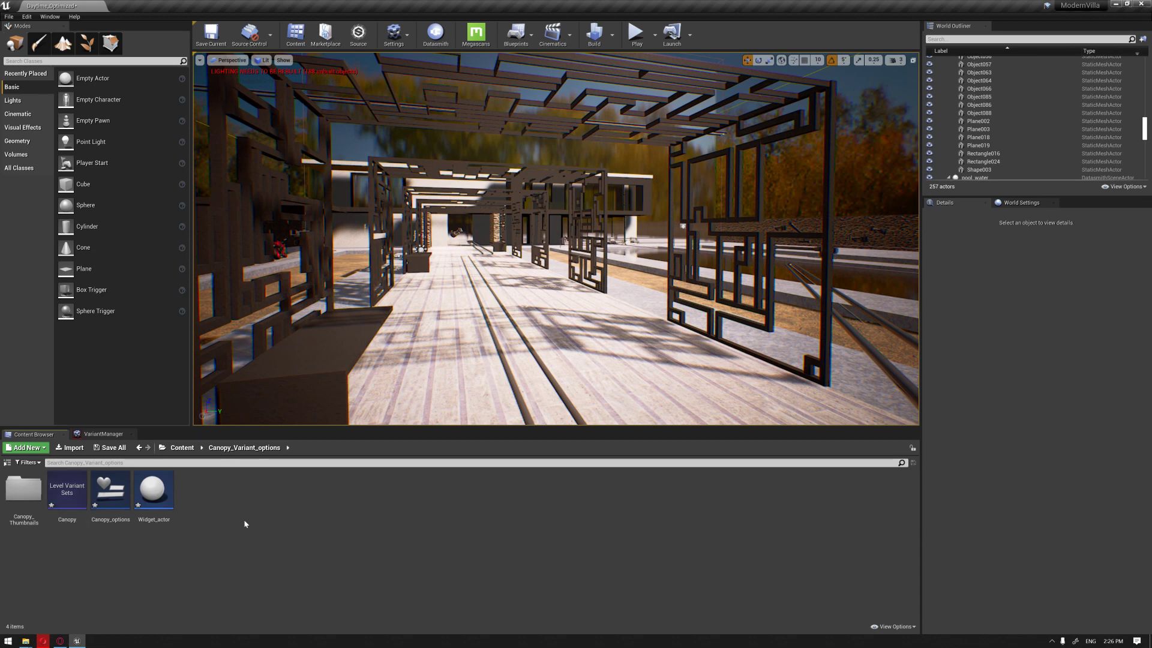
double_click(111, 490)
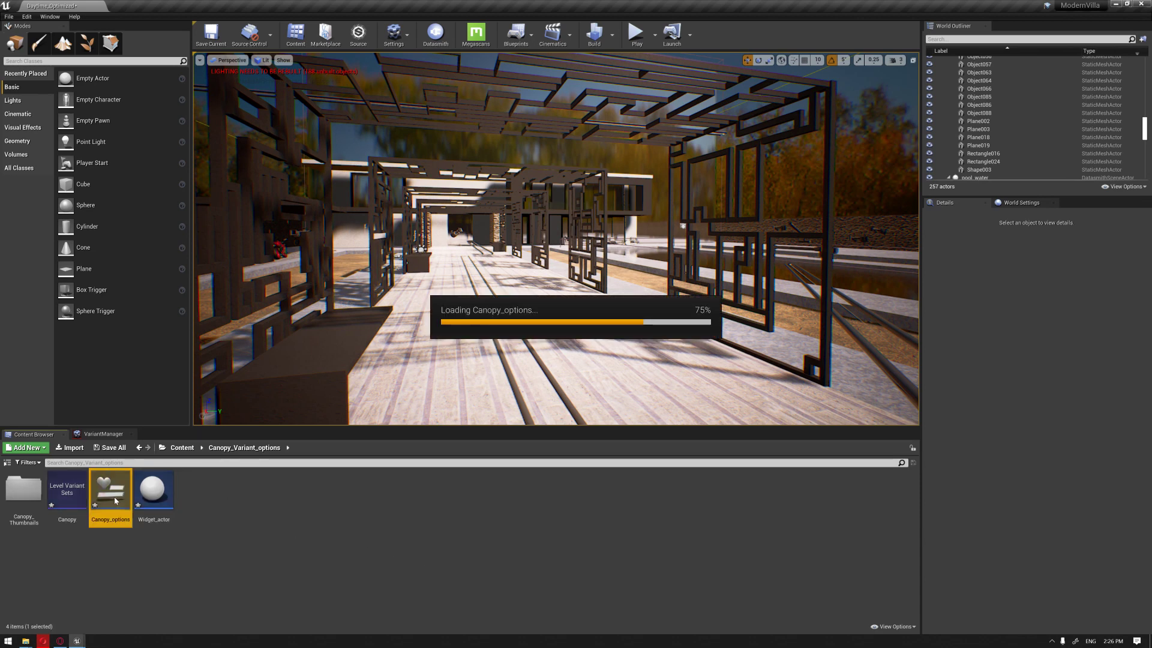
double_click(621, 157)
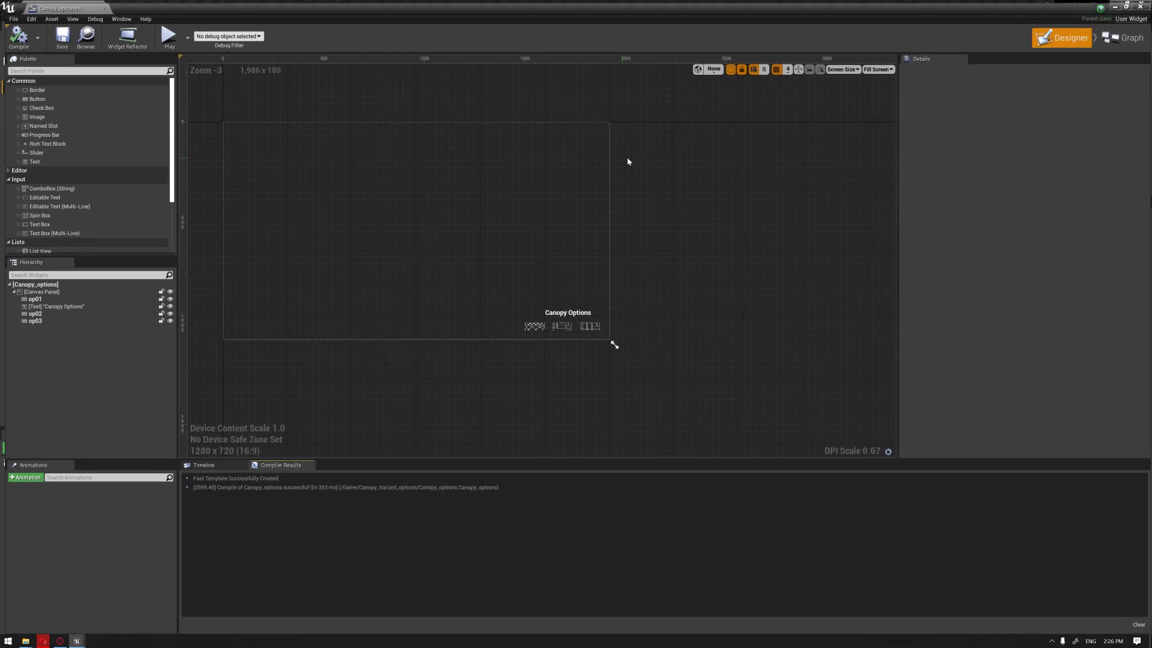
scroll(781, 325, up, 2)
right_drag(715, 261, 711, 308)
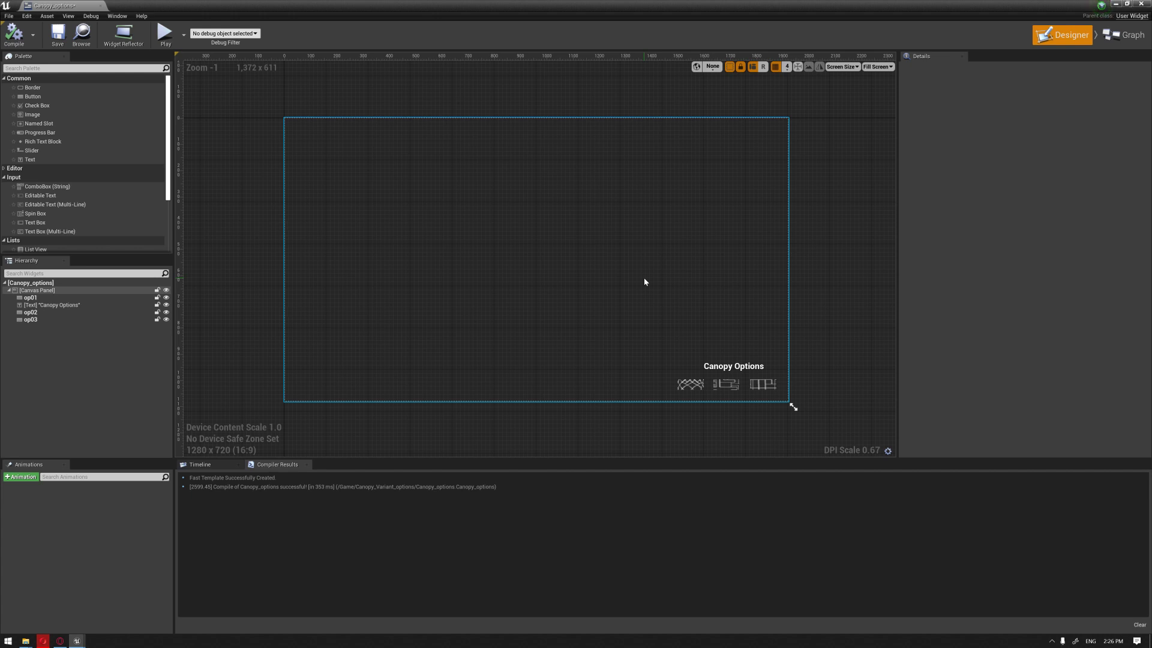
right_drag(660, 256, 661, 268)
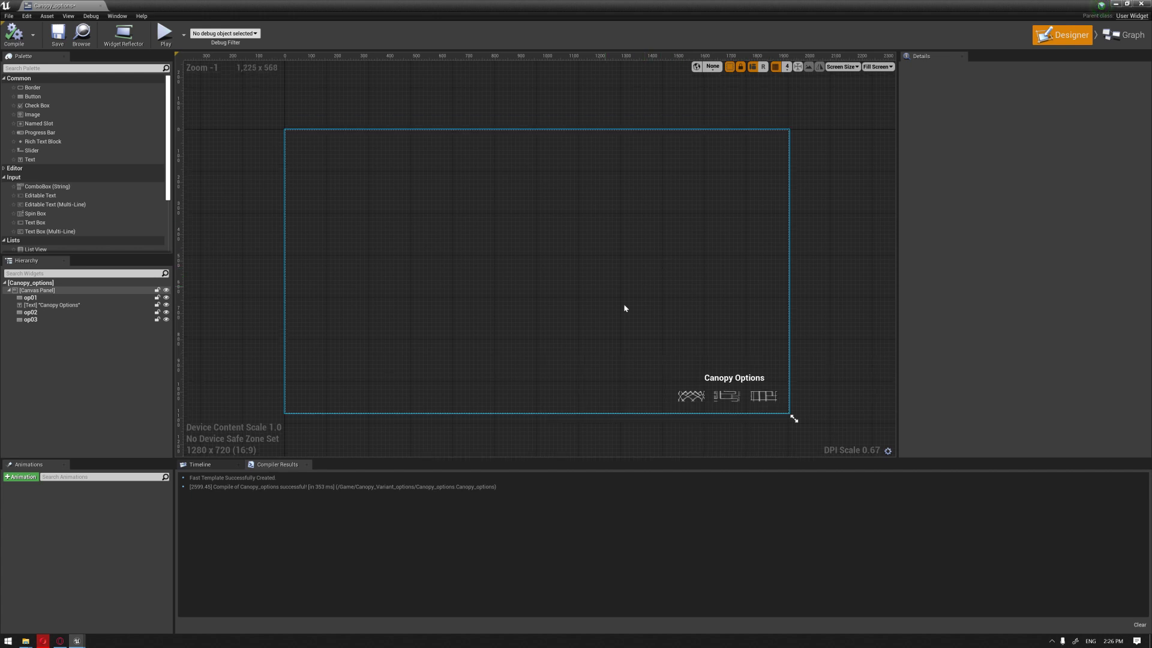
click(1143, 4)
Step: Play the level, check the Canopy Options overlay in full screen, stop playing, and restore the normal editor layout
click(636, 34)
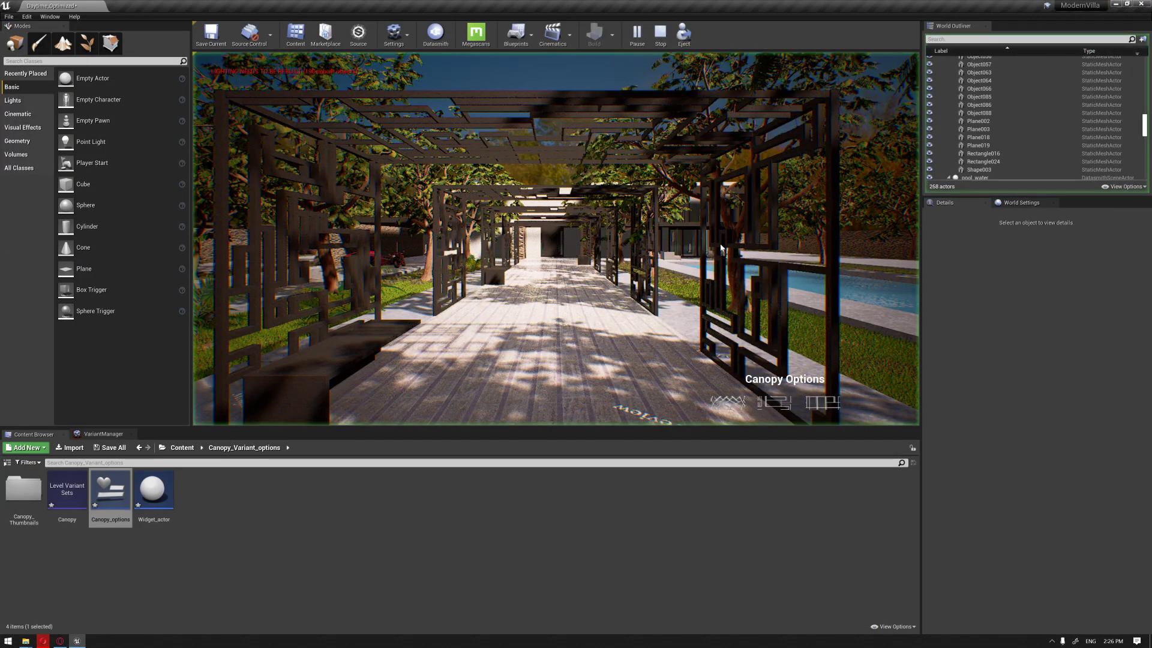
drag(770, 315, 775, 326)
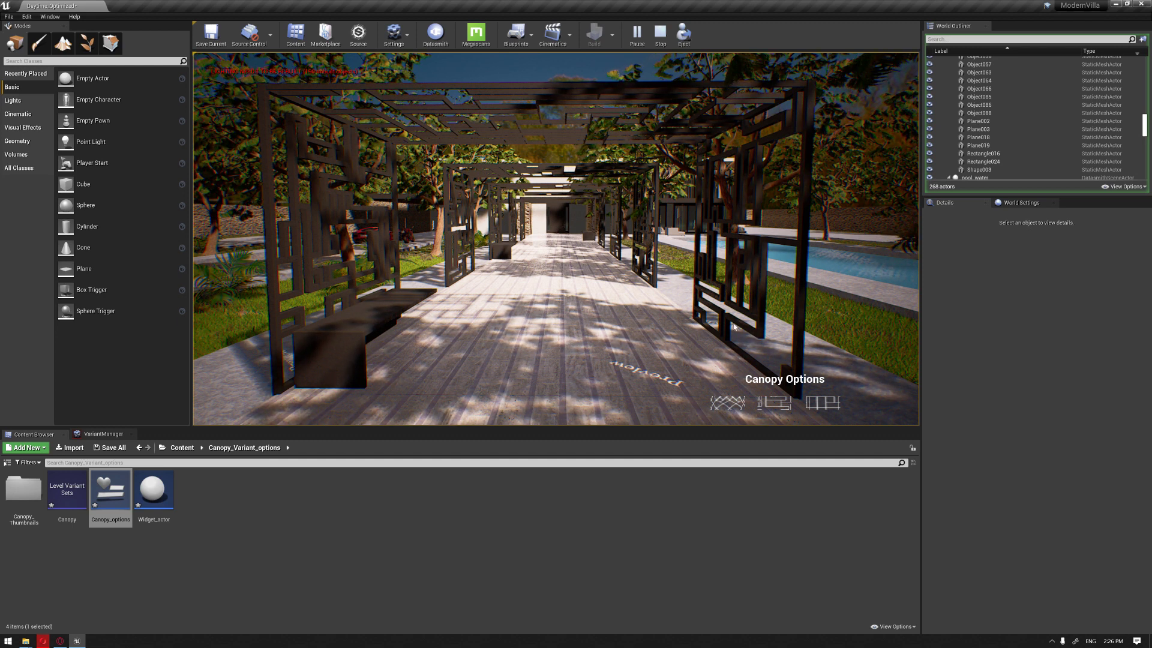
key(F11)
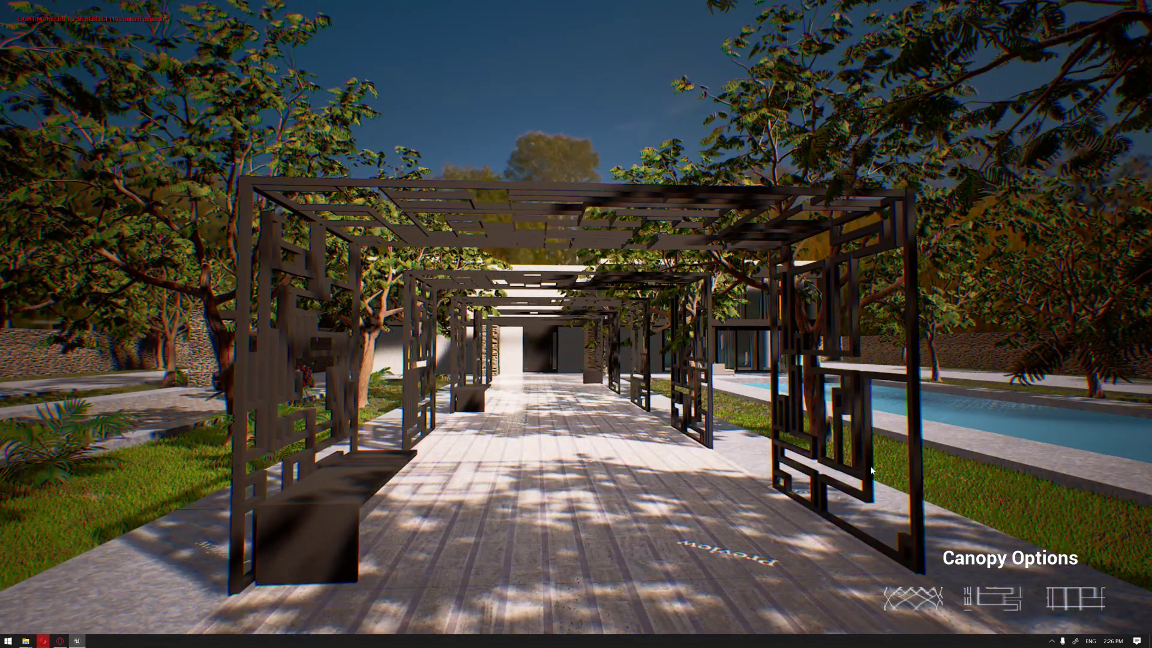
key(Escape)
key(F11)
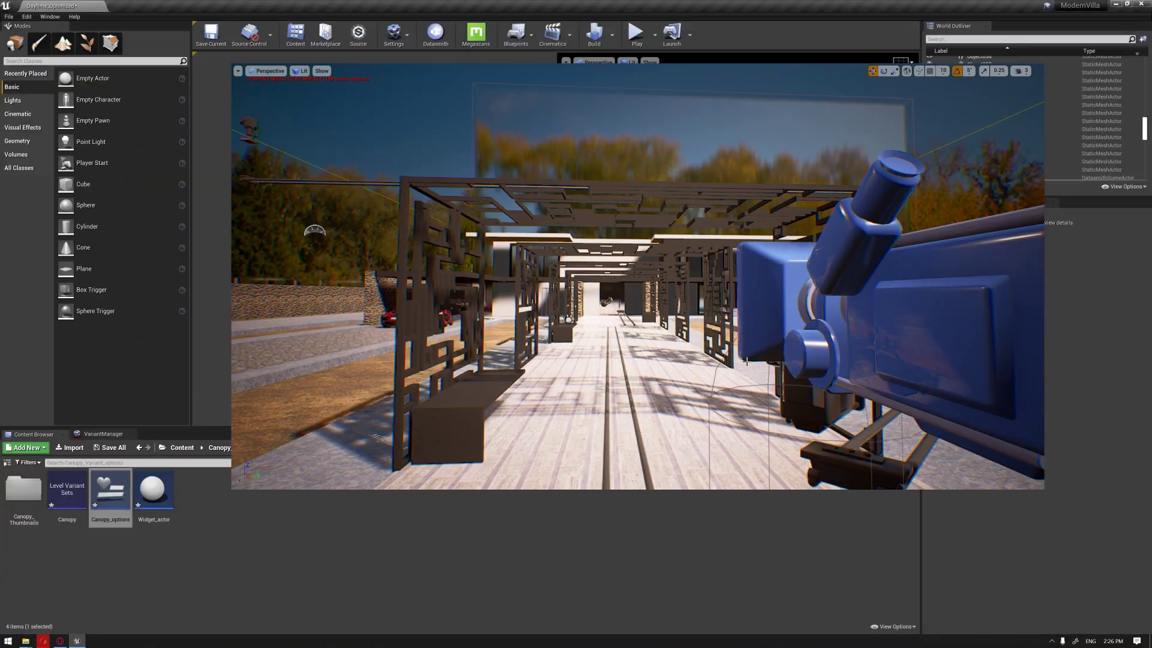
mouse_move(556, 238)
right_down()
mouse_move(542, 288)
mouse_move(538, 235)
mouse_move(558, 233)
right_up()
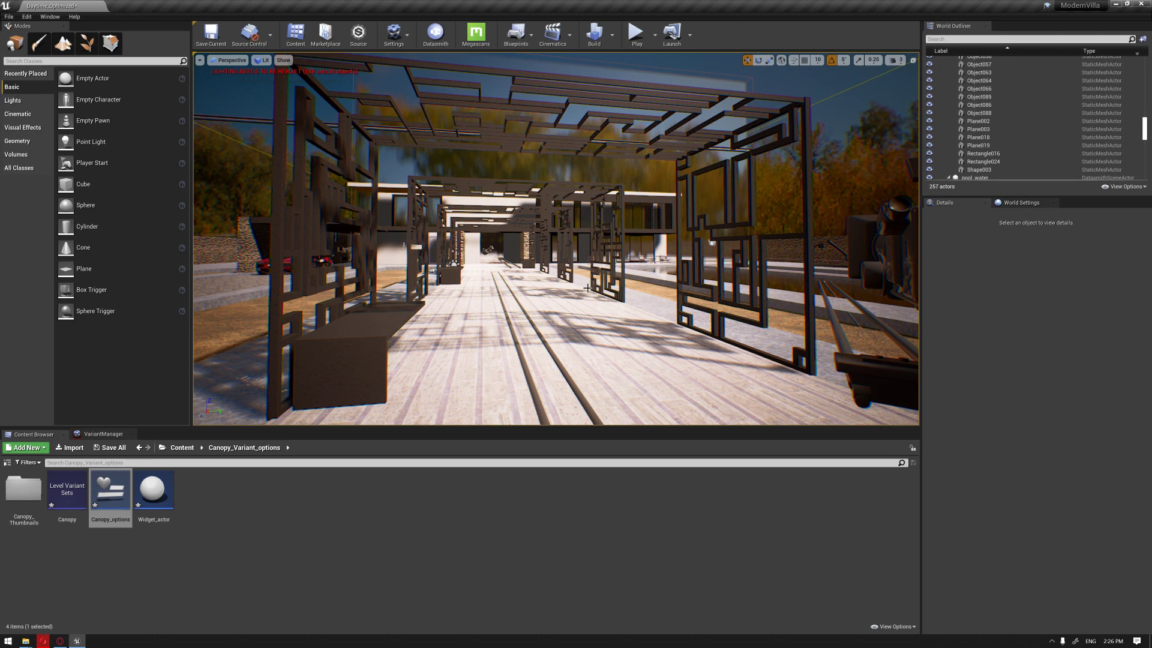